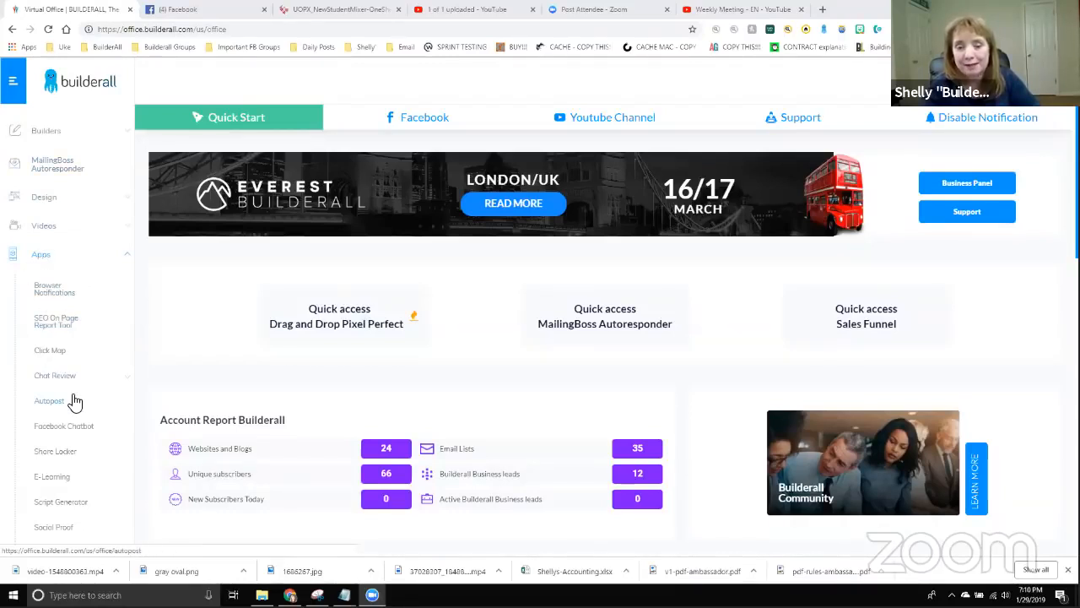
pyautogui.scroll(-2, 68, 372)
pyautogui.scroll(-1, 45, 290)
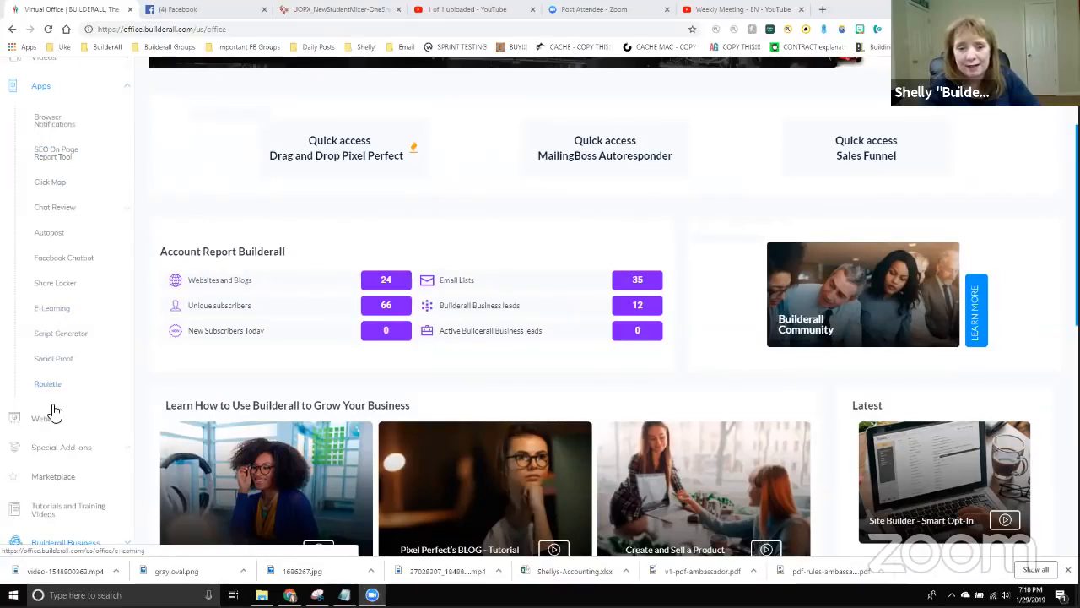
pyautogui.click(48, 29)
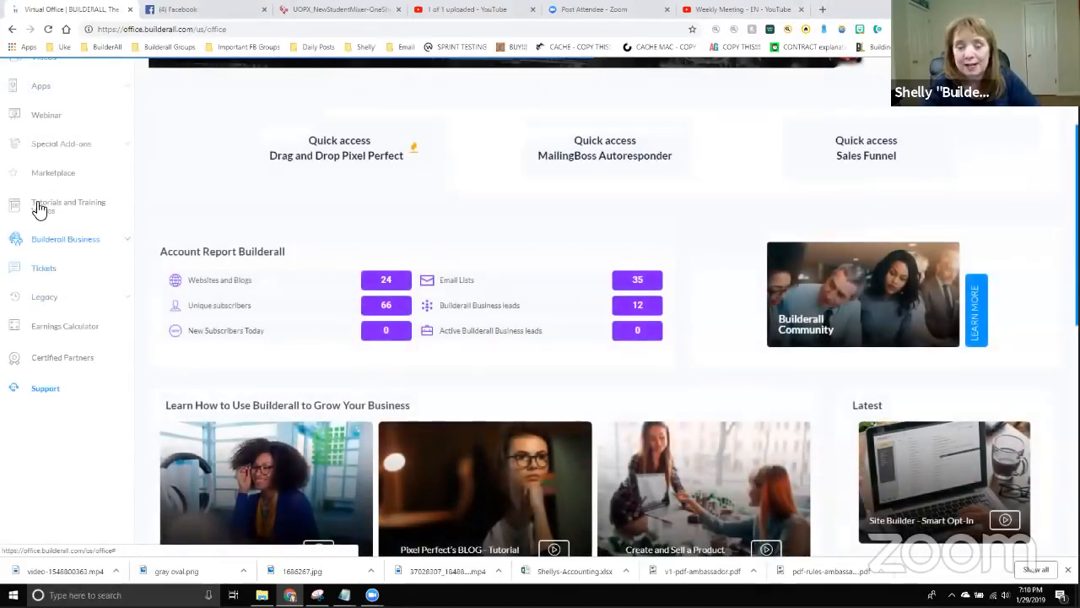
pyautogui.scroll(1, 34, 169)
pyautogui.click(44, 144)
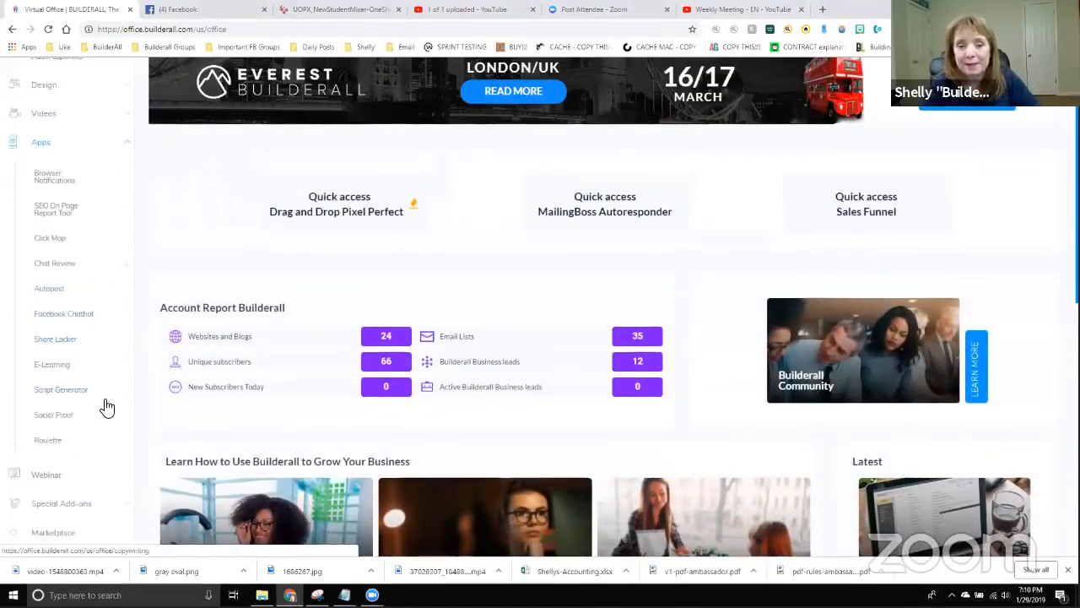
pyautogui.scroll(-1, 51, 413)
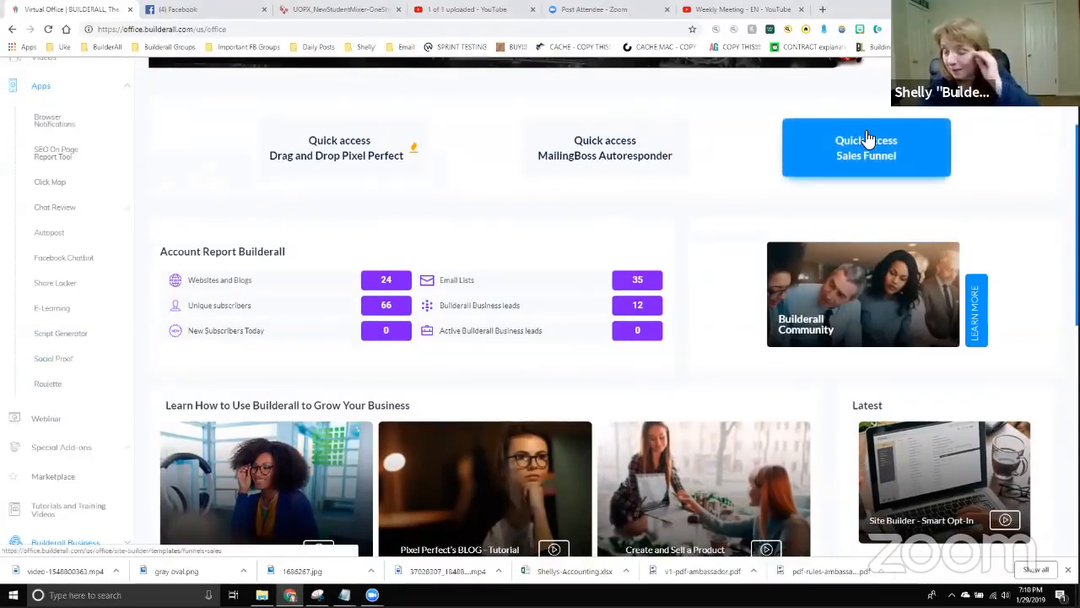
pyautogui.scroll(1, 870, 140)
pyautogui.scroll(2, 878, 139)
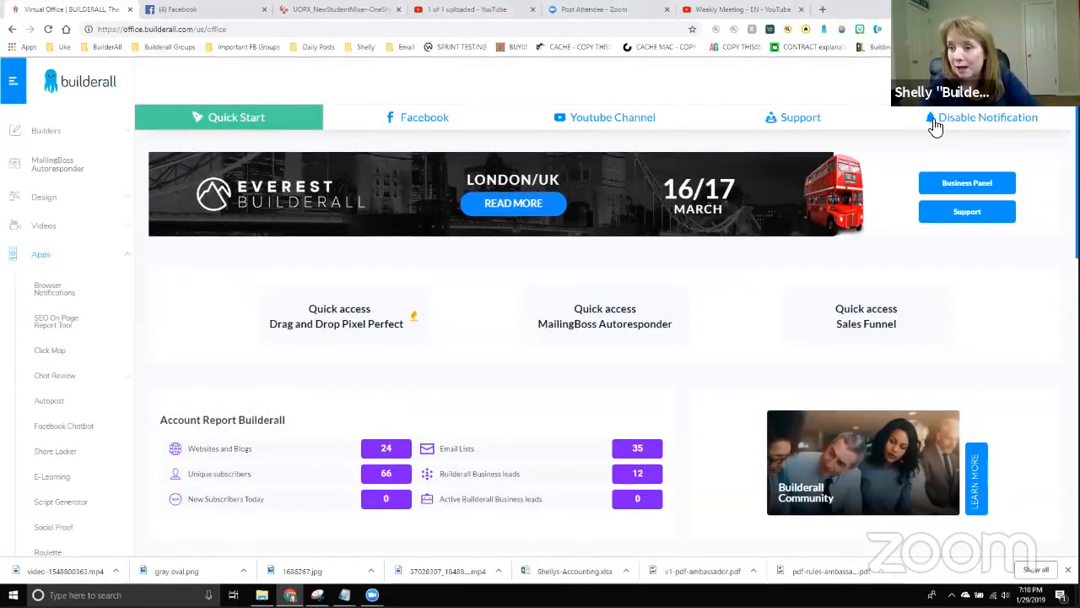
# Log out of Builderall and log back in with a different saved account.
pyautogui.click(1025, 83)
pyautogui.click(1043, 167)
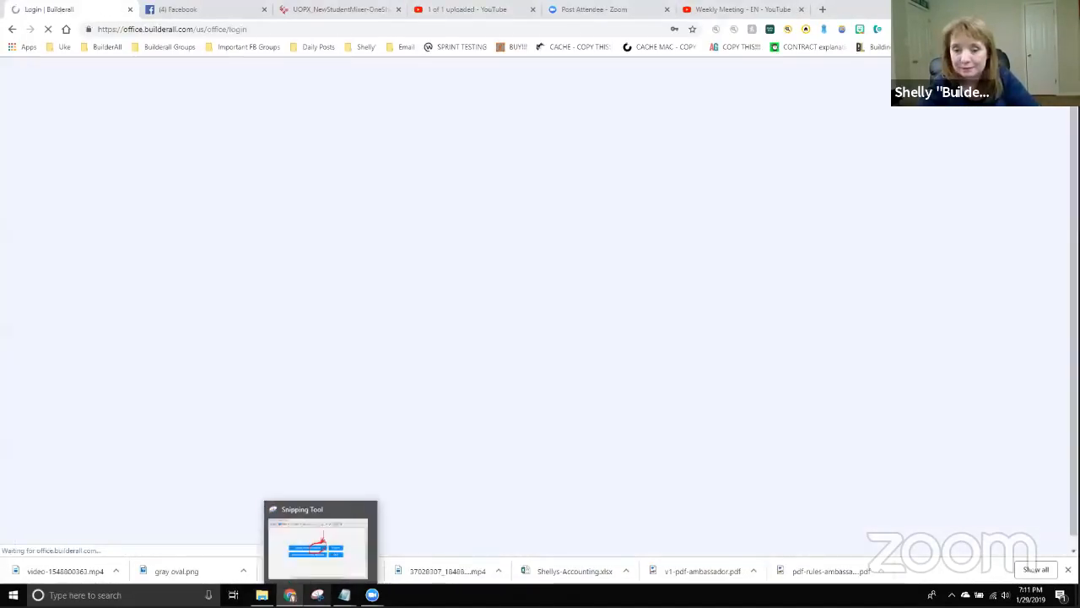
pyautogui.moveTo(372, 594)
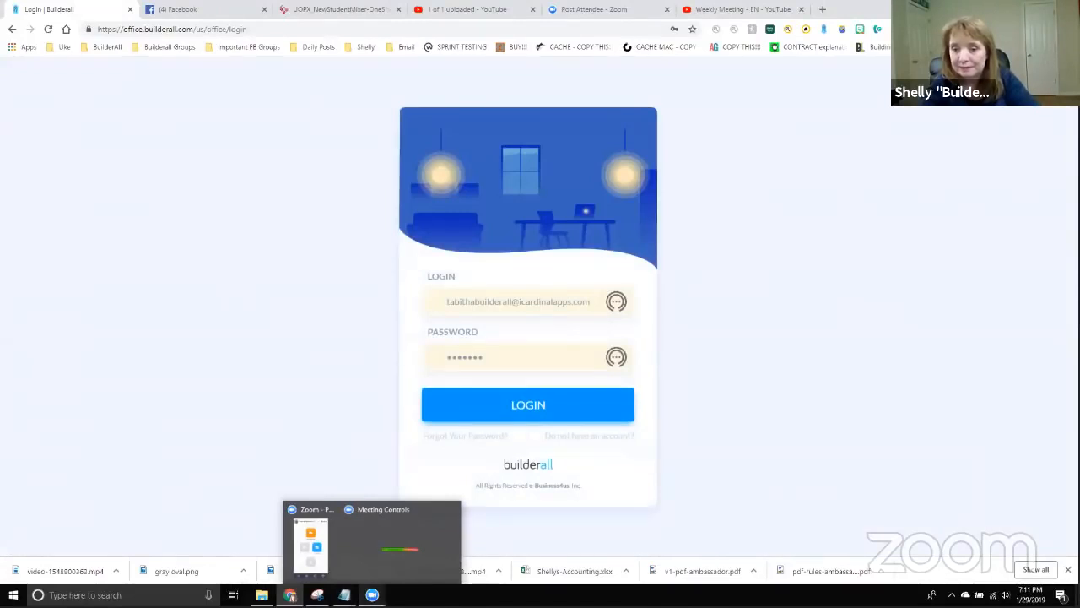
pyautogui.click(543, 300)
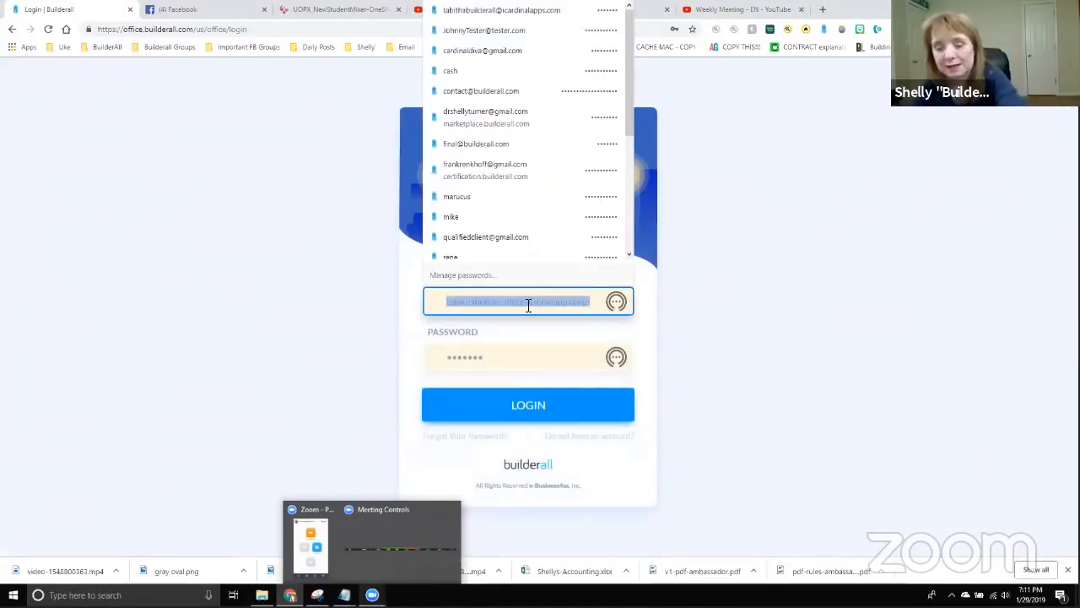
pyautogui.click(510, 372)
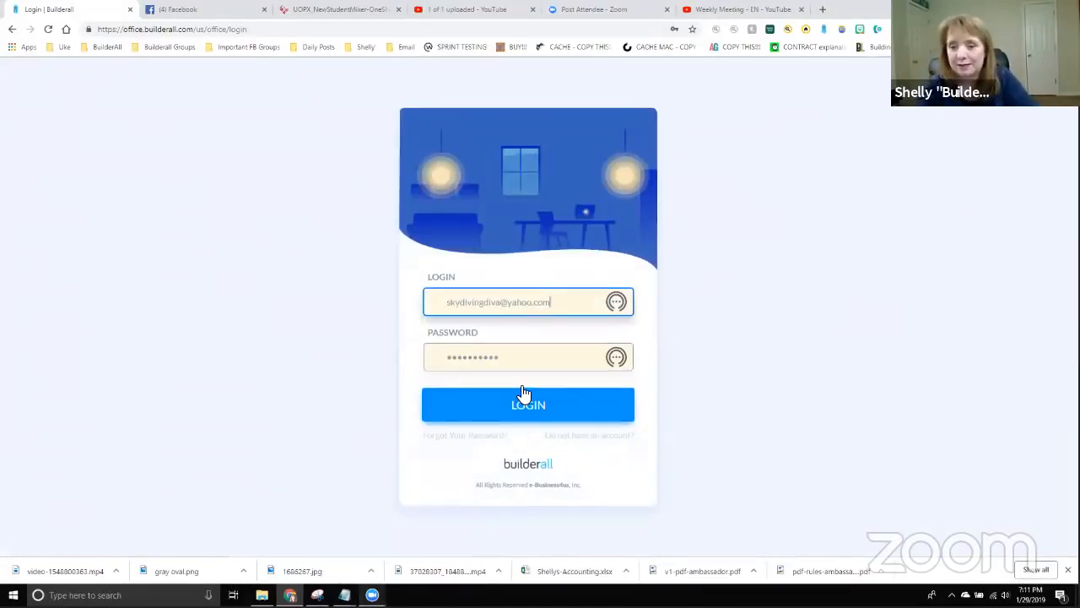
pyautogui.click(535, 410)
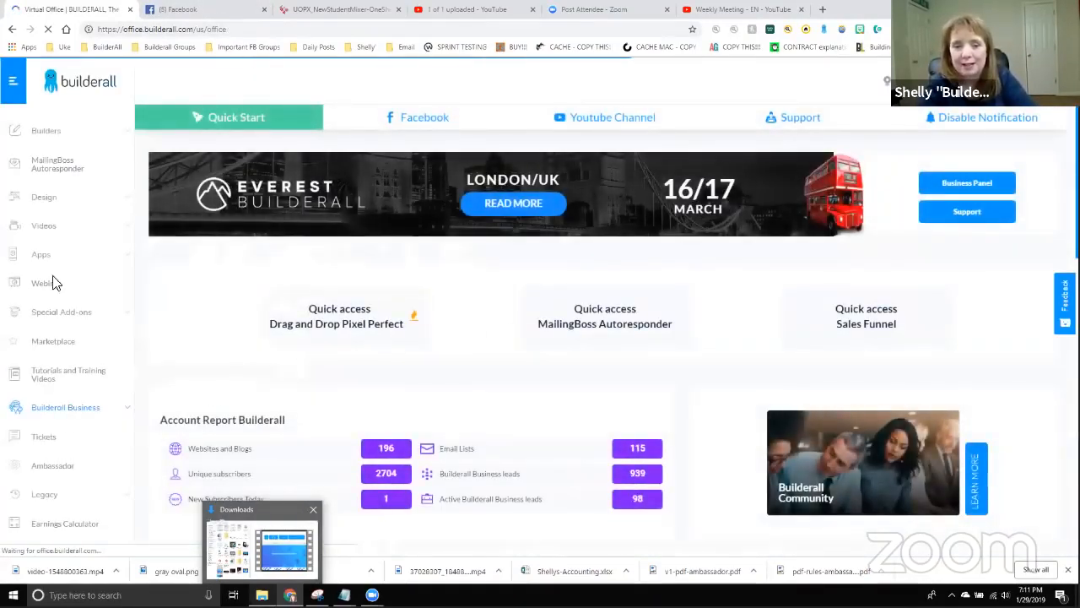
# Expand the Apps list in the office dashboard sidebar.
pyautogui.scroll(-3, 46, 270)
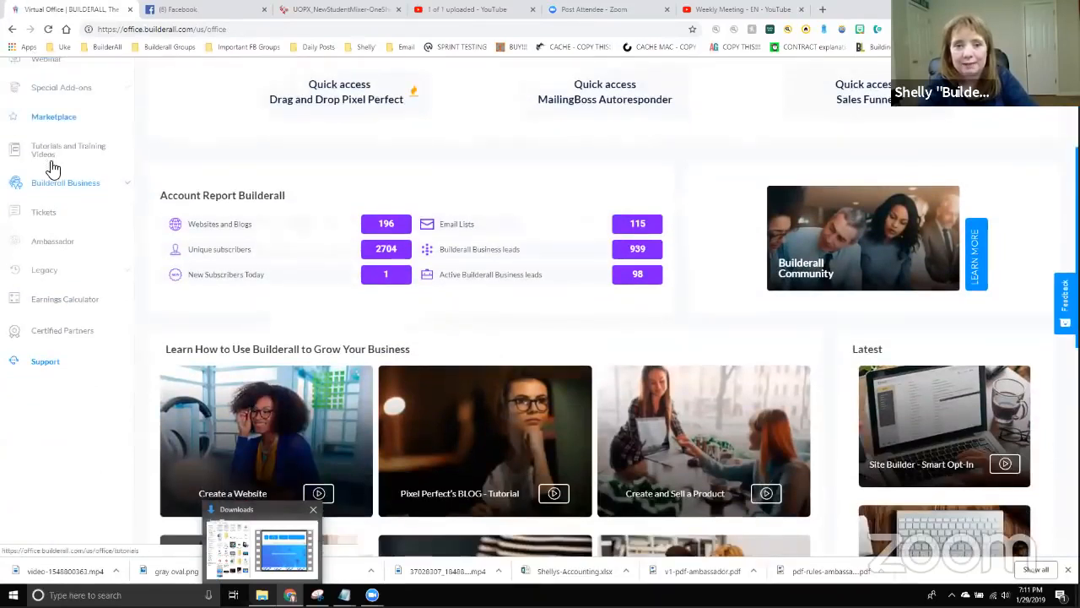
pyautogui.scroll(3, 48, 211)
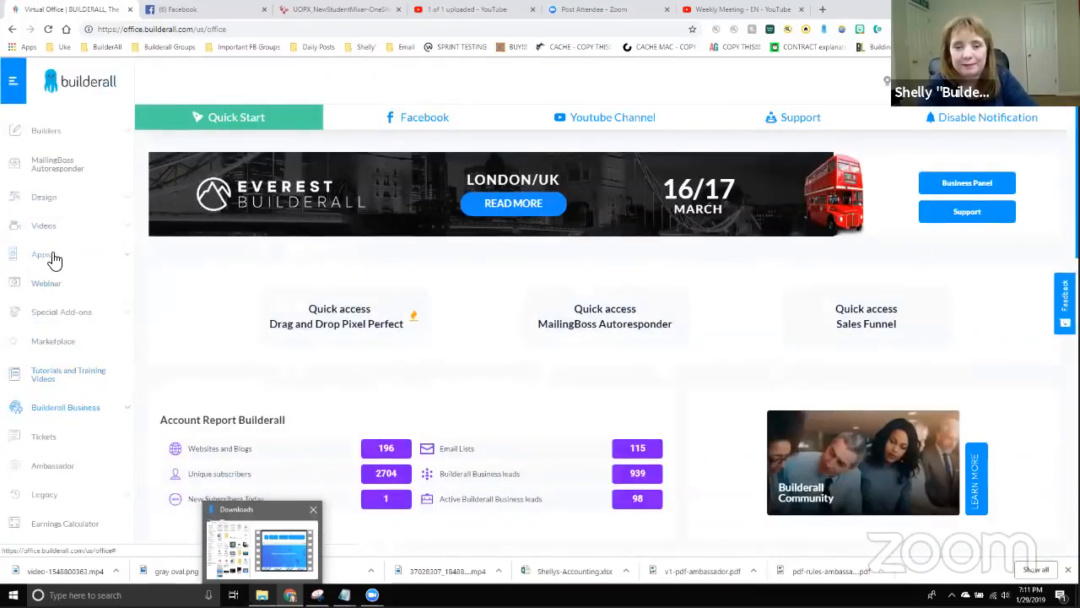
pyautogui.click(53, 257)
pyautogui.scroll(-2, 96, 343)
pyautogui.scroll(-3, 95, 339)
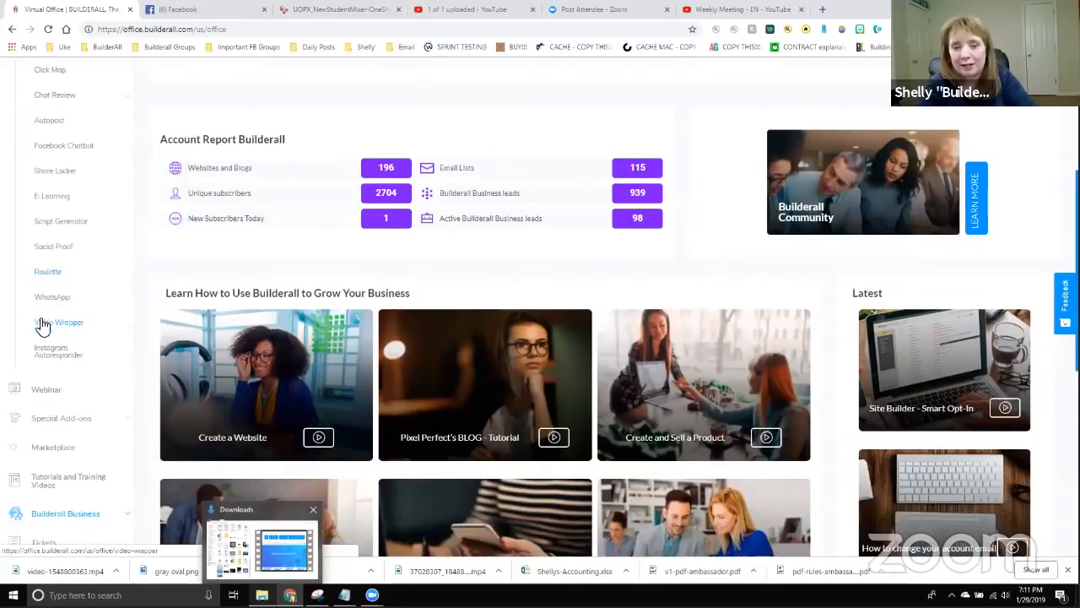
# Open the Video Wrapper app's project list and check the downloaded video in File Explorer.
pyautogui.click(99, 332)
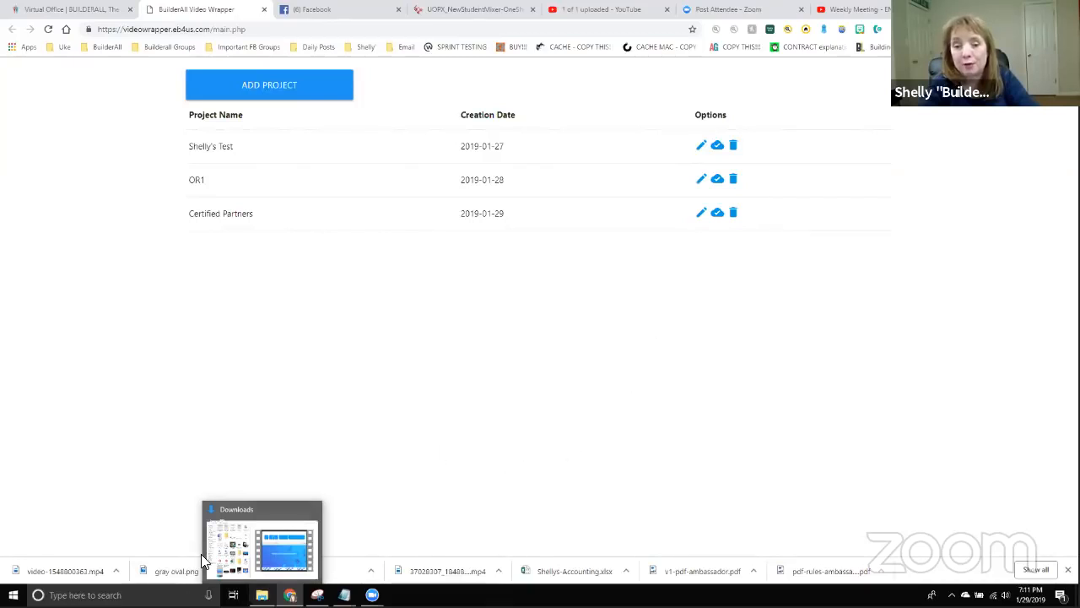
pyautogui.click(263, 507)
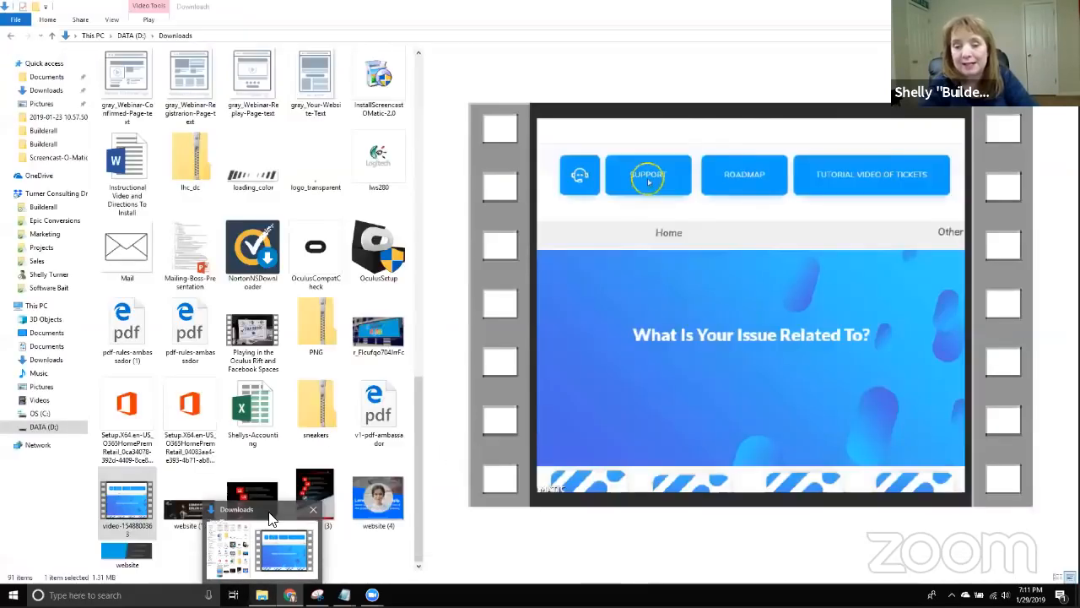
pyautogui.moveTo(316, 595)
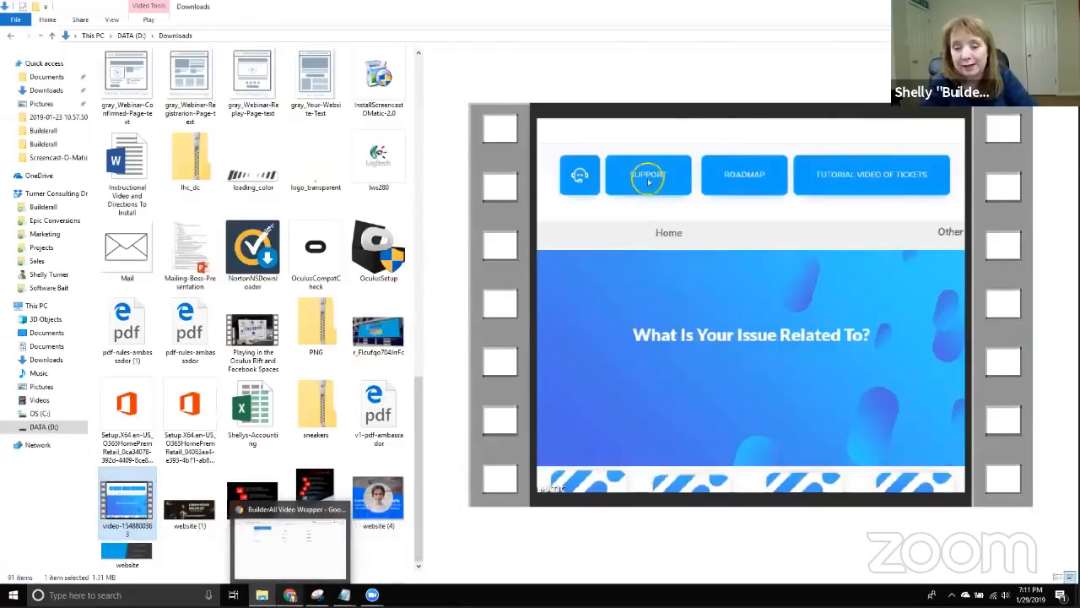
pyautogui.click(289, 595)
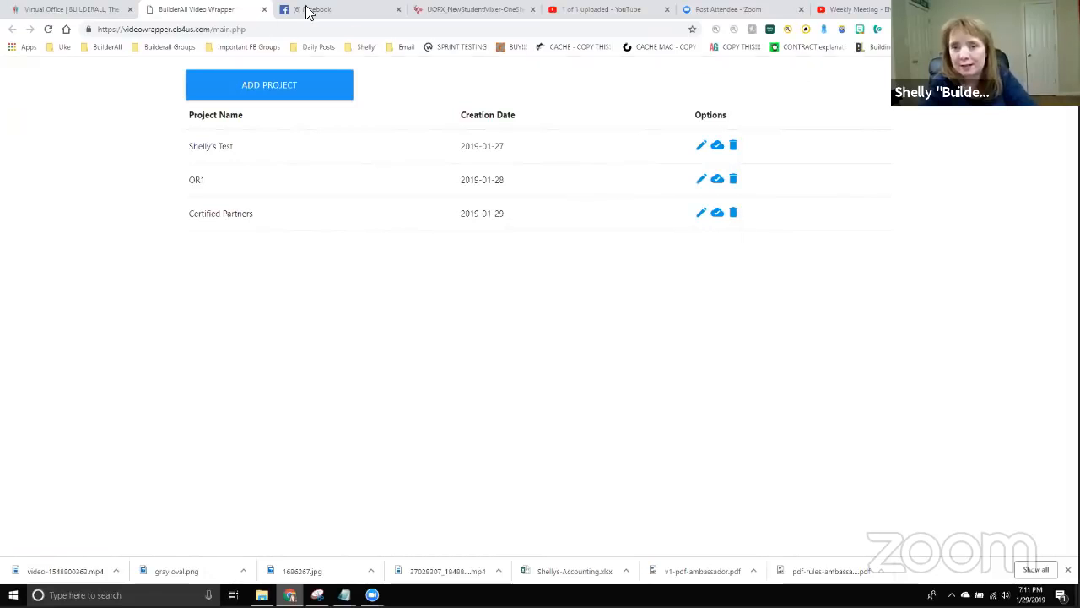
pyautogui.click(349, 12)
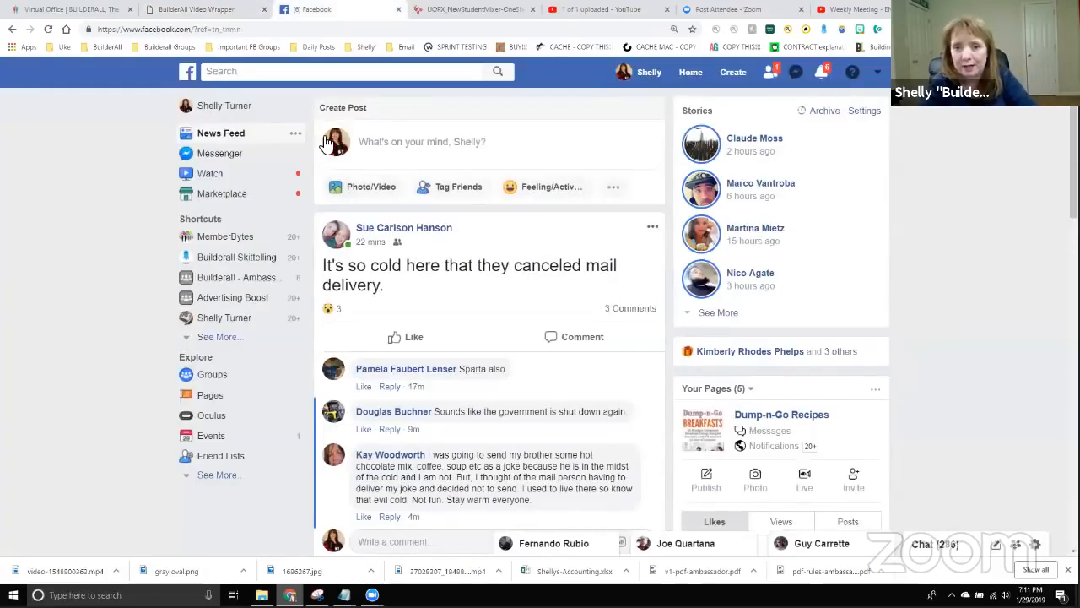
# Search Facebook for '7 day' and scroll the Builderall 7 Day Boot Camp group to the Video Wrapper post.
pyautogui.click(308, 71)
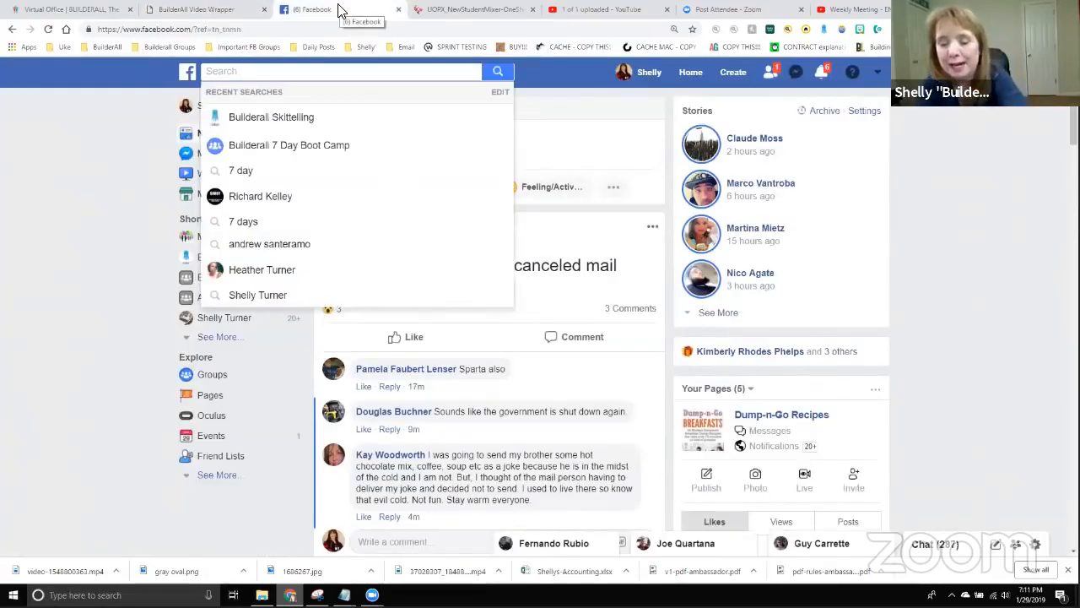
pyautogui.write('7 day')
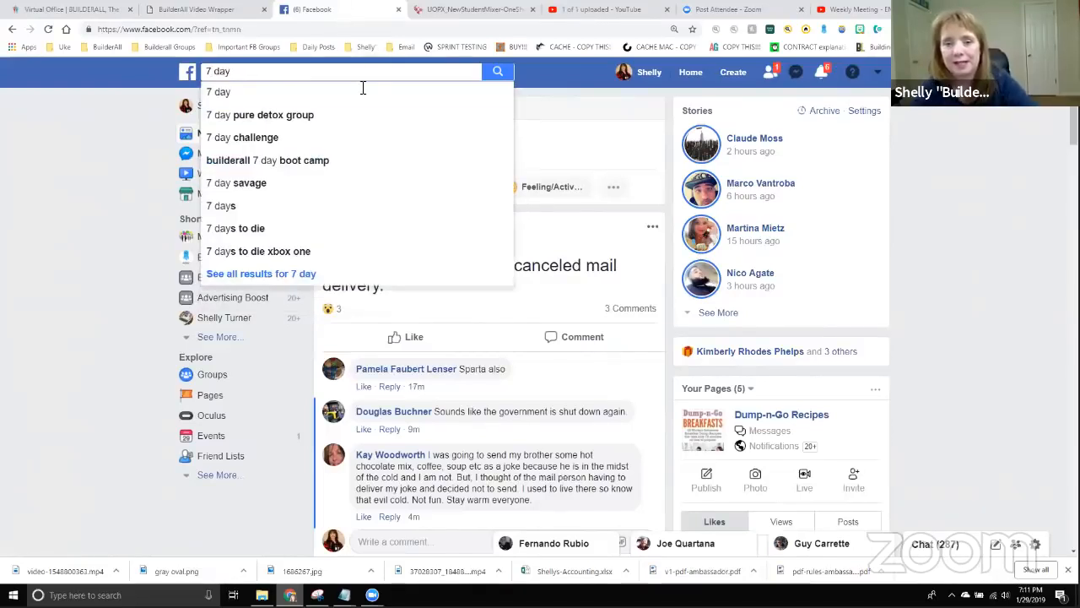
pyautogui.click(311, 172)
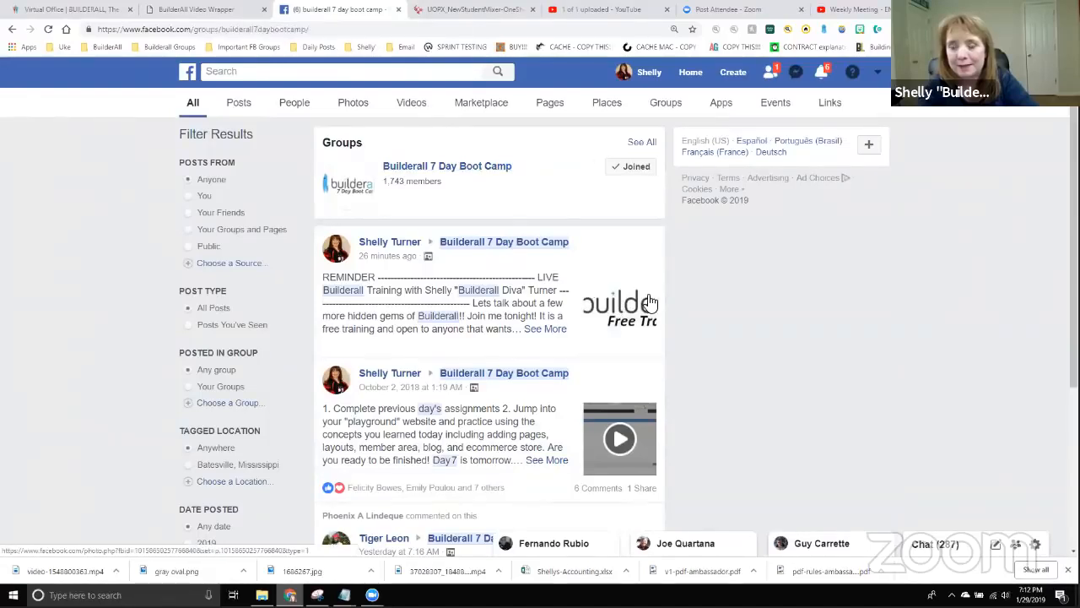
pyautogui.click(451, 166)
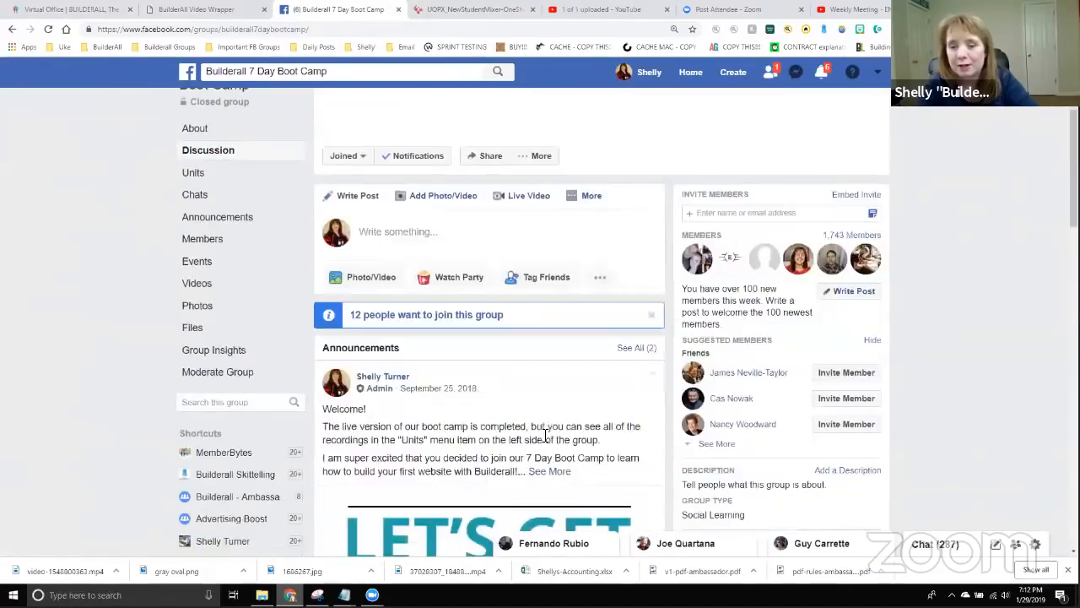
pyautogui.scroll(-6, 549, 441)
pyautogui.scroll(-10, 553, 447)
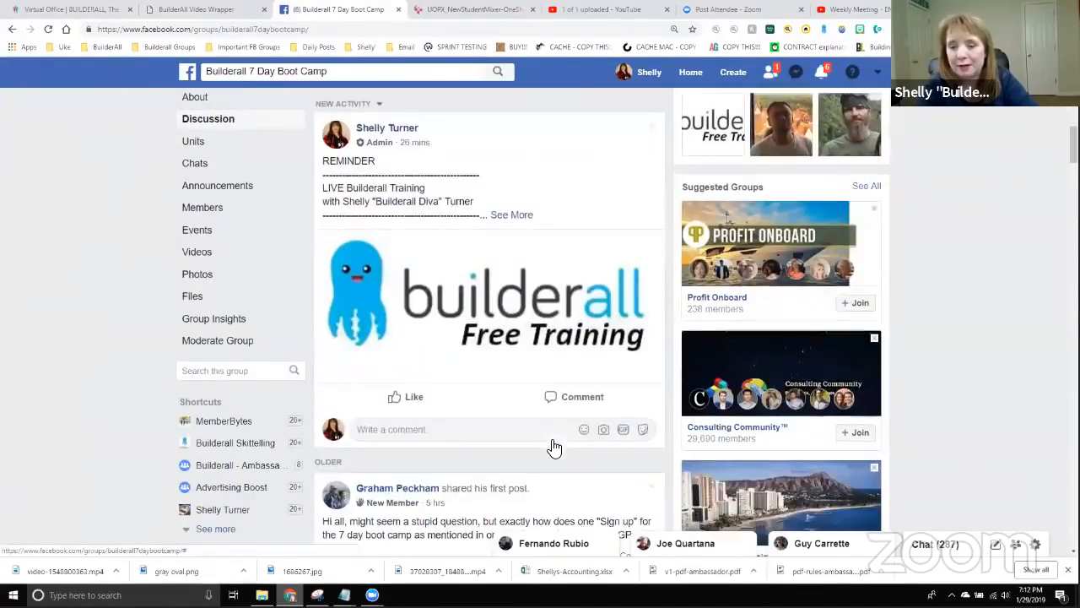
pyautogui.scroll(-2, 595, 363)
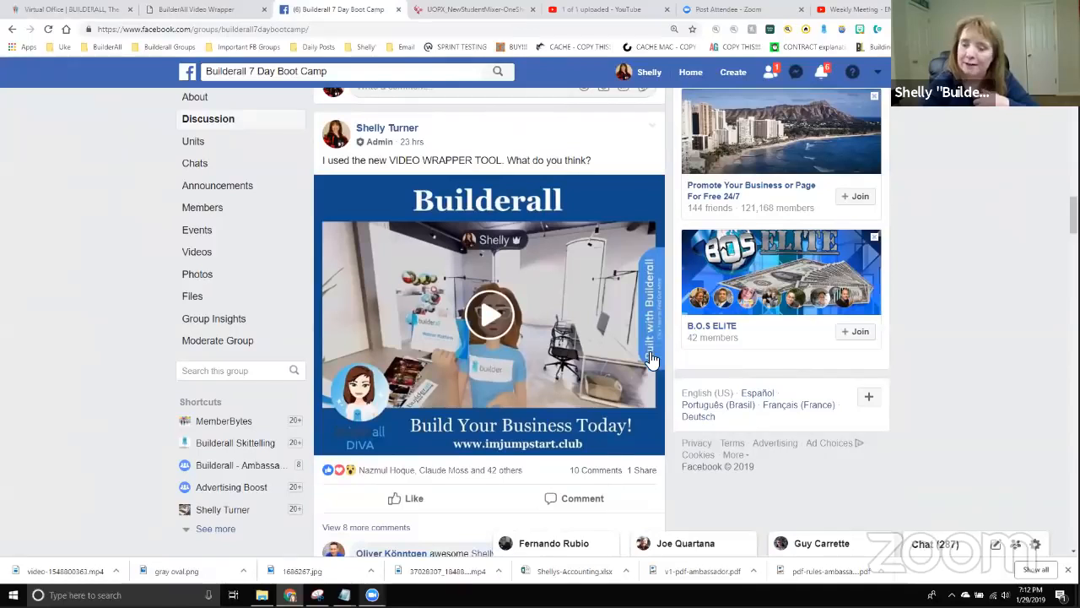
pyautogui.click(496, 319)
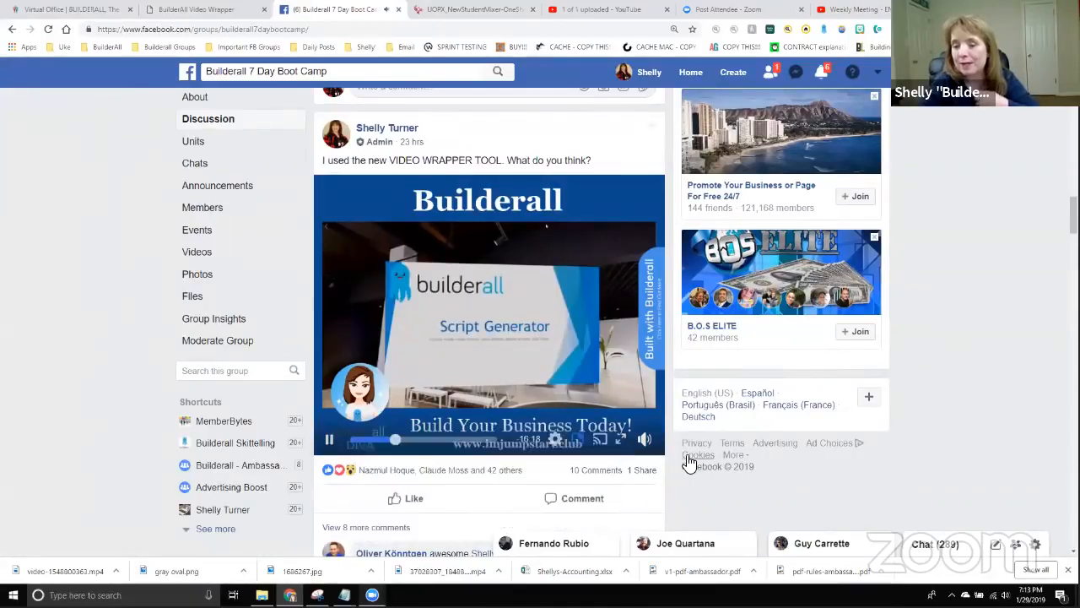
pyautogui.click(431, 440)
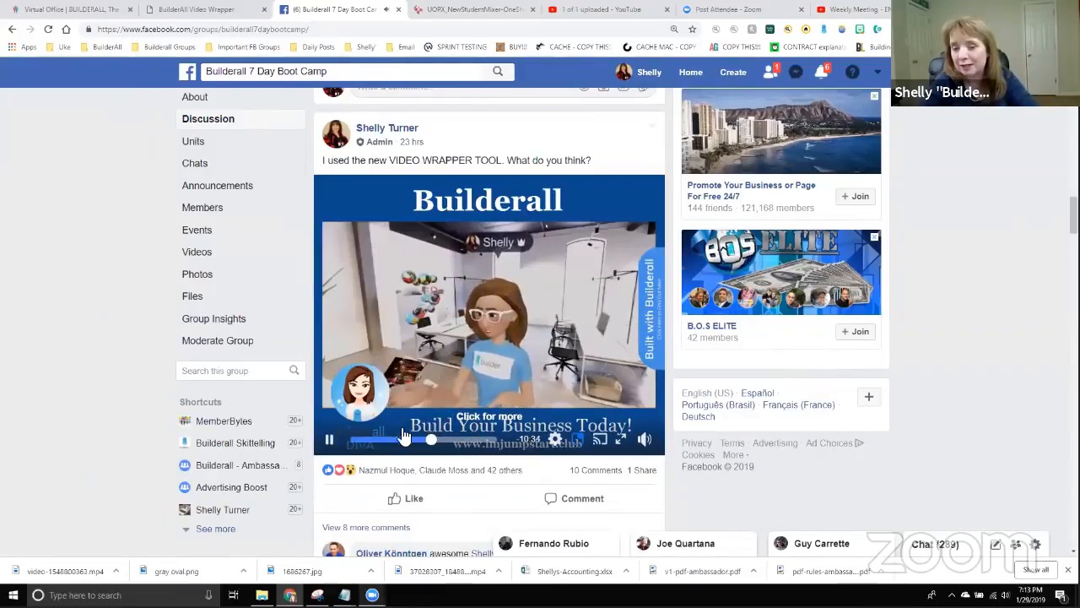
pyautogui.click(331, 443)
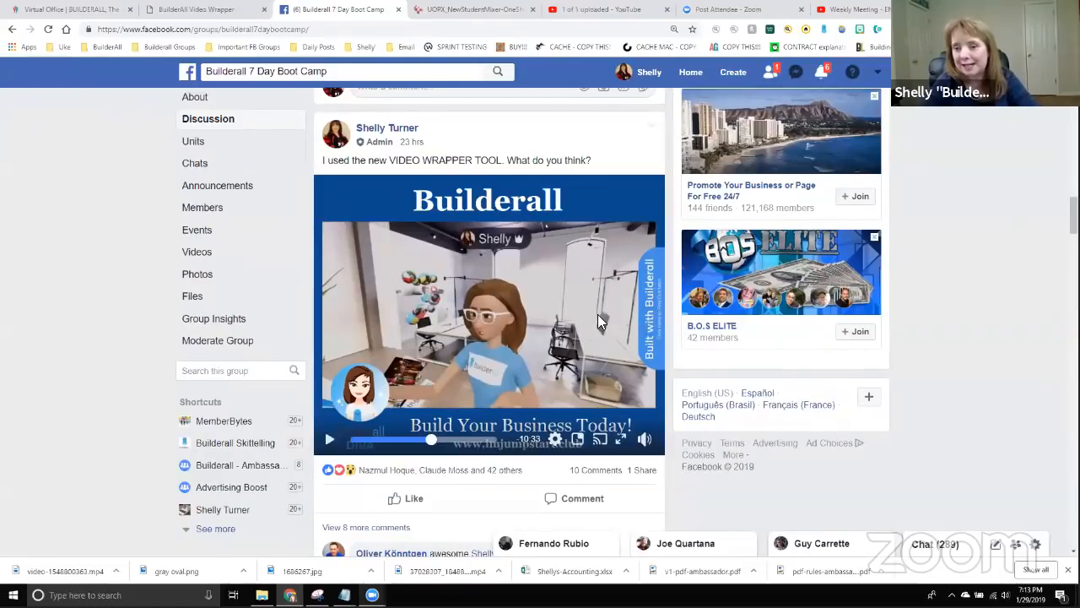
pyautogui.scroll(-3, 523, 359)
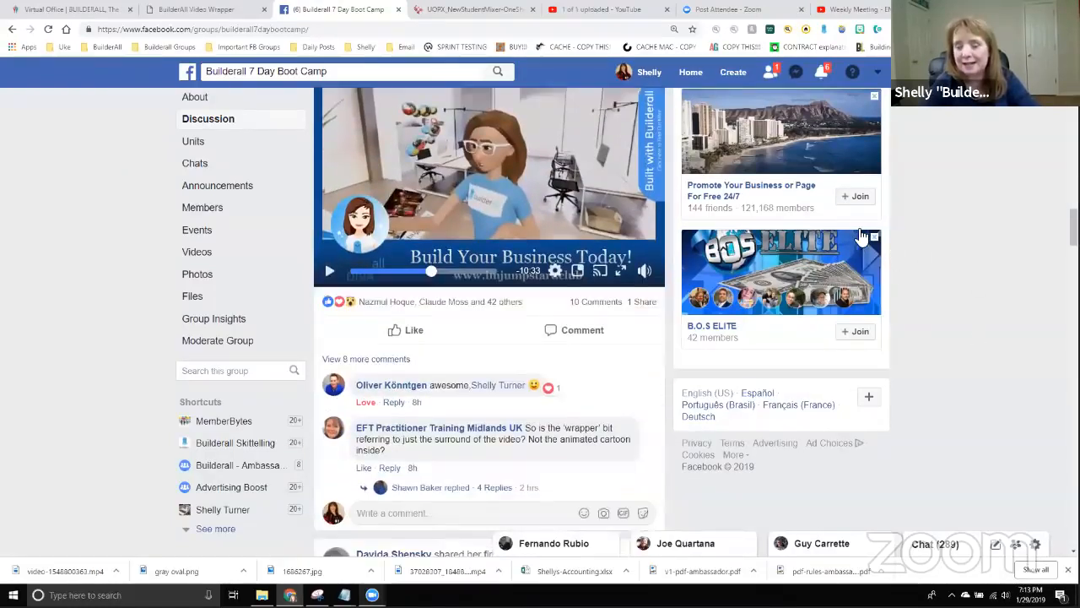
pyautogui.scroll(-1, 484, 375)
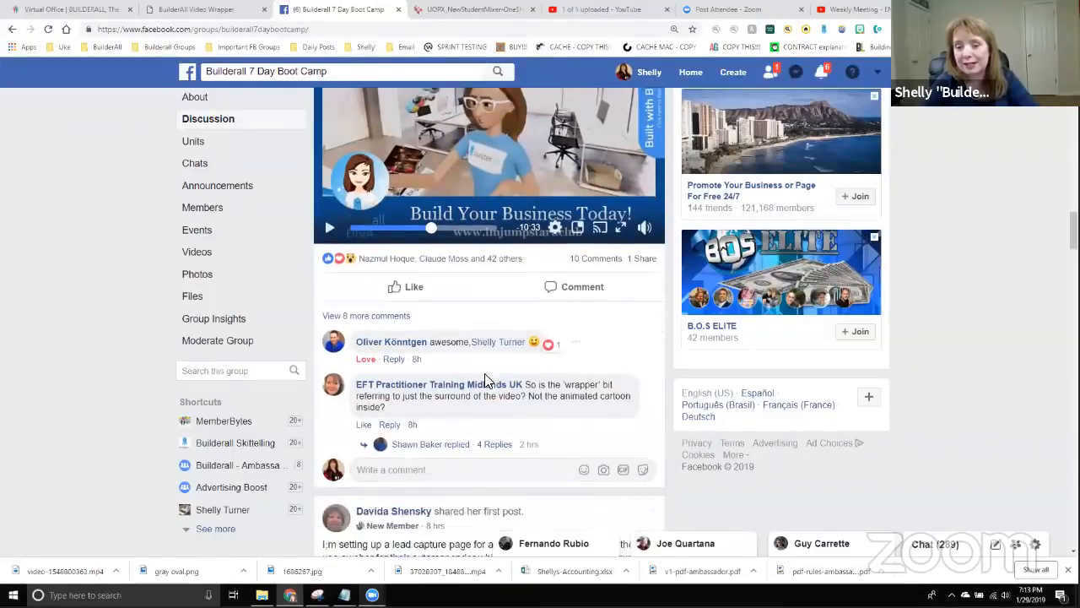
pyautogui.scroll(4, 471, 323)
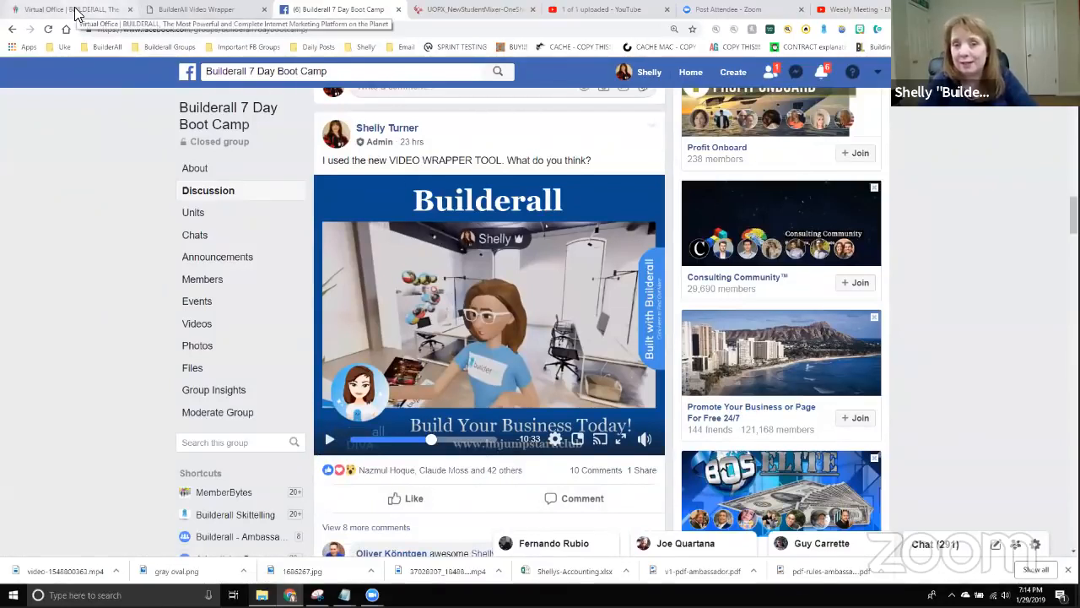
# Add a Video Wrapper project named 'Tuesday Night Training' and open it in the editor.
pyautogui.click(211, 9)
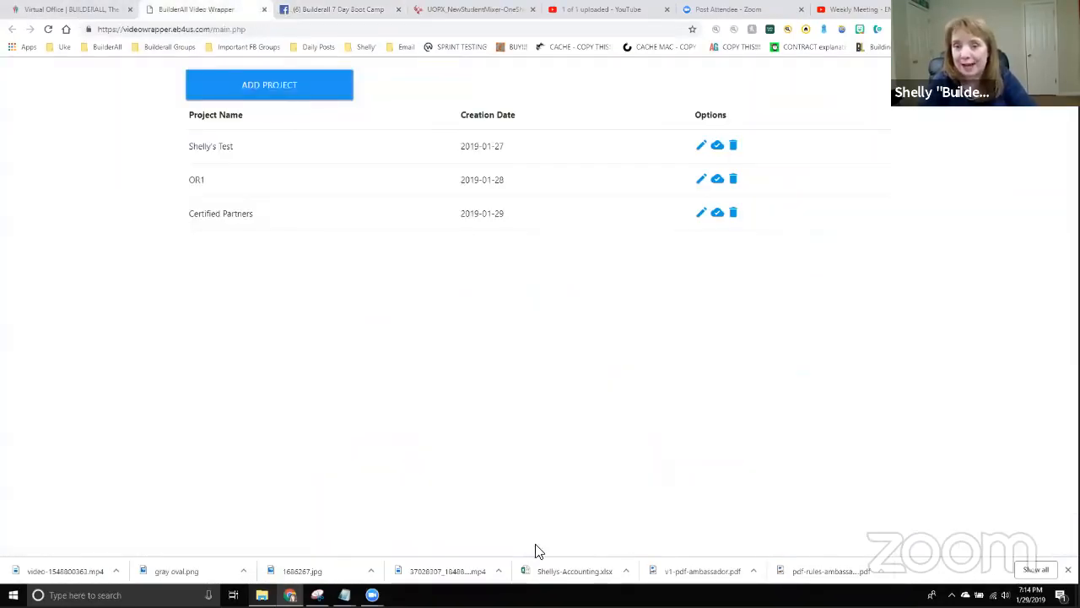
pyautogui.click(290, 89)
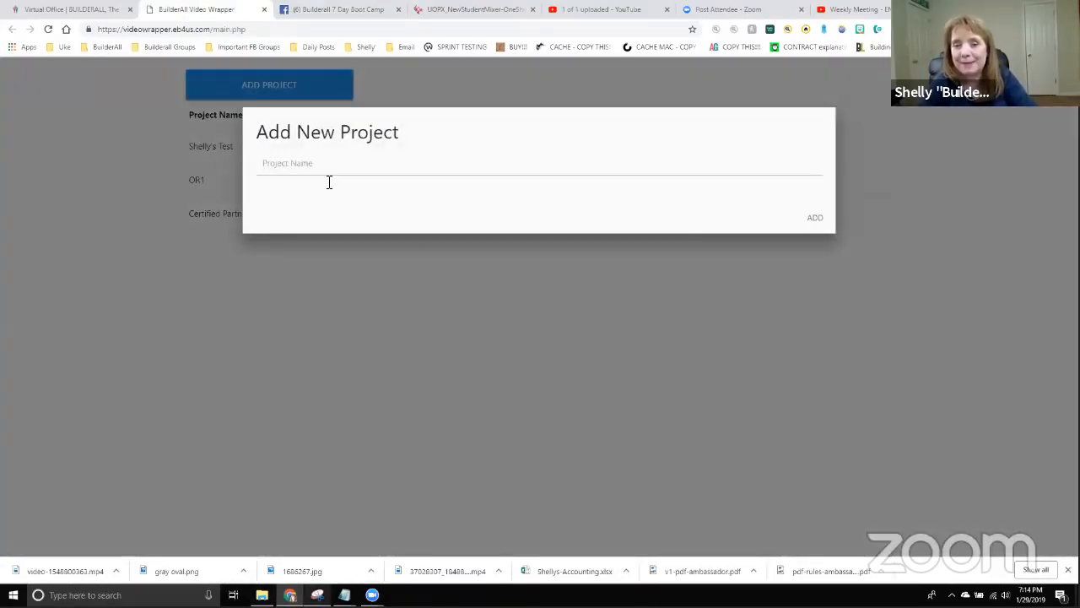
pyautogui.click(330, 182)
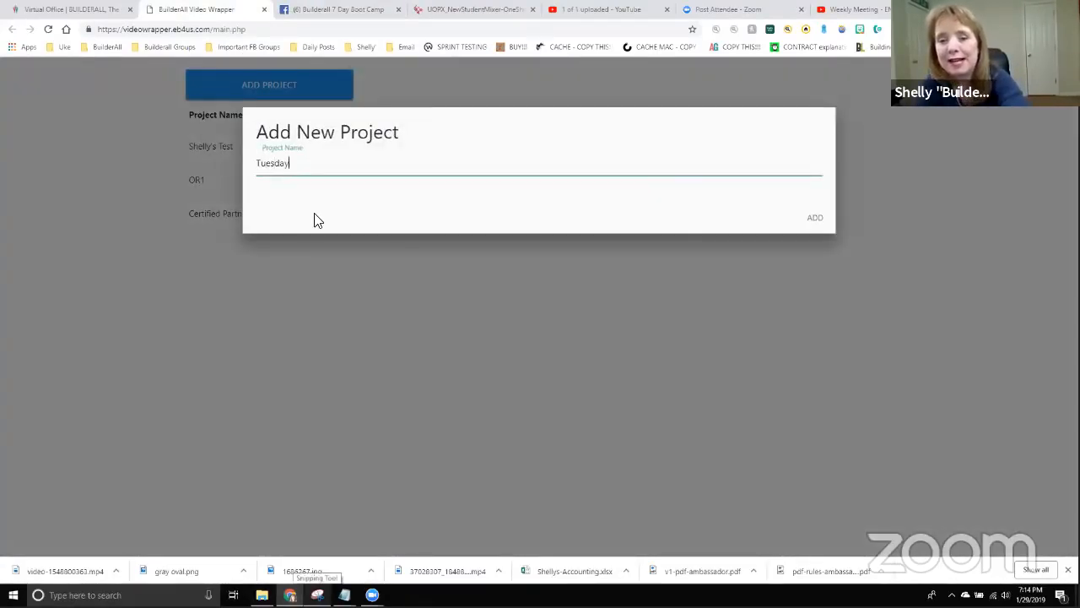
pyautogui.write('Tuesday Night Traini')
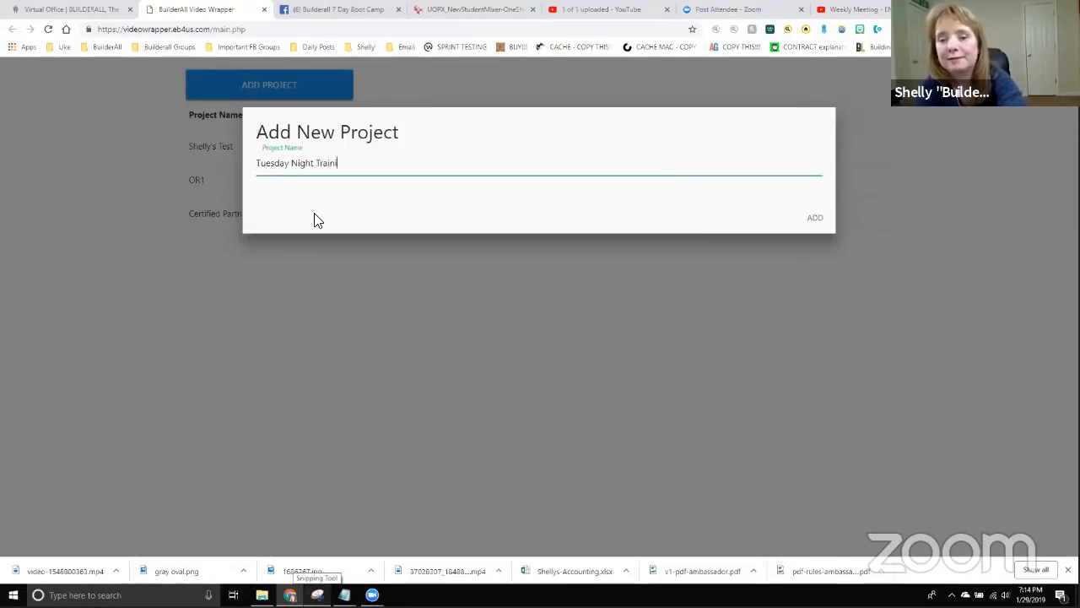
pyautogui.write('ng')
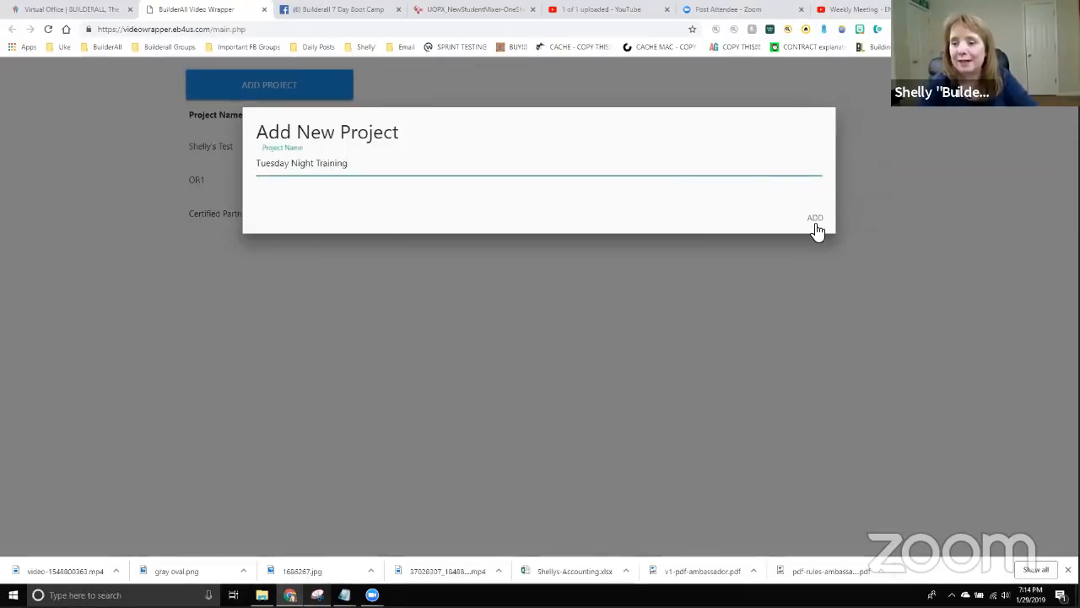
pyautogui.click(815, 222)
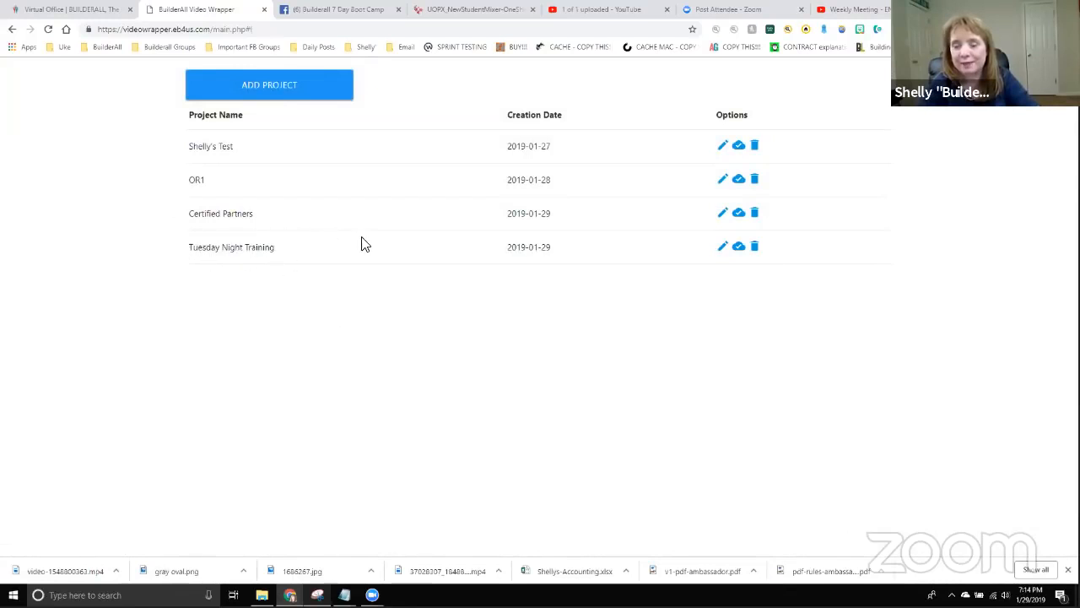
pyautogui.click(724, 247)
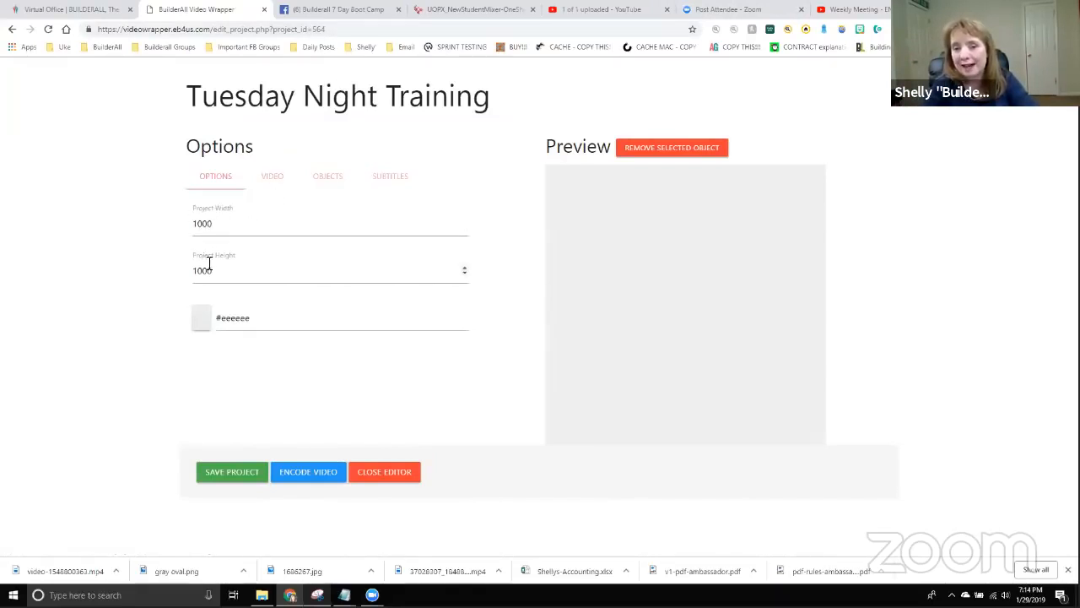
# Check the Facebook example, then set Project Height to 800 for a 1000 × 800 canvas.
pyautogui.click(340, 9)
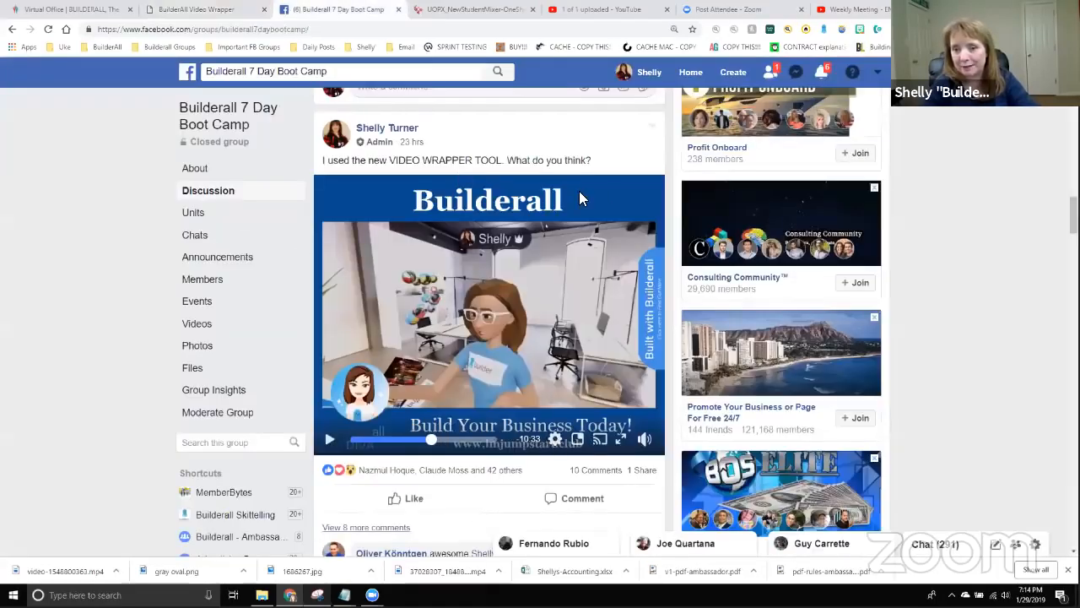
pyautogui.click(186, 14)
pyautogui.moveTo(229, 271); pyautogui.dragTo(188, 272)
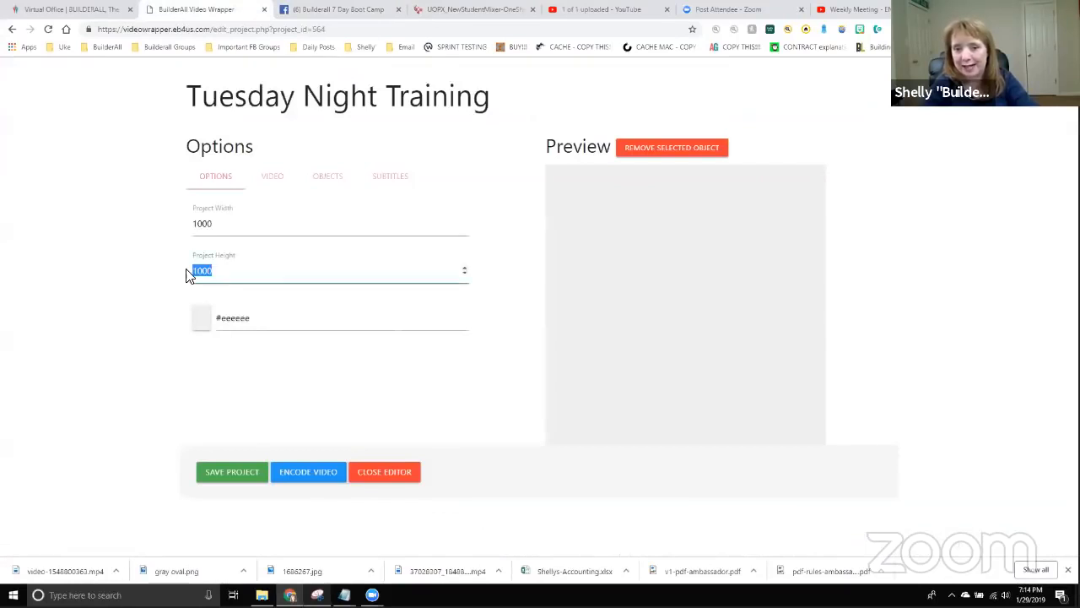
pyautogui.write('800')
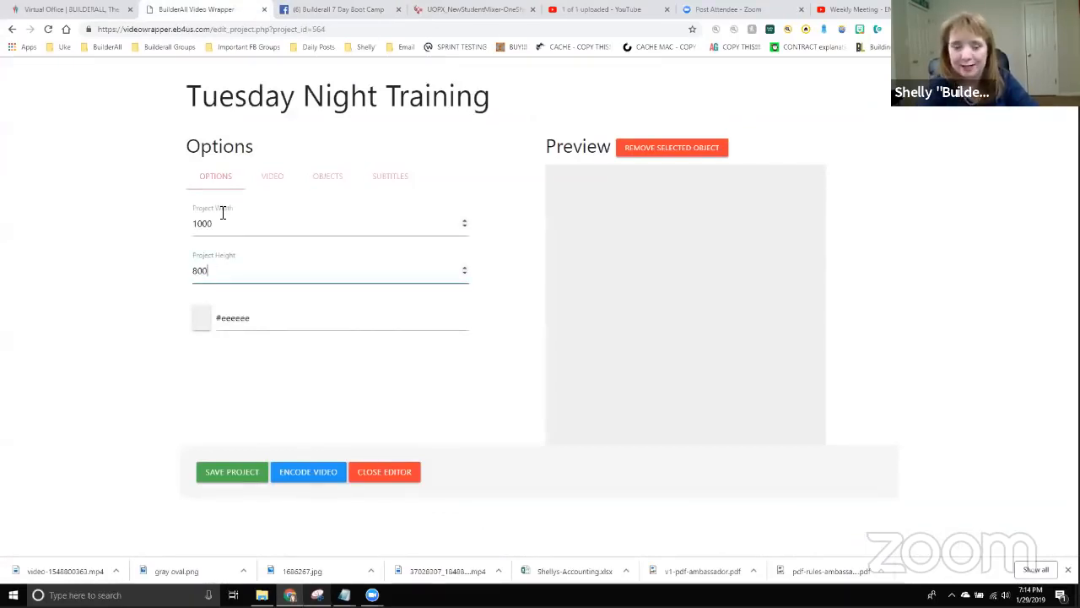
pyautogui.press('Tab')
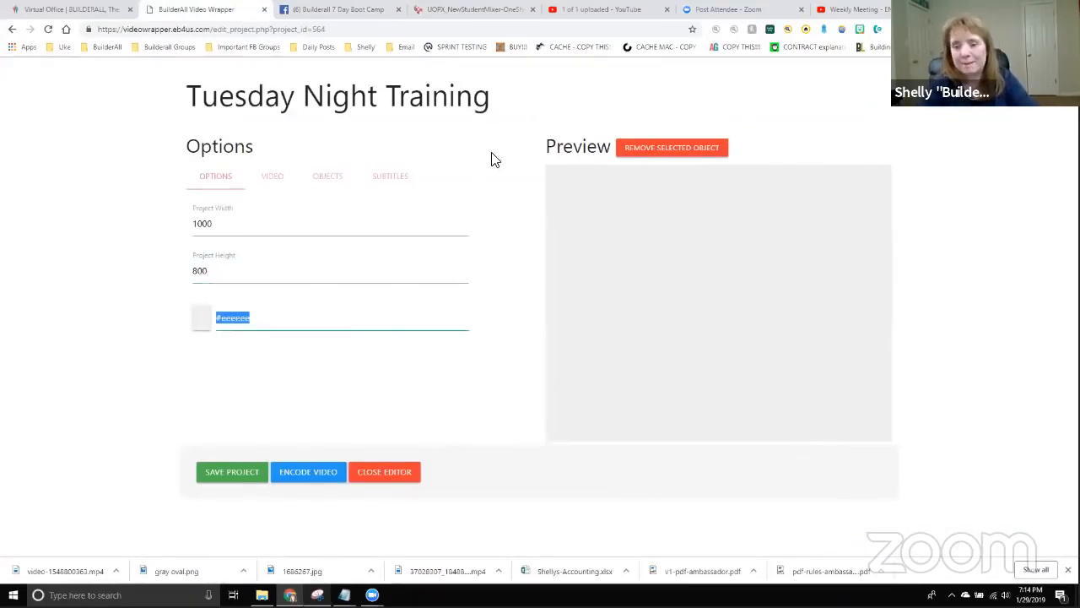
# Change the canvas background colour to blue #2147af and show the video upload section.
pyautogui.click(205, 321)
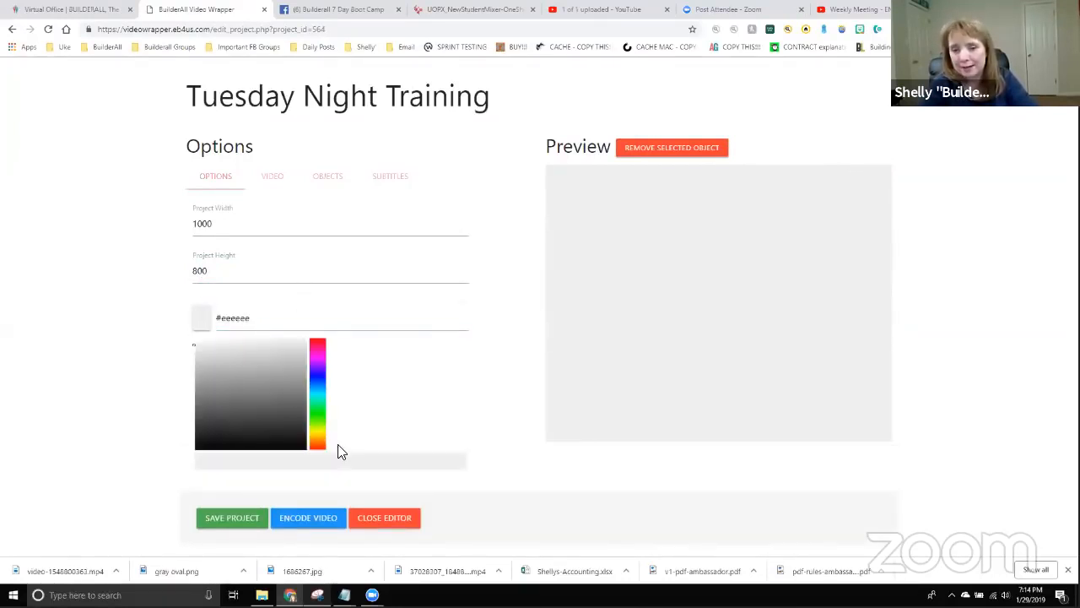
pyautogui.moveTo(318, 421)
pyautogui.mouseDown()
pyautogui.moveTo(321, 384)
pyautogui.moveTo(270, 403)
pyautogui.moveTo(265, 379)
pyautogui.moveTo(241, 386)
pyautogui.moveTo(274, 416)
pyautogui.moveTo(231, 358)
pyautogui.moveTo(239, 413)
pyautogui.moveTo(283, 377)
pyautogui.mouseUp()
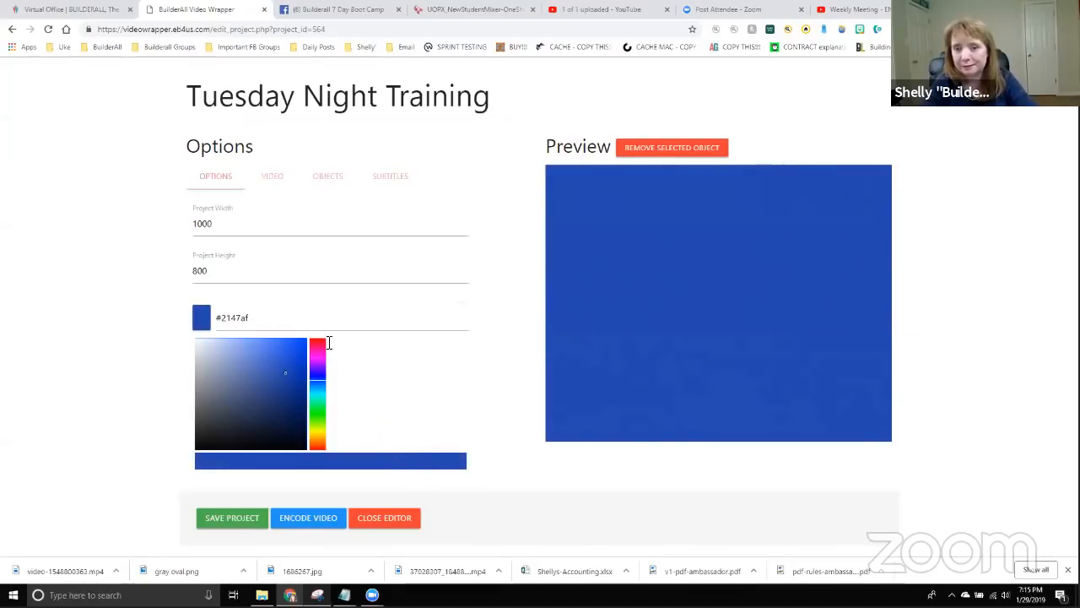
pyautogui.click(274, 179)
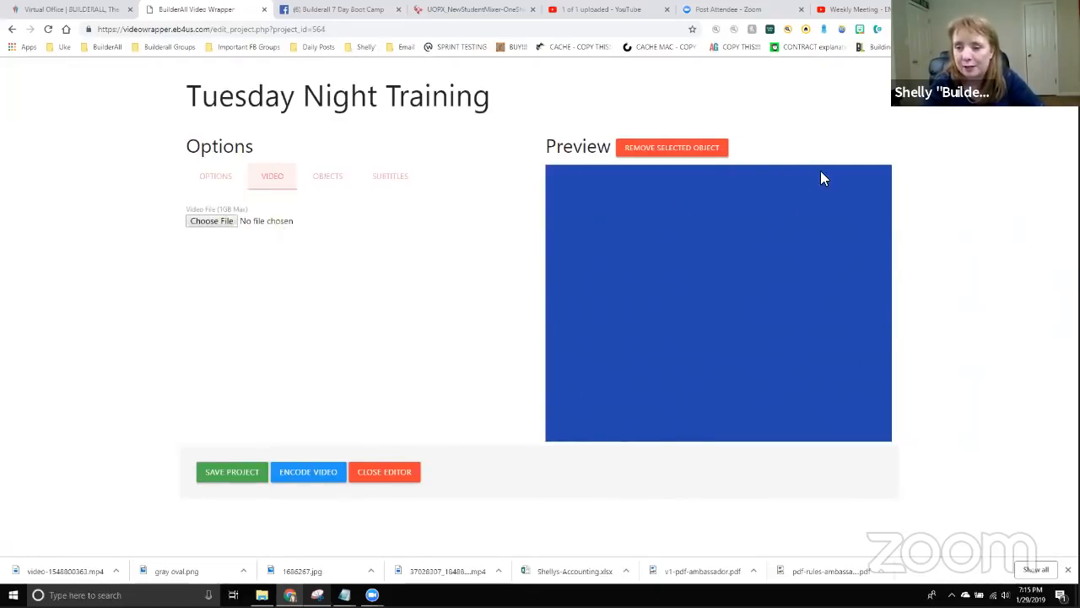
# Upload Everest.mp4 from Documents > Screencast-O-Matic into the project.
pyautogui.click(210, 223)
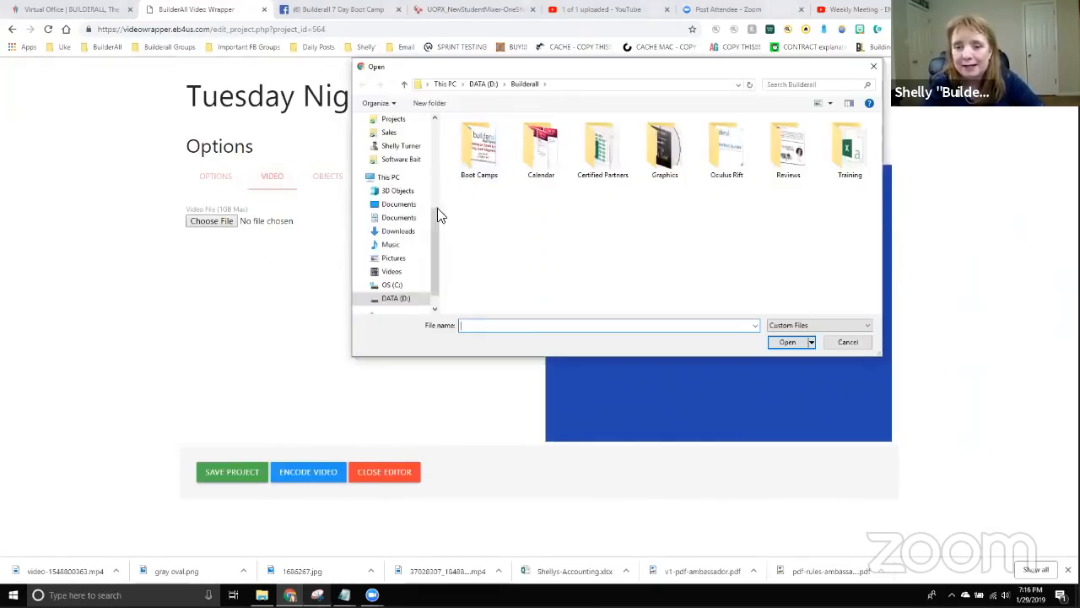
pyautogui.scroll(-1, 395, 270)
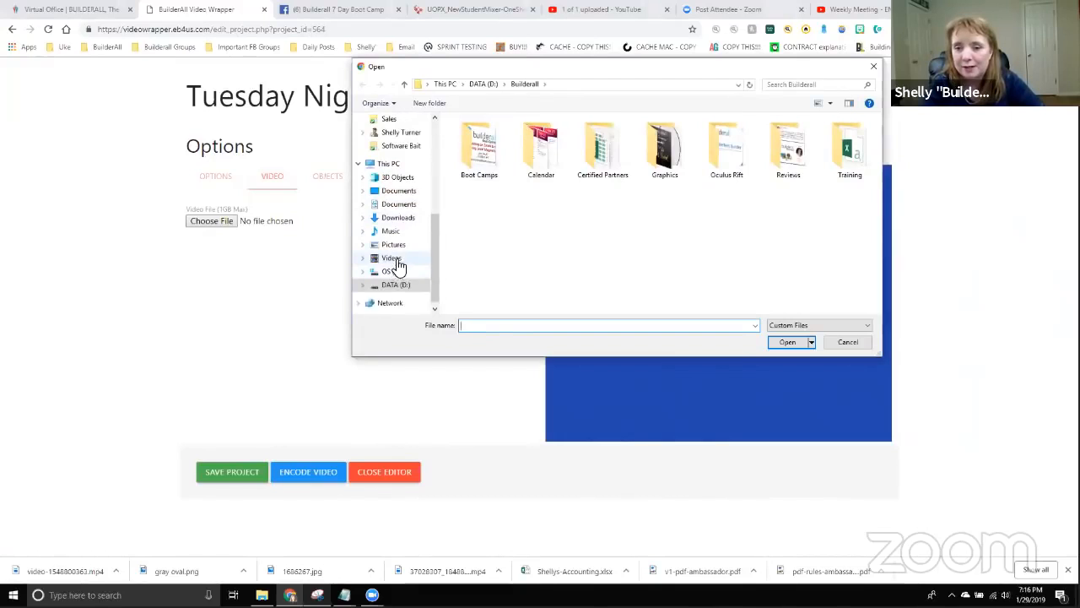
pyautogui.click(393, 257)
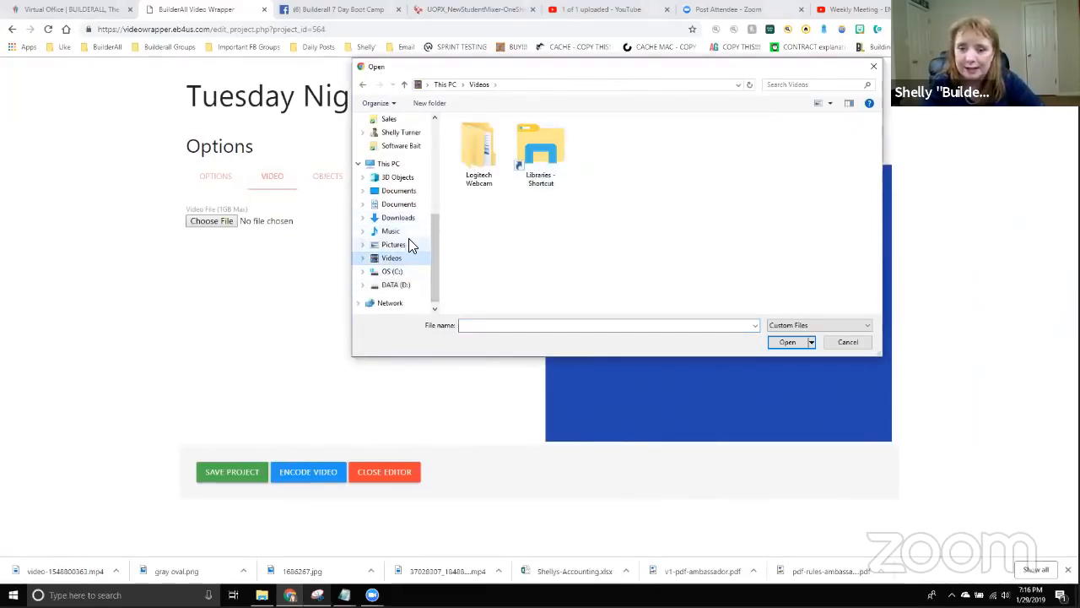
pyautogui.click(401, 193)
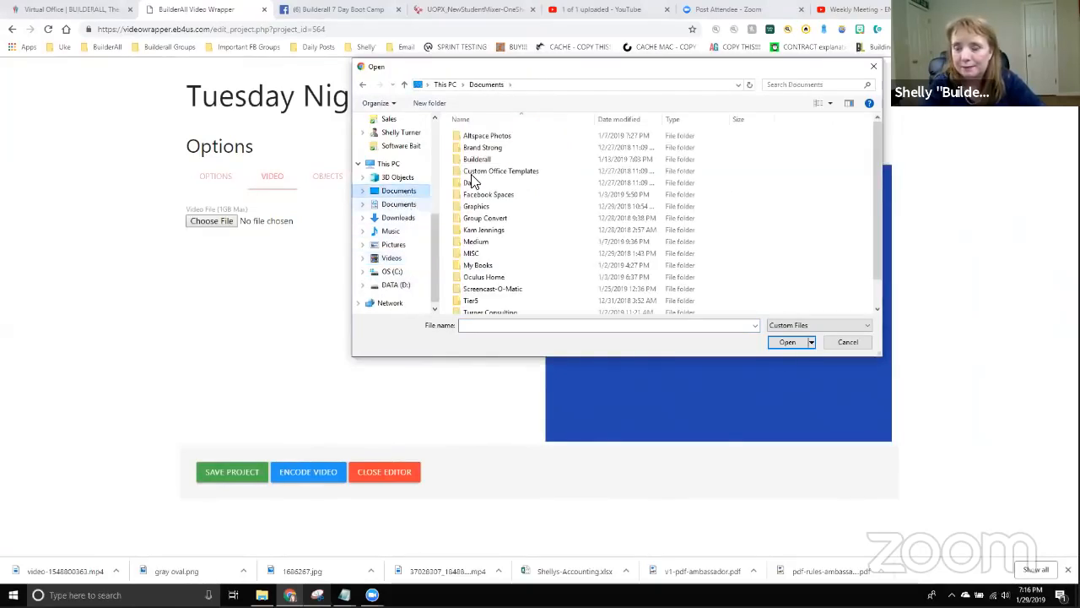
pyautogui.scroll(-2, 498, 270)
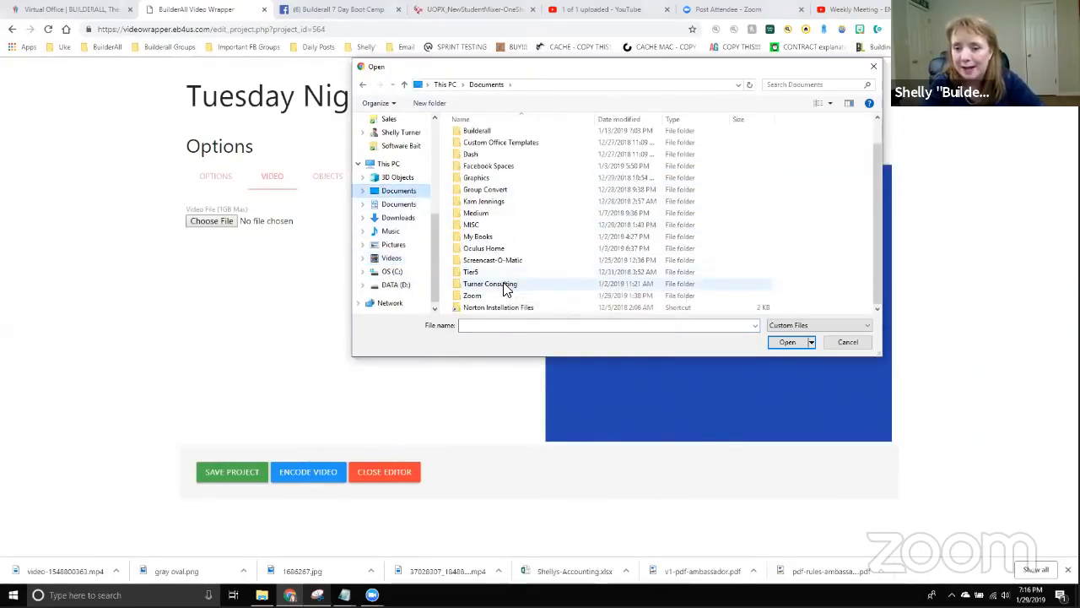
pyautogui.doubleClick(505, 287)
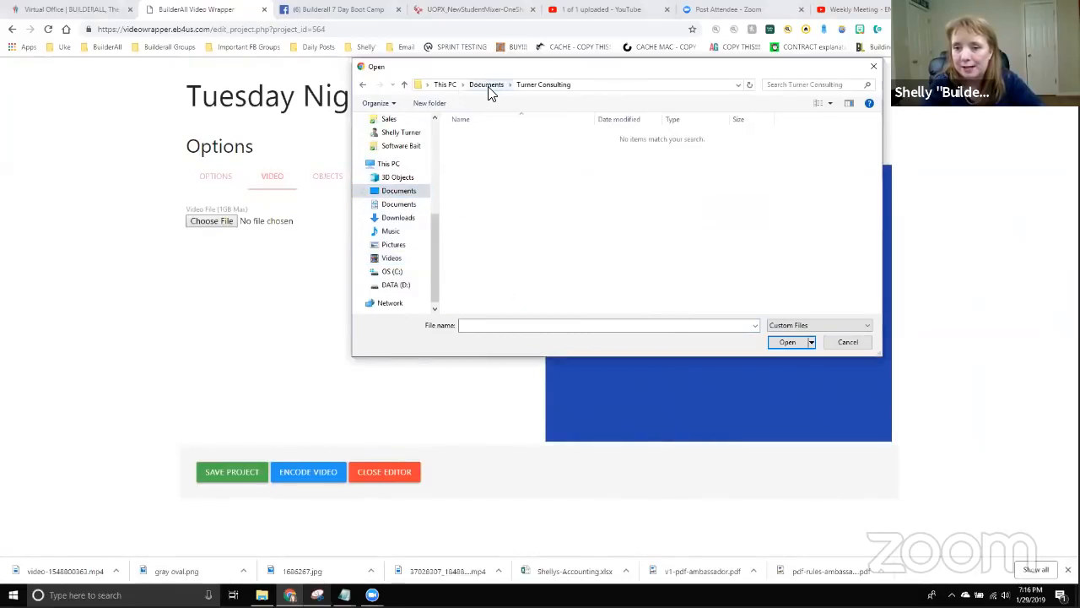
pyautogui.click(487, 86)
pyautogui.doubleClick(498, 285)
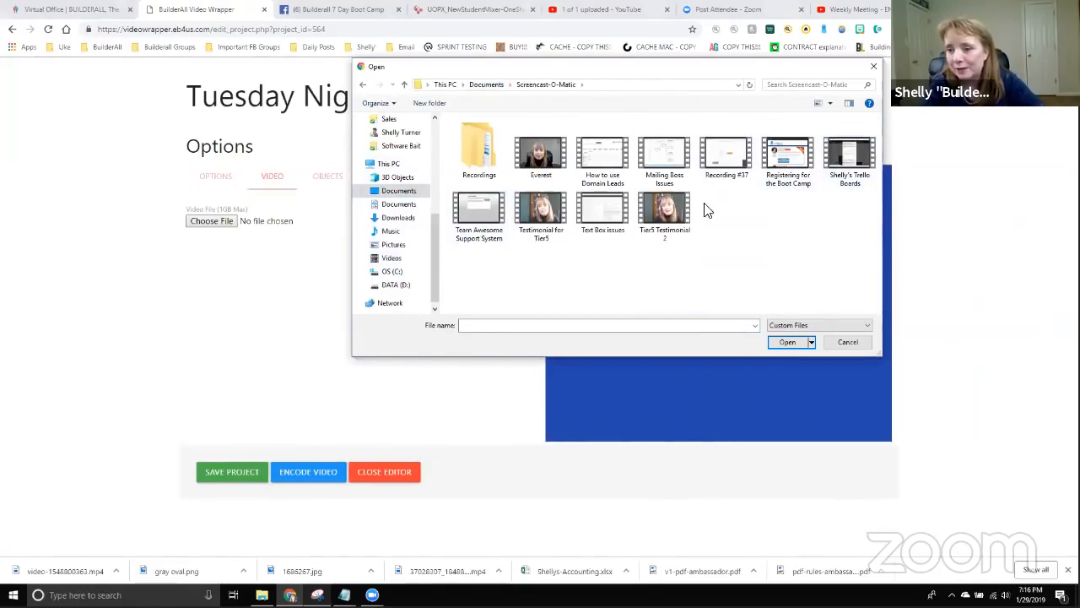
pyautogui.doubleClick(556, 172)
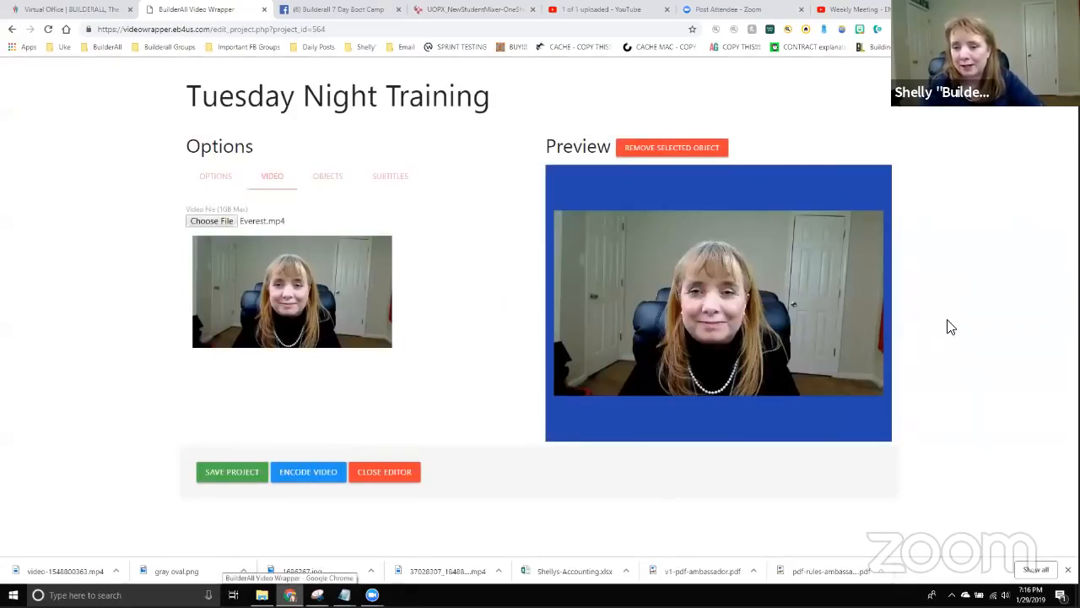
# Centre the Everest video vertically within the blue frame and bring up the Objects options.
pyautogui.moveTo(708, 304); pyautogui.dragTo(707, 436)
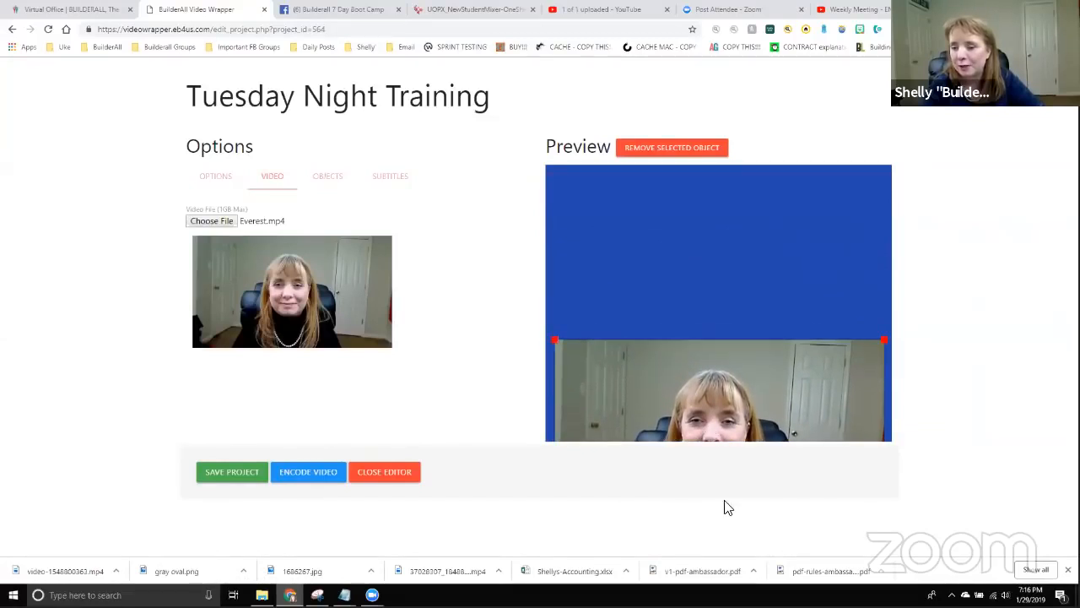
pyautogui.moveTo(729, 508); pyautogui.dragTo(709, 150)
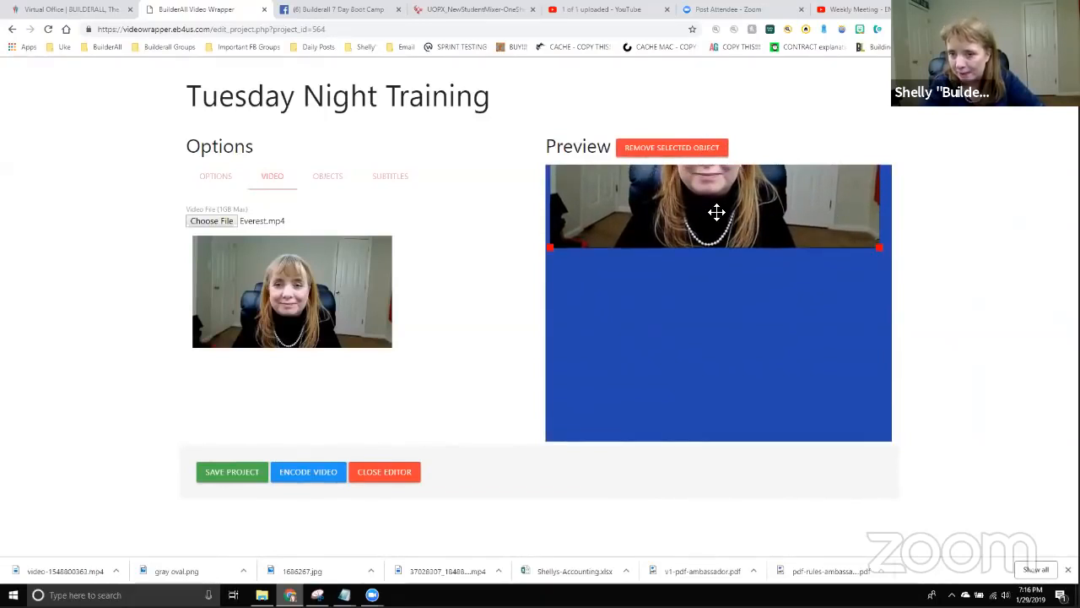
pyautogui.moveTo(716, 212); pyautogui.dragTo(721, 355)
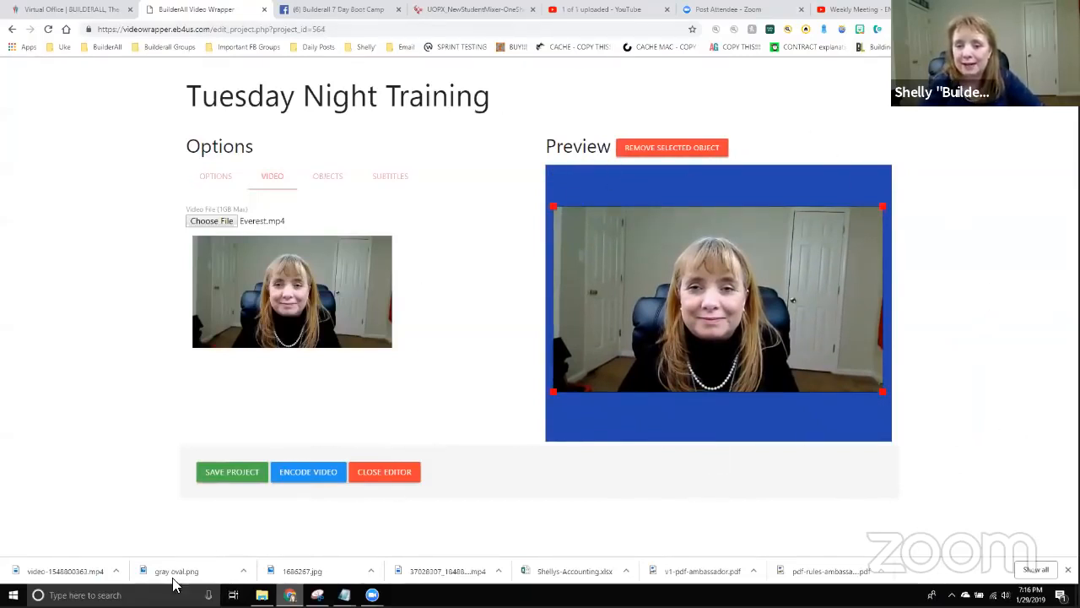
pyautogui.click(329, 177)
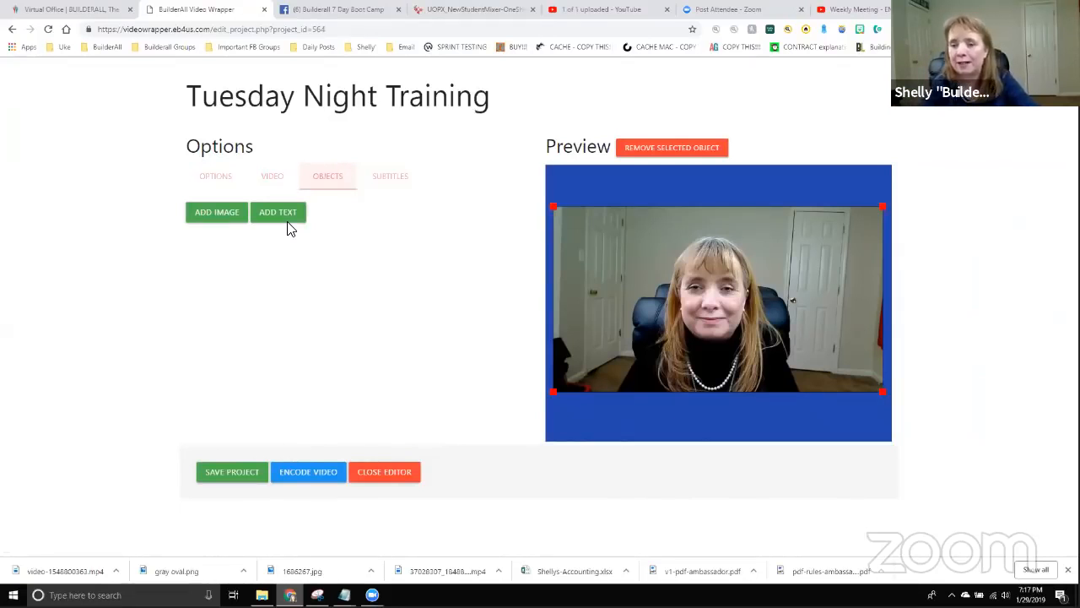
# Add favicon2.png from DATA (D:) > Builderall > Graphics as an image from the computer.
pyautogui.click(217, 212)
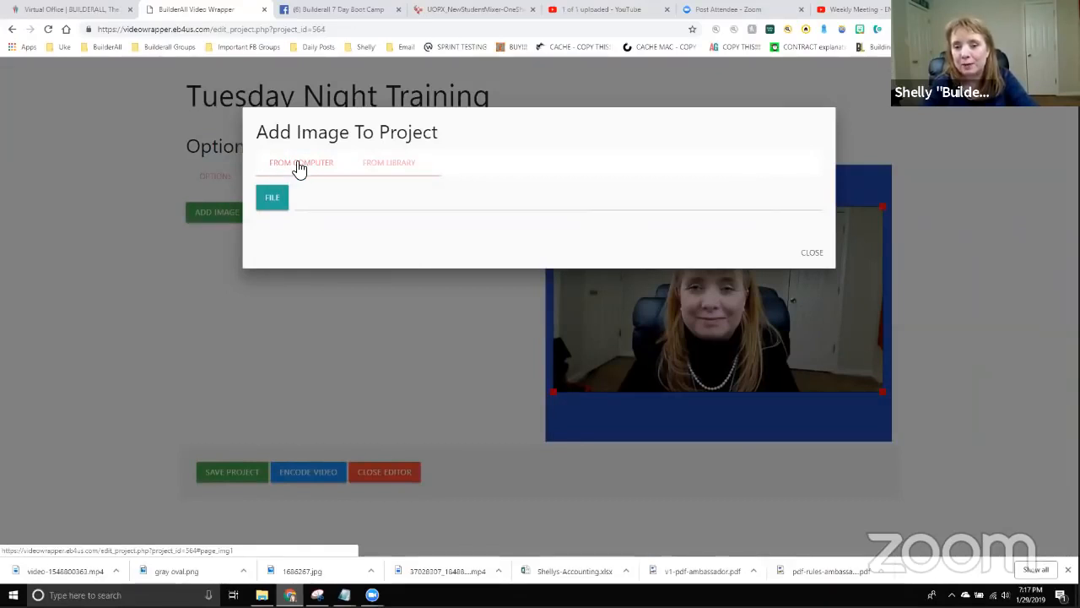
pyautogui.click(382, 173)
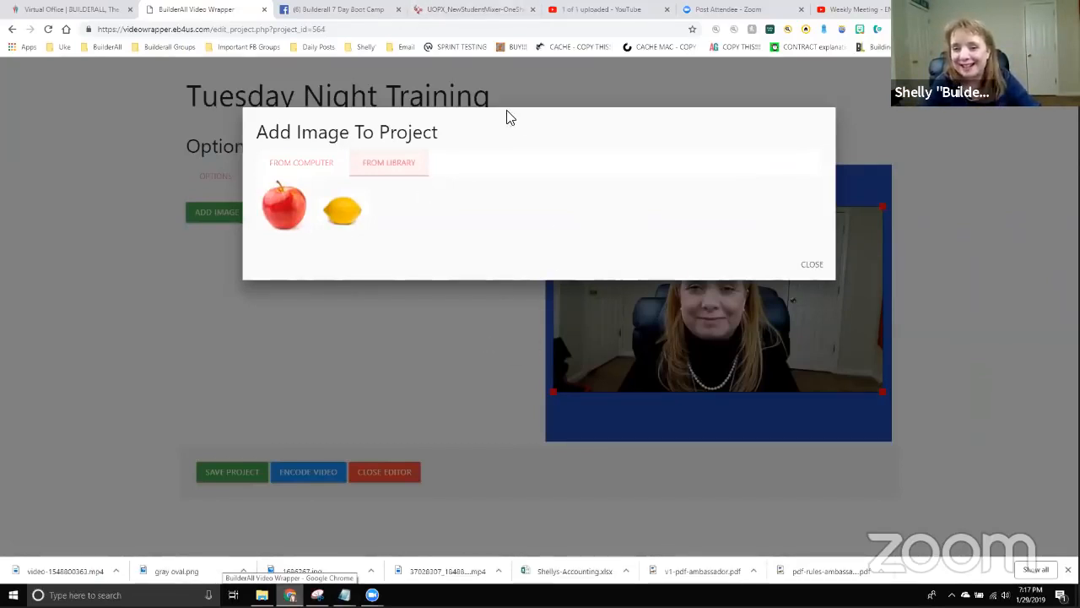
pyautogui.click(329, 166)
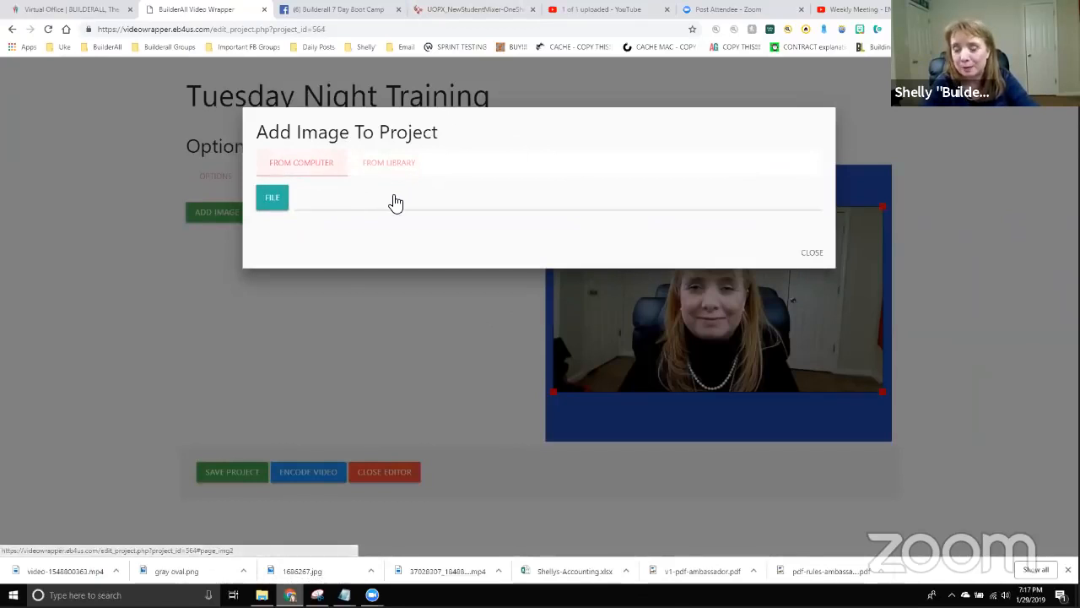
pyautogui.click(272, 201)
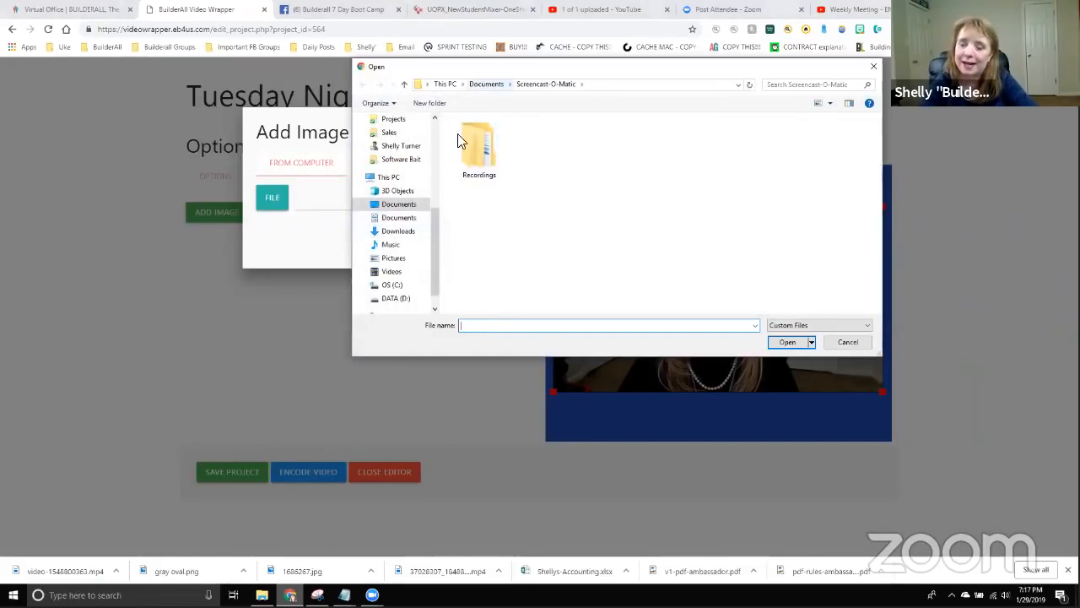
pyautogui.click(397, 299)
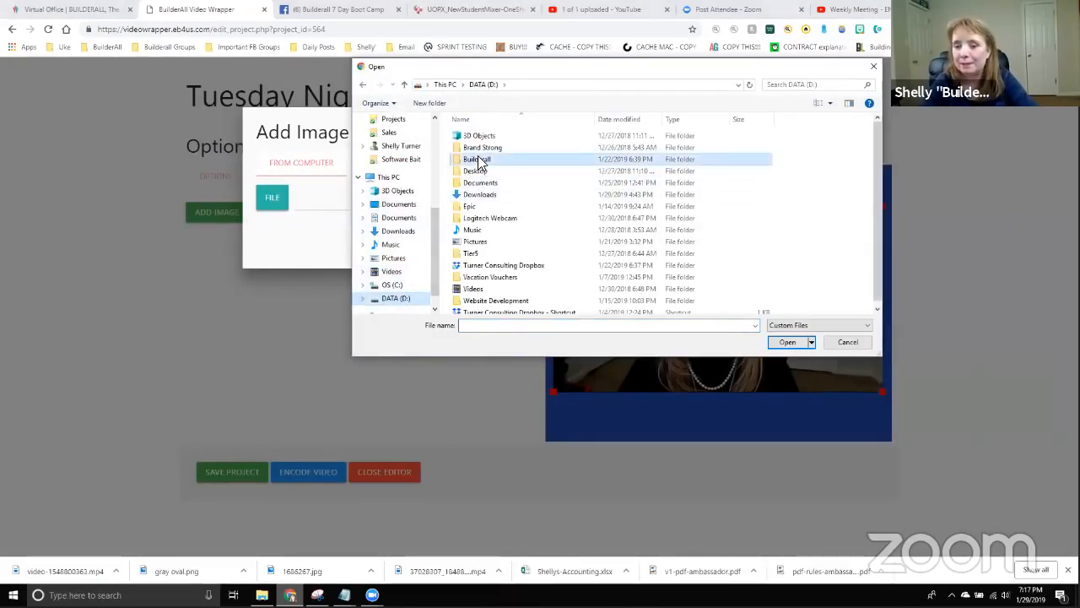
pyautogui.doubleClick(478, 161)
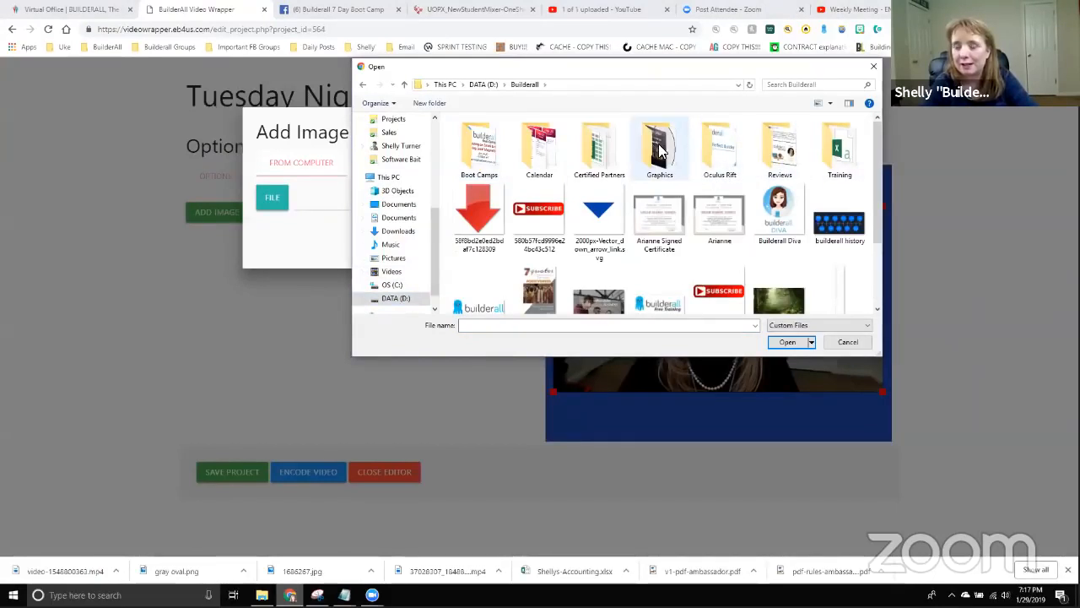
pyautogui.doubleClick(660, 150)
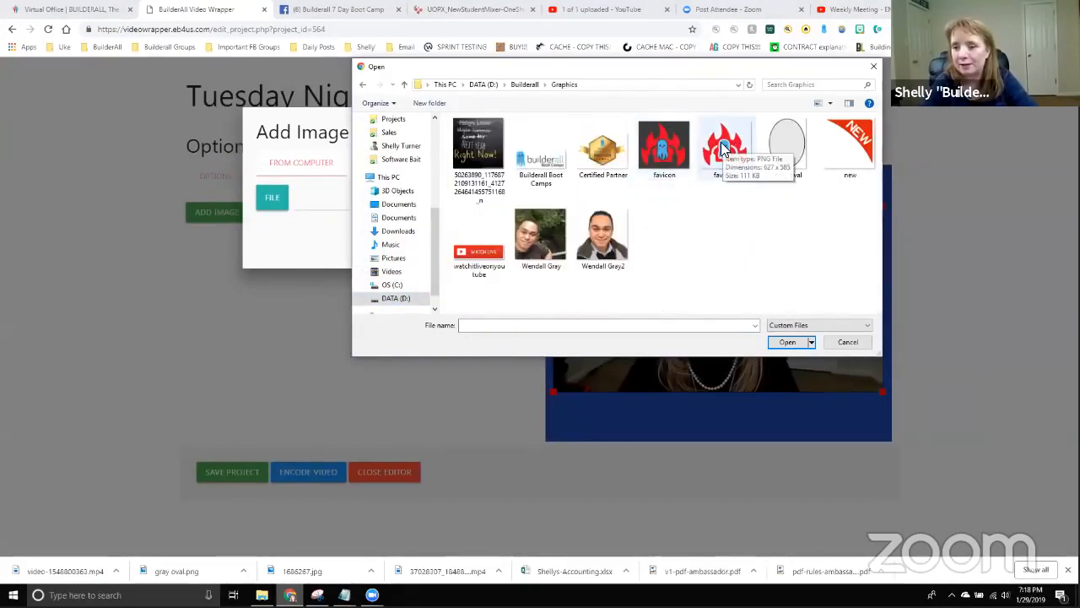
pyautogui.doubleClick(723, 154)
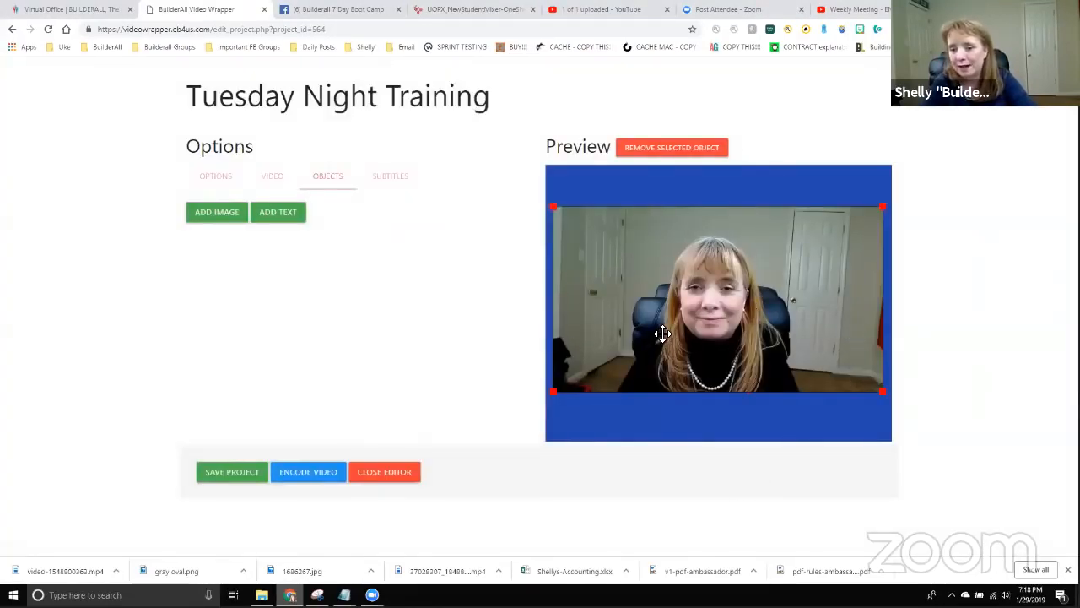
# Centre and enlarge the video, then shrink the fire logo into the bottom-left corner, in front.
pyautogui.moveTo(662, 333); pyautogui.dragTo(784, 246)
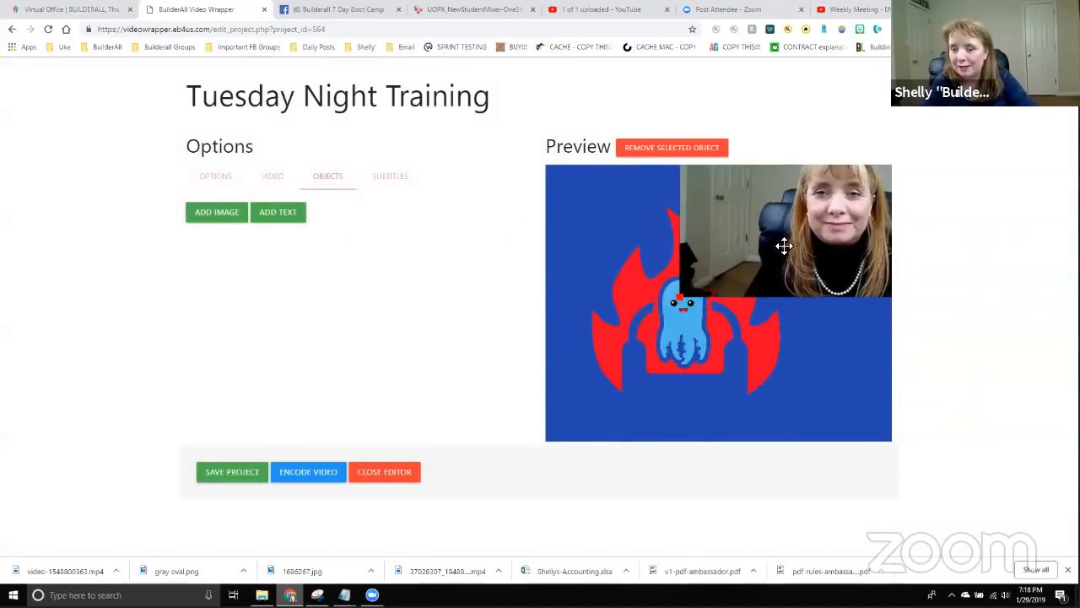
pyautogui.moveTo(695, 334); pyautogui.dragTo(874, 414)
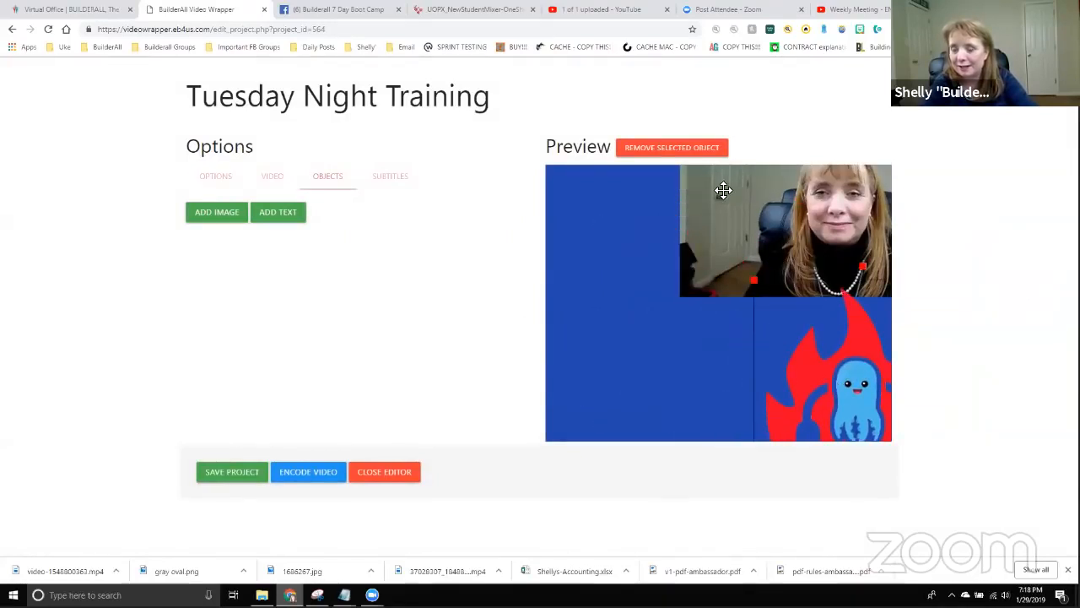
pyautogui.moveTo(723, 190); pyautogui.dragTo(598, 275)
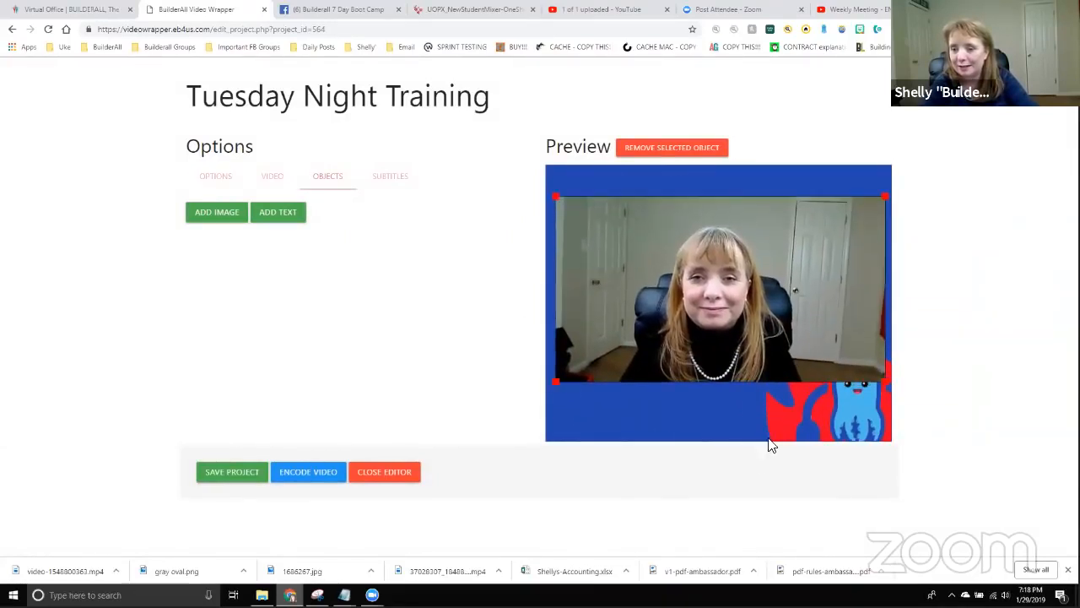
pyautogui.moveTo(770, 446); pyautogui.dragTo(647, 393)
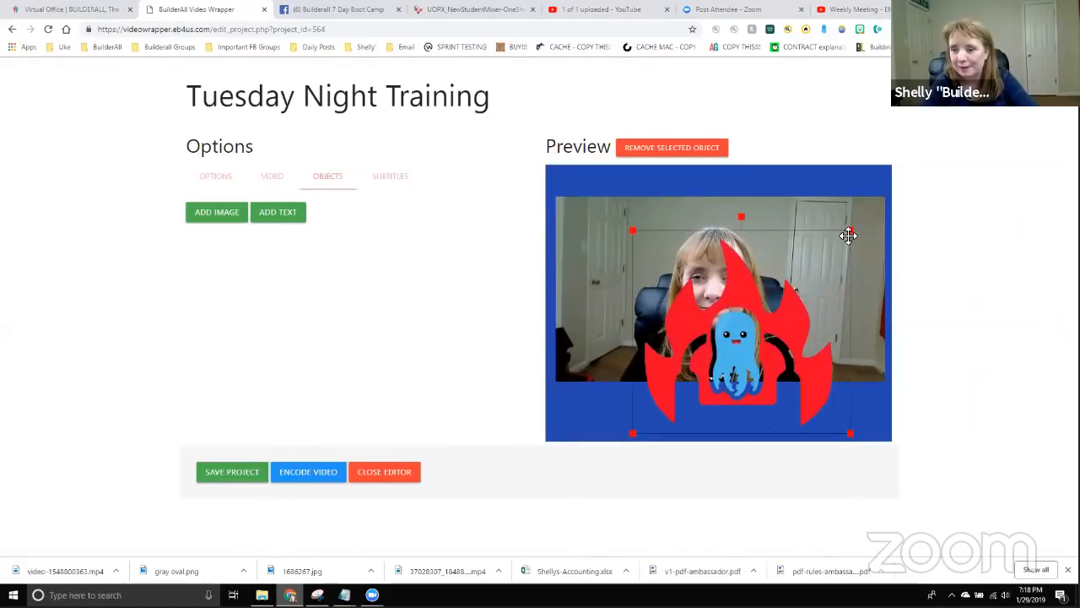
pyautogui.moveTo(848, 234); pyautogui.dragTo(727, 344)
pyautogui.moveTo(677, 401); pyautogui.dragTo(597, 407)
pyautogui.click(789, 284)
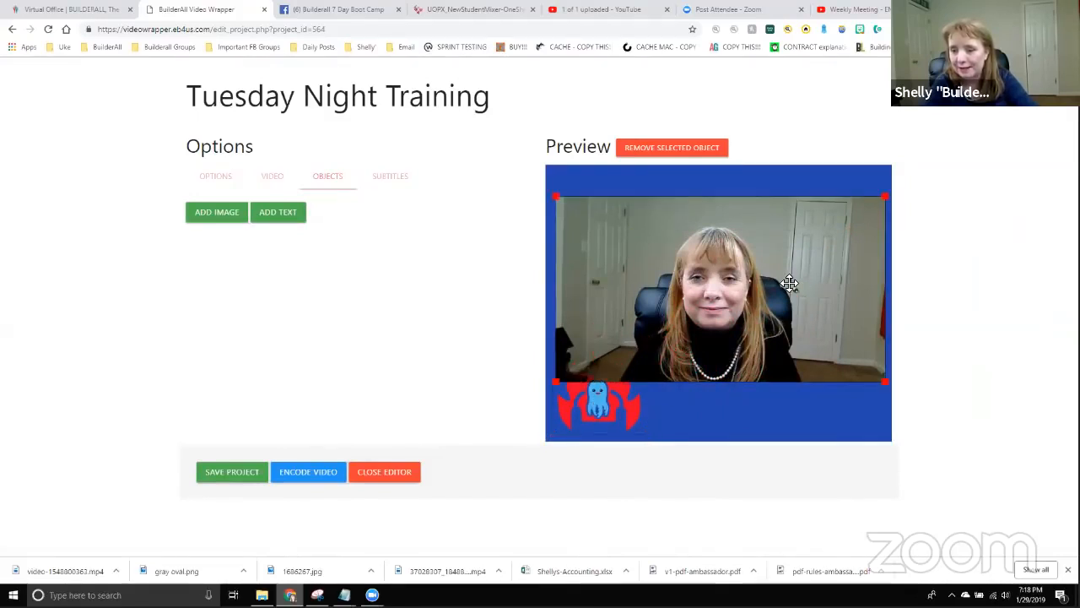
pyautogui.click(613, 424)
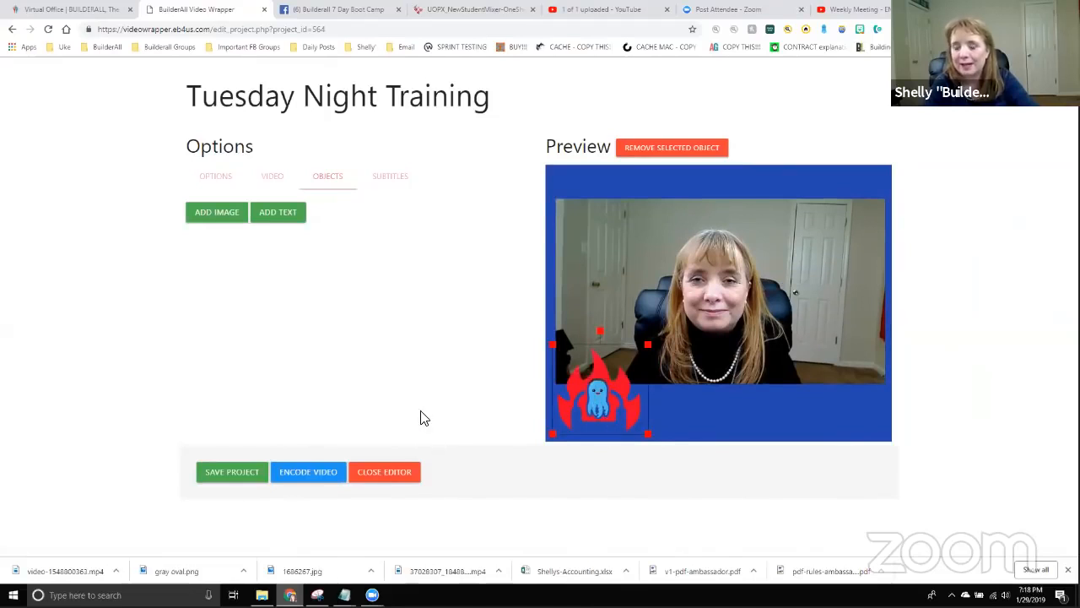
# Replace the placeholder with 'Everest is On FIRE!!' and keep Georgia as its font.
pyautogui.click(281, 216)
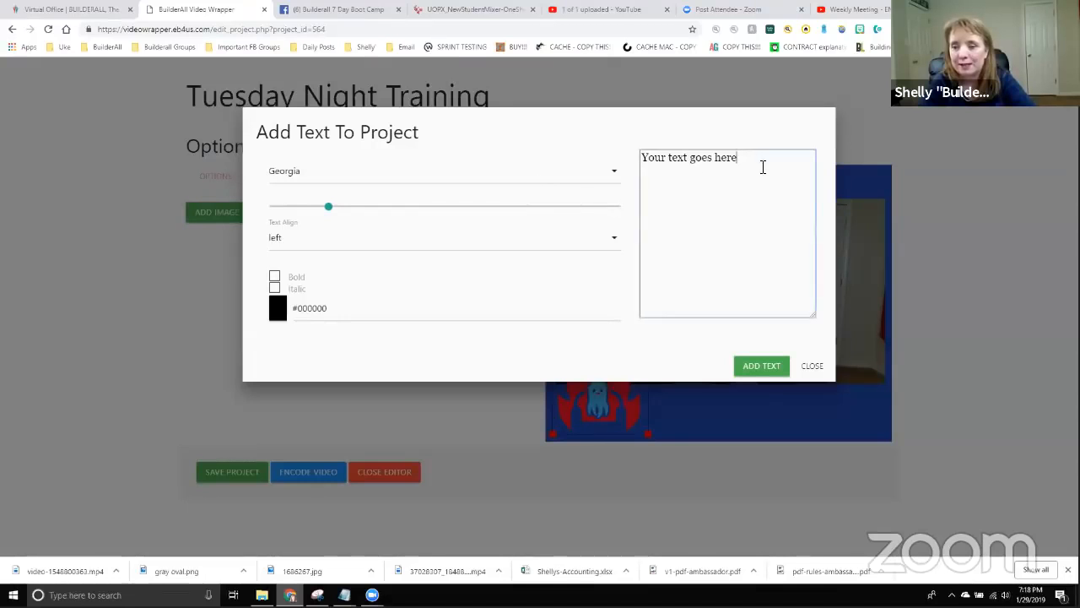
pyautogui.moveTo(762, 166); pyautogui.dragTo(632, 169)
pyautogui.write('Eve')
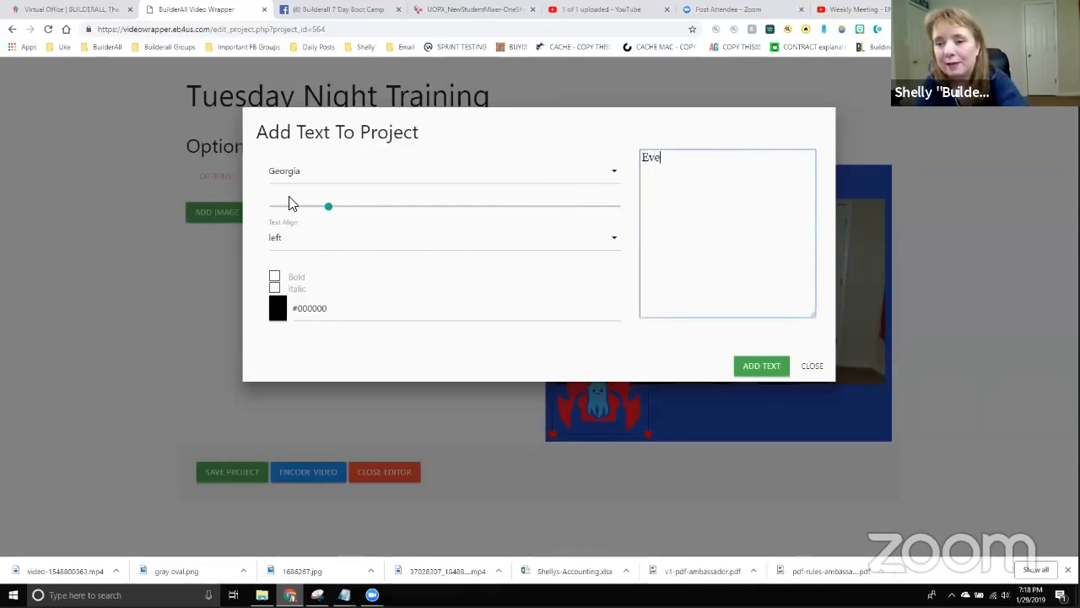
pyautogui.write('rest is On ')
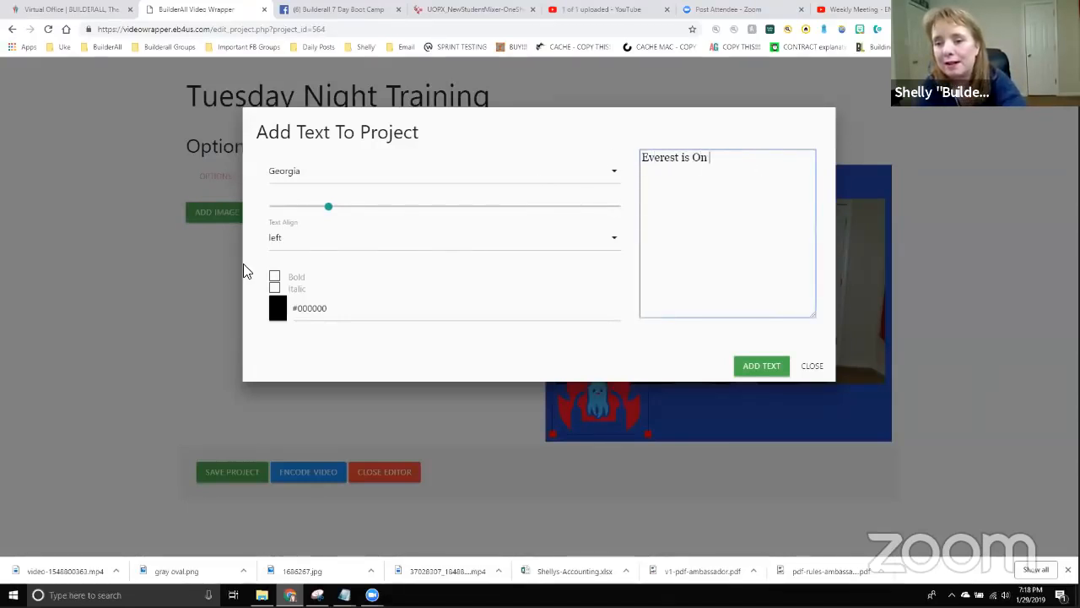
pyautogui.write('FIRE!!')
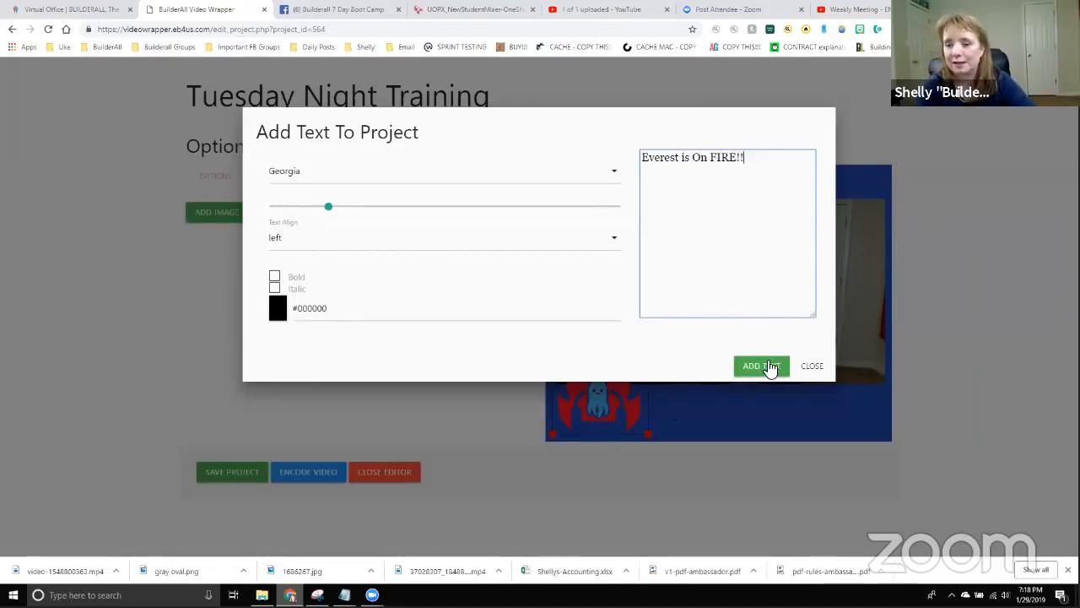
pyautogui.click(287, 176)
pyautogui.scroll(-1, 295, 253)
pyautogui.scroll(-1, 323, 285)
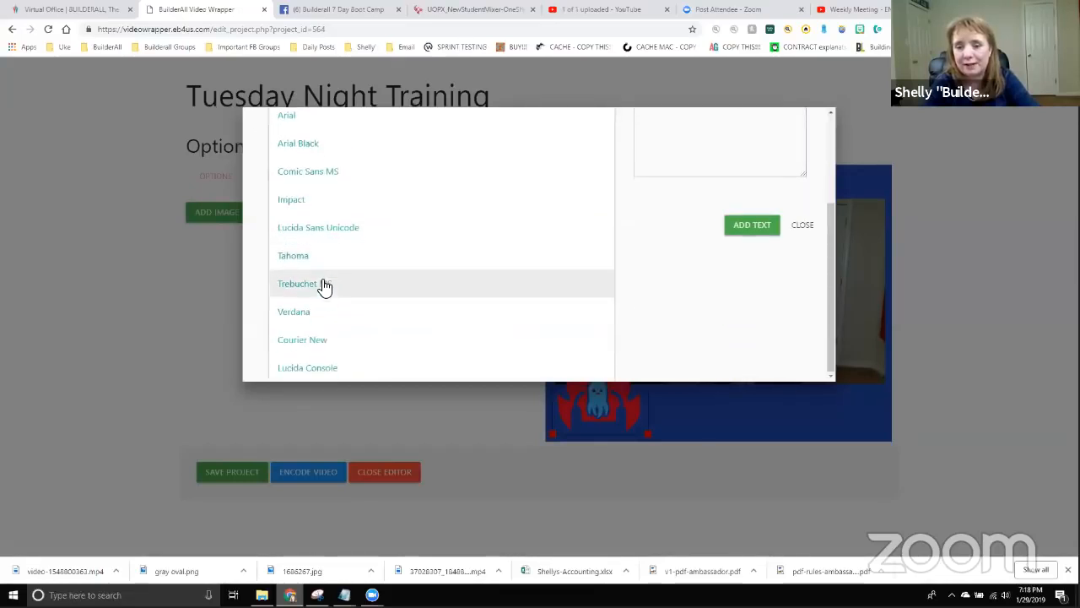
pyautogui.scroll(2, 325, 297)
pyautogui.scroll(-1, 291, 190)
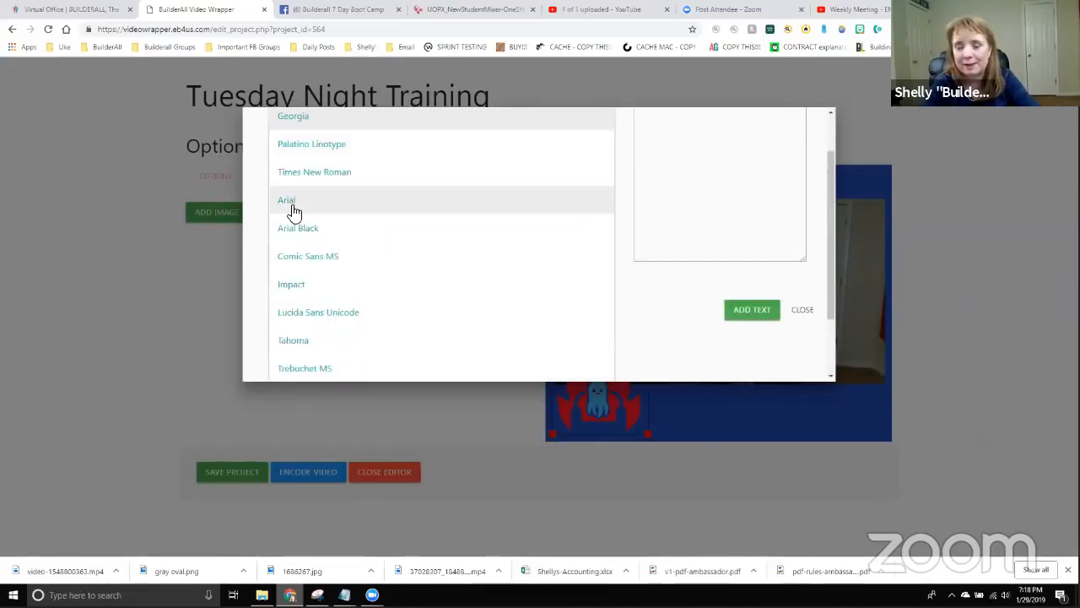
pyautogui.scroll(1, 297, 198)
pyautogui.click(297, 177)
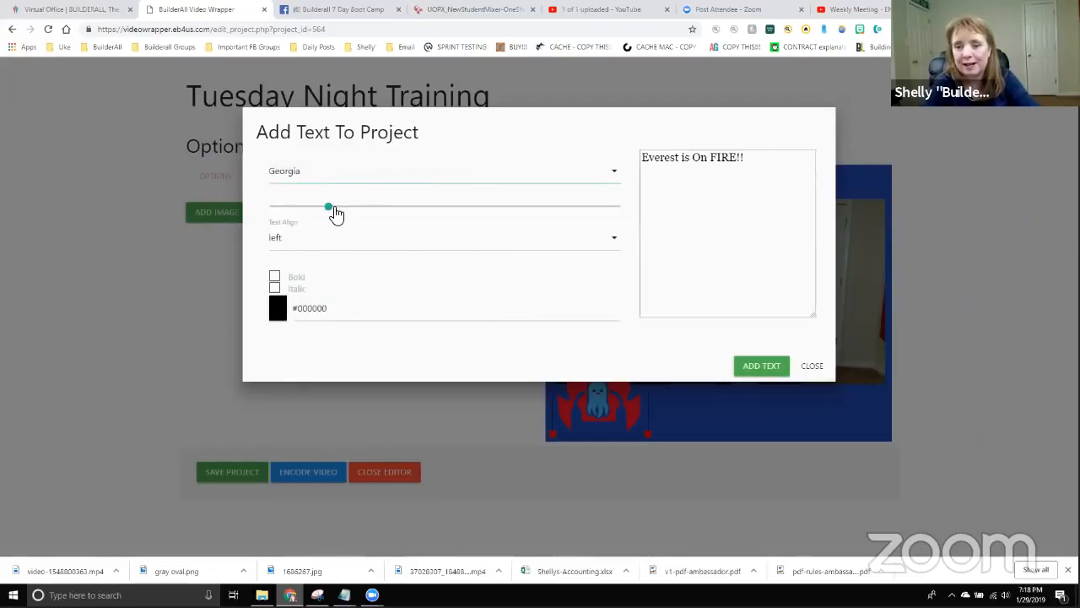
# Adjust the headline text size, then centre-align it and make it bold.
pyautogui.moveTo(336, 215); pyautogui.dragTo(378, 214)
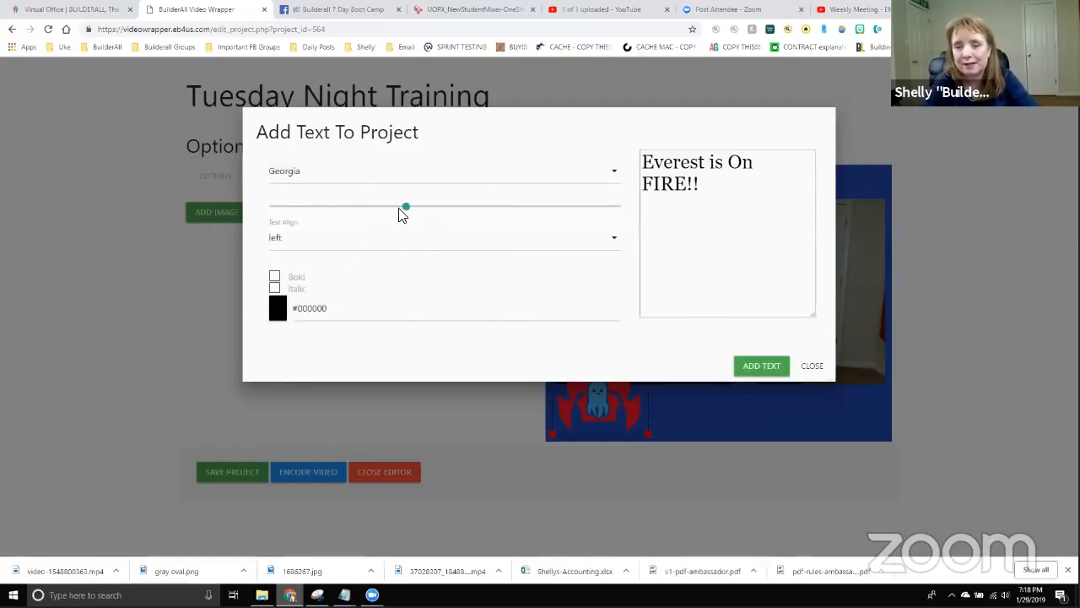
pyautogui.moveTo(402, 206); pyautogui.dragTo(329, 210)
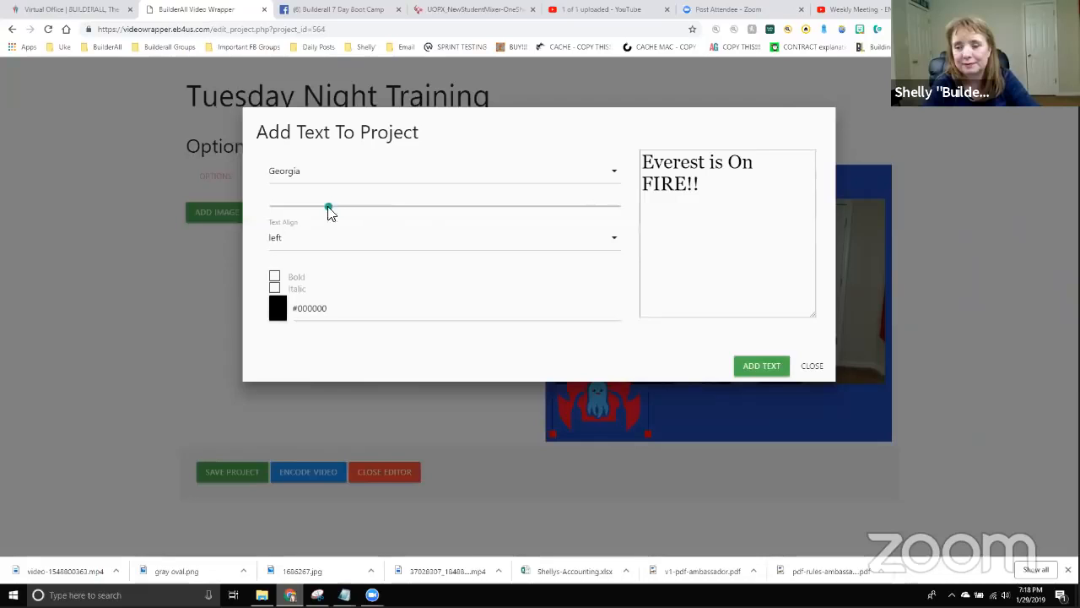
pyautogui.click(301, 245)
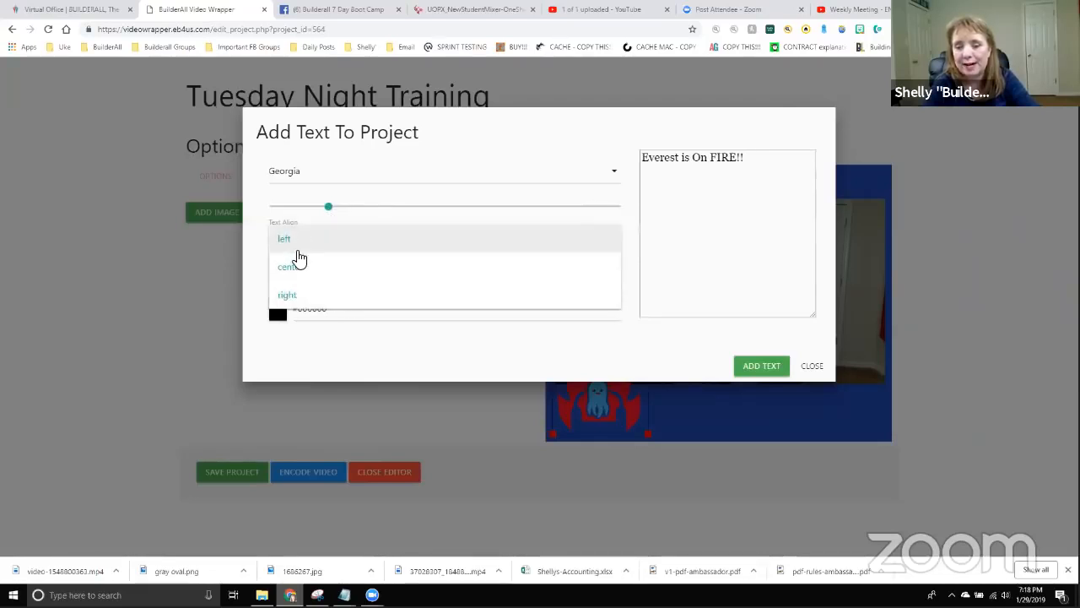
pyautogui.click(304, 267)
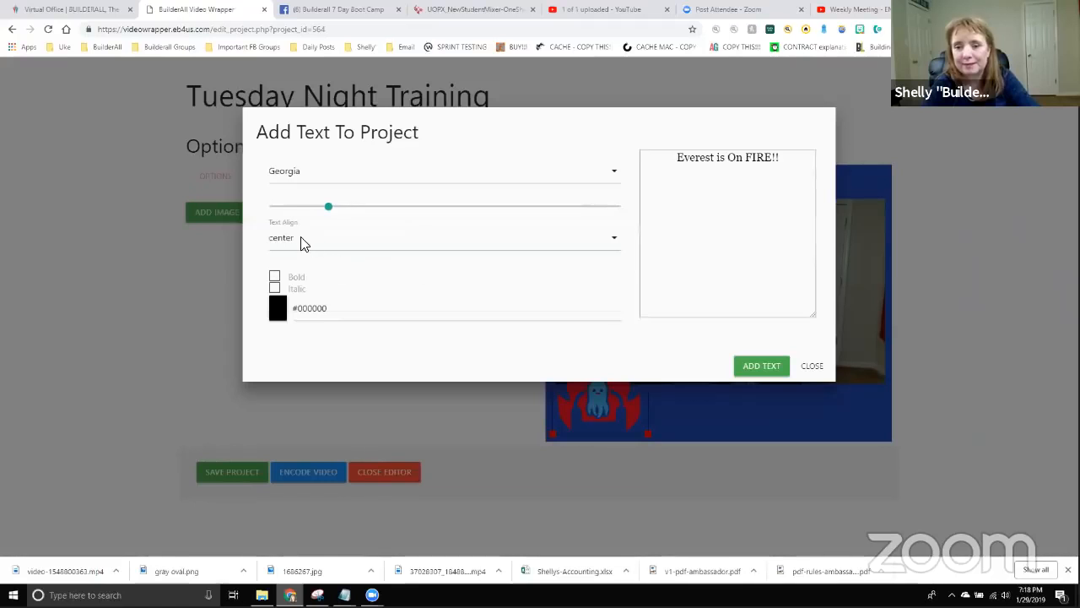
pyautogui.click(274, 278)
pyautogui.click(277, 290)
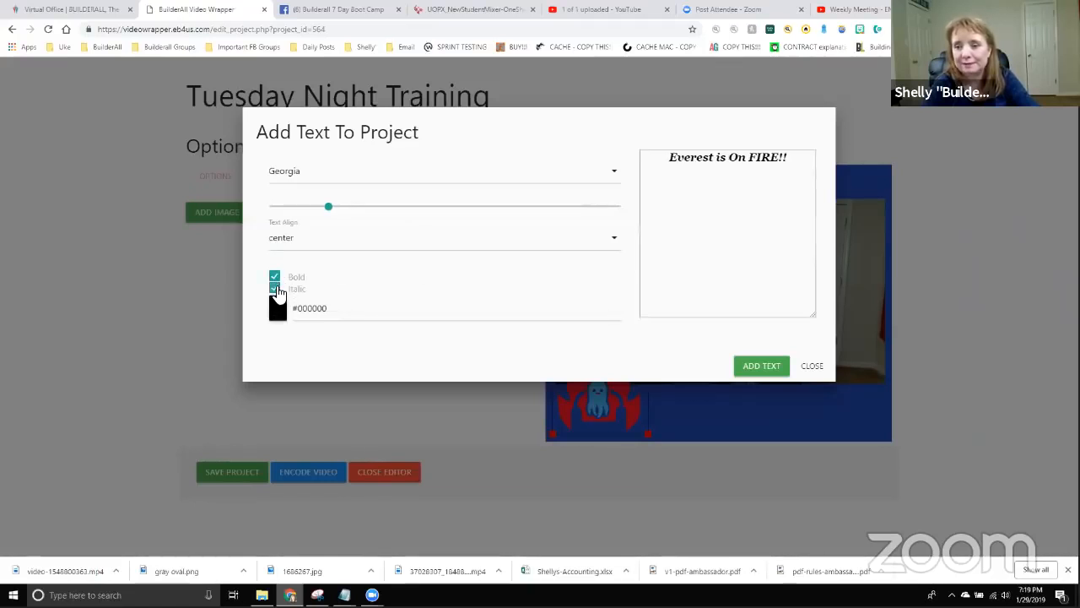
pyautogui.click(276, 289)
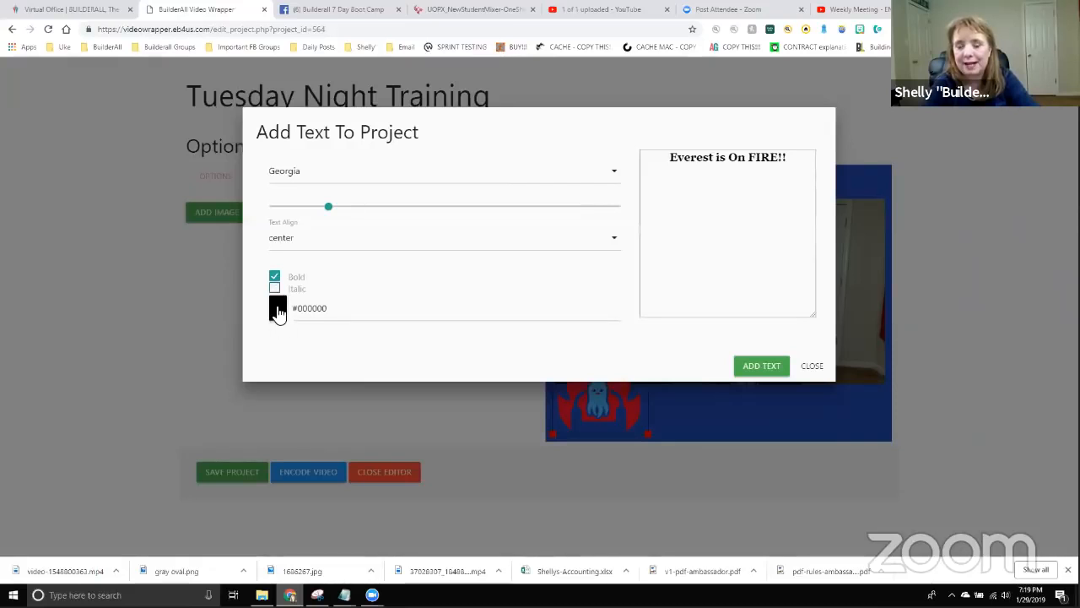
# Colour the headline white (#ffffff) and insert it into the video.
pyautogui.click(278, 310)
pyautogui.click(270, 334)
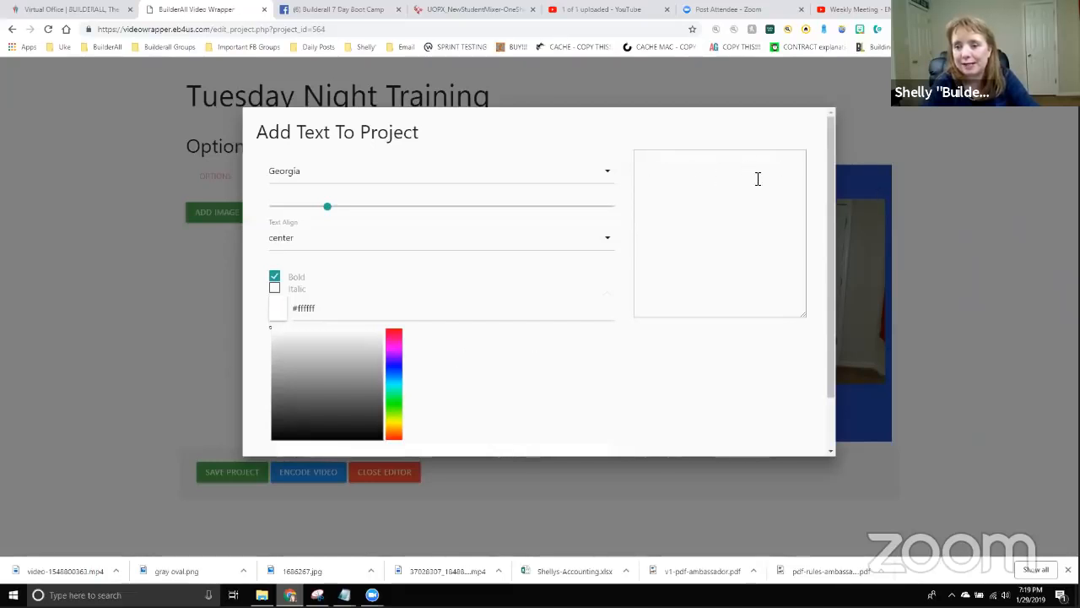
pyautogui.scroll(-2, 580, 364)
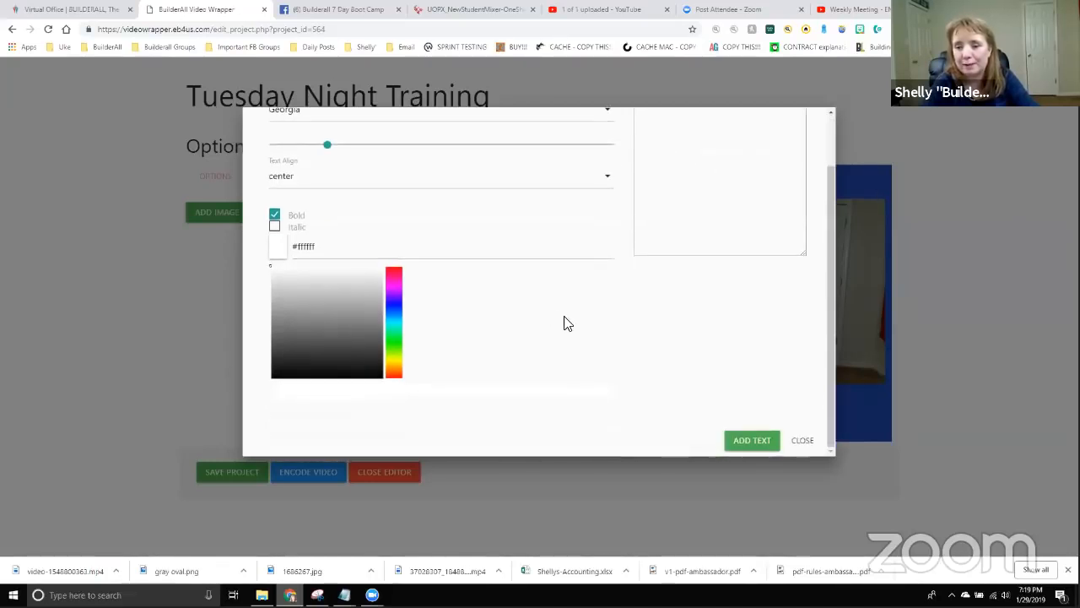
pyautogui.click(762, 443)
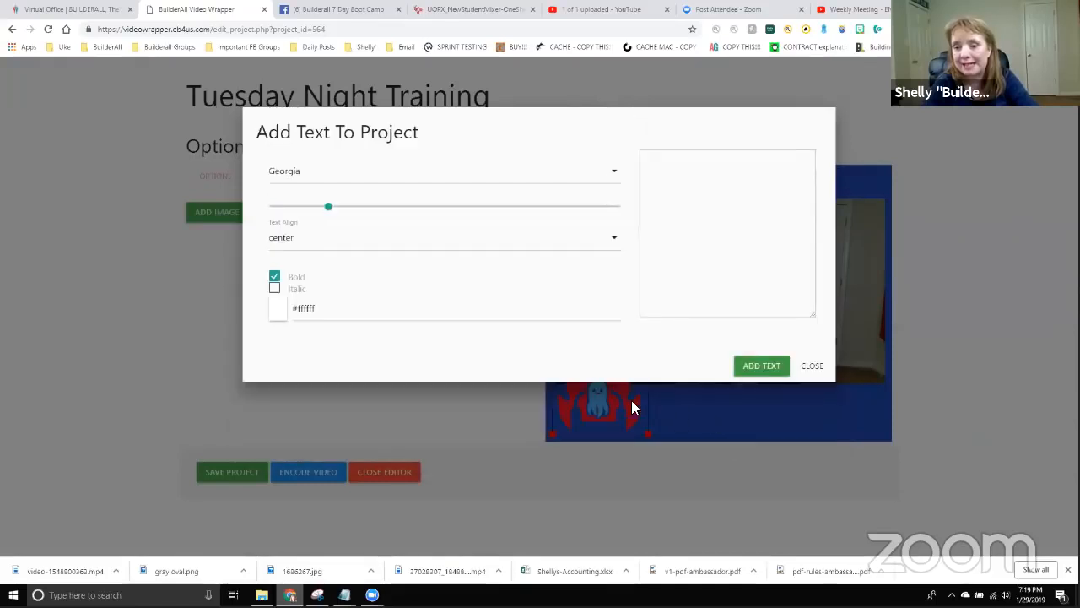
pyautogui.click(760, 368)
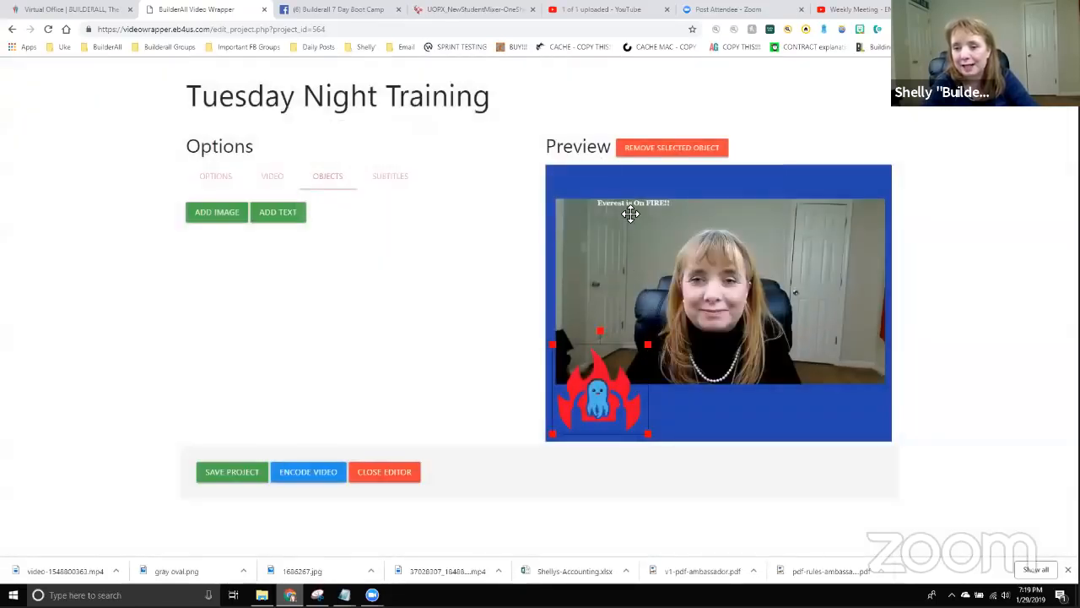
# Move the 'Everest is On FIRE!!' headline into the top blue bar and centre it.
pyautogui.moveTo(632, 207); pyautogui.dragTo(925, 156)
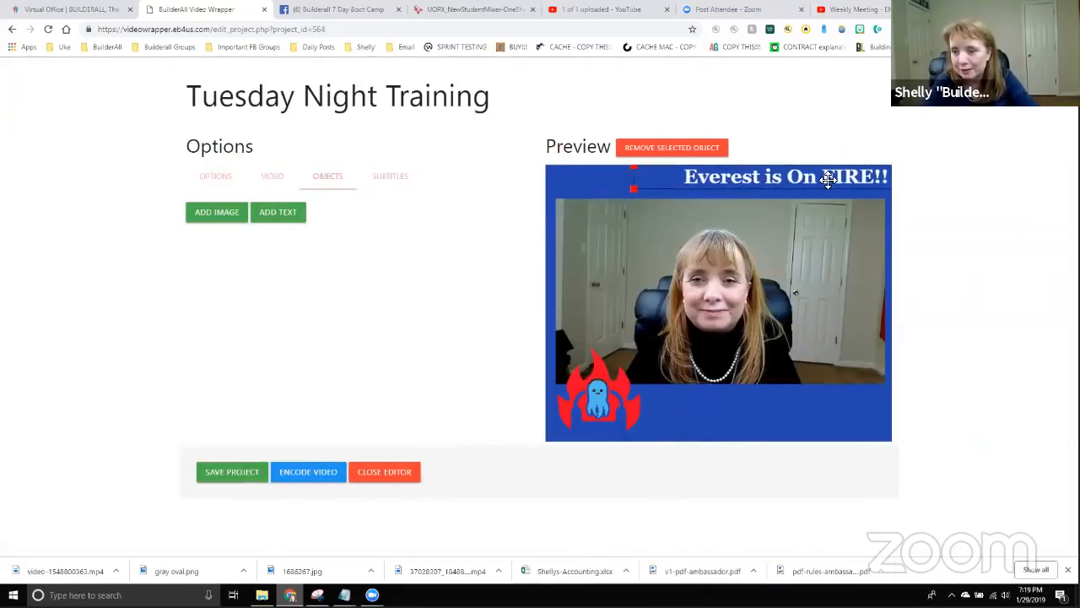
pyautogui.moveTo(828, 179); pyautogui.dragTo(763, 187)
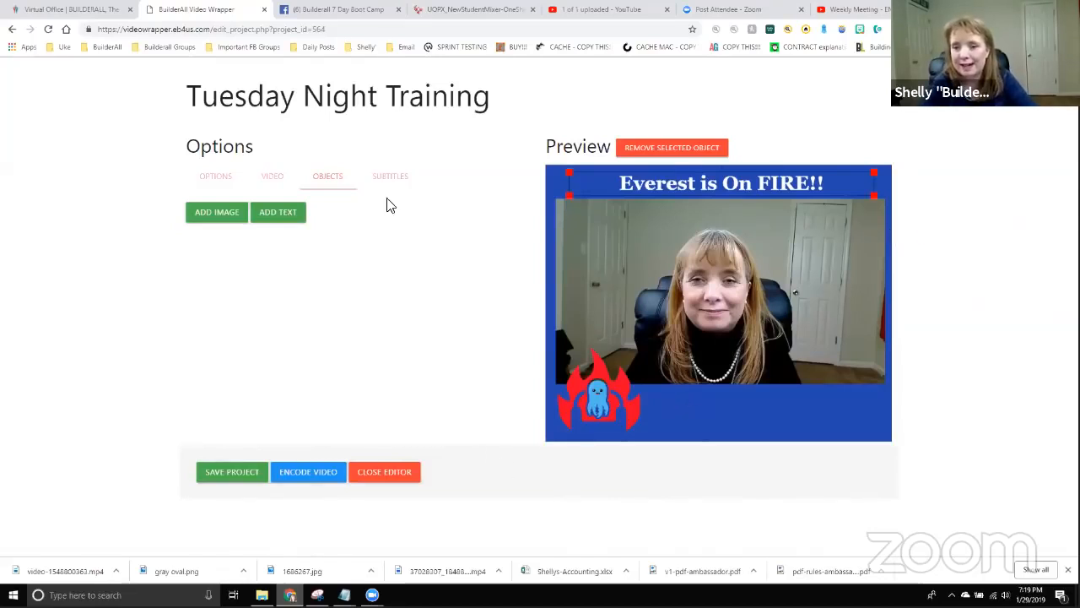
pyautogui.click(279, 216)
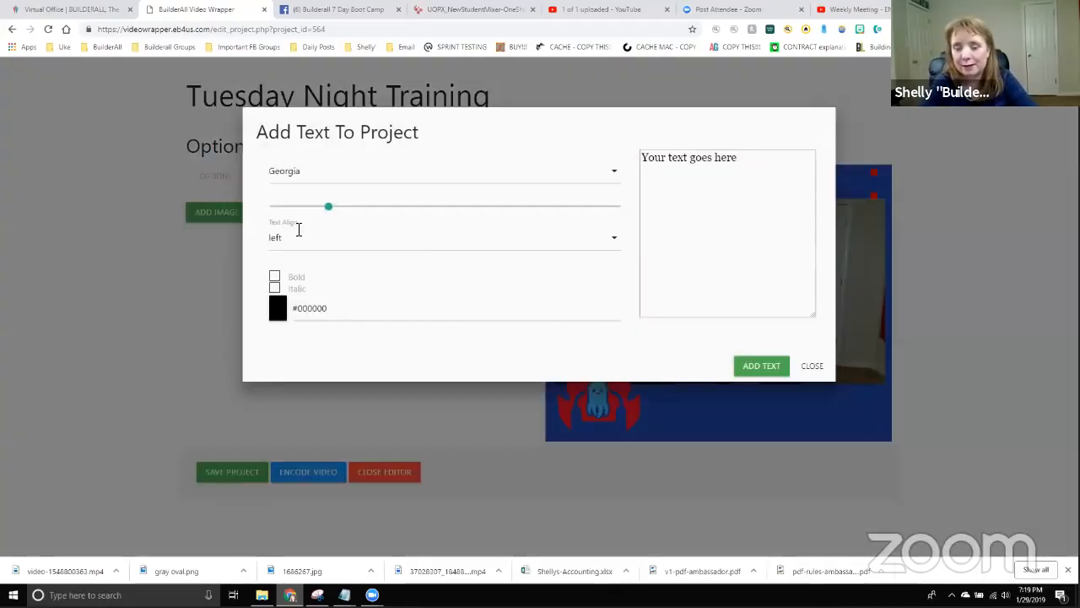
# Insert 'Seats are Limited!' as centre-aligned white (#ffffff) text.
pyautogui.tripleClick(766, 163)
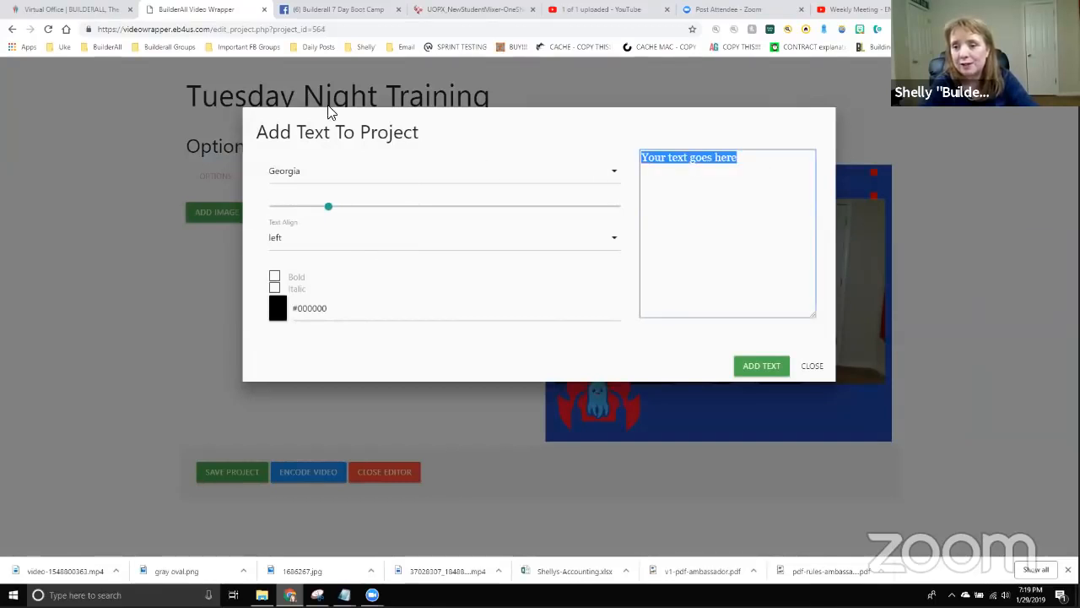
pyautogui.write('Get')
pyautogui.press('BackSpace')
pyautogui.press('BackSpace')
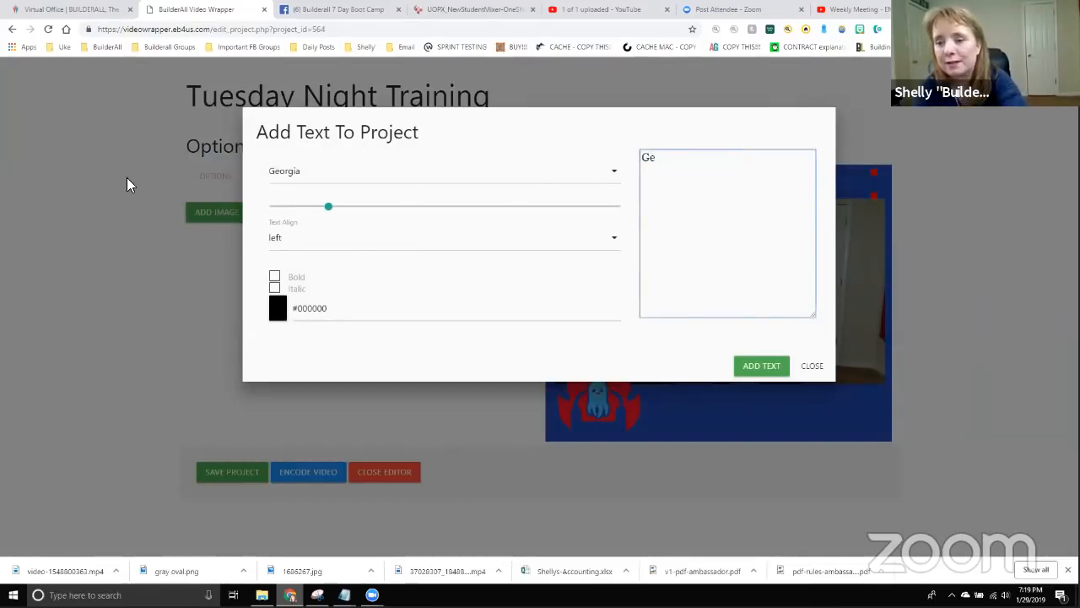
pyautogui.write('Seats are ')
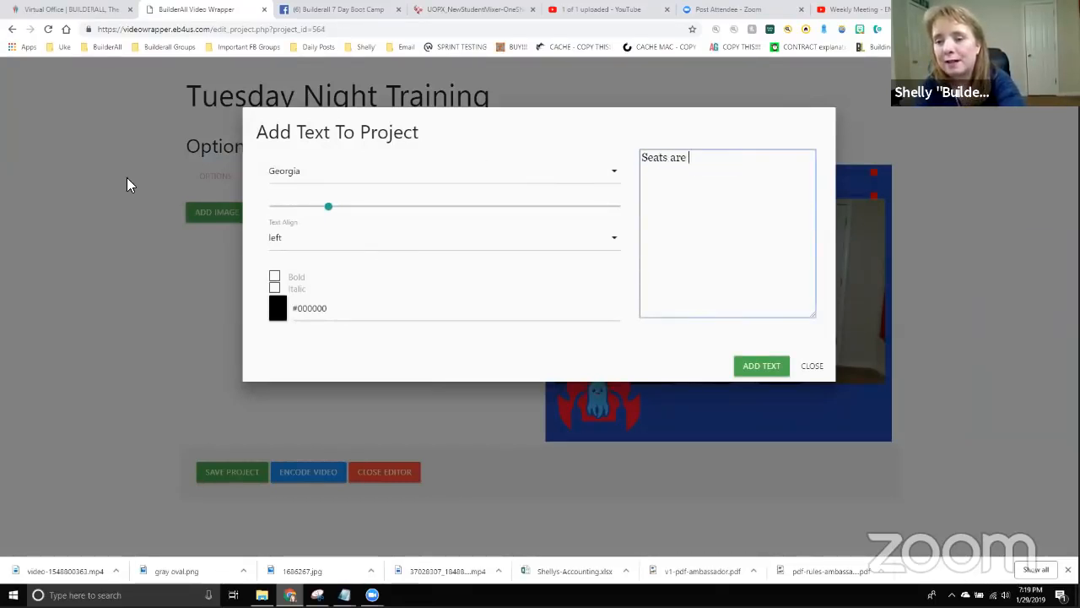
pyautogui.write('Limited!')
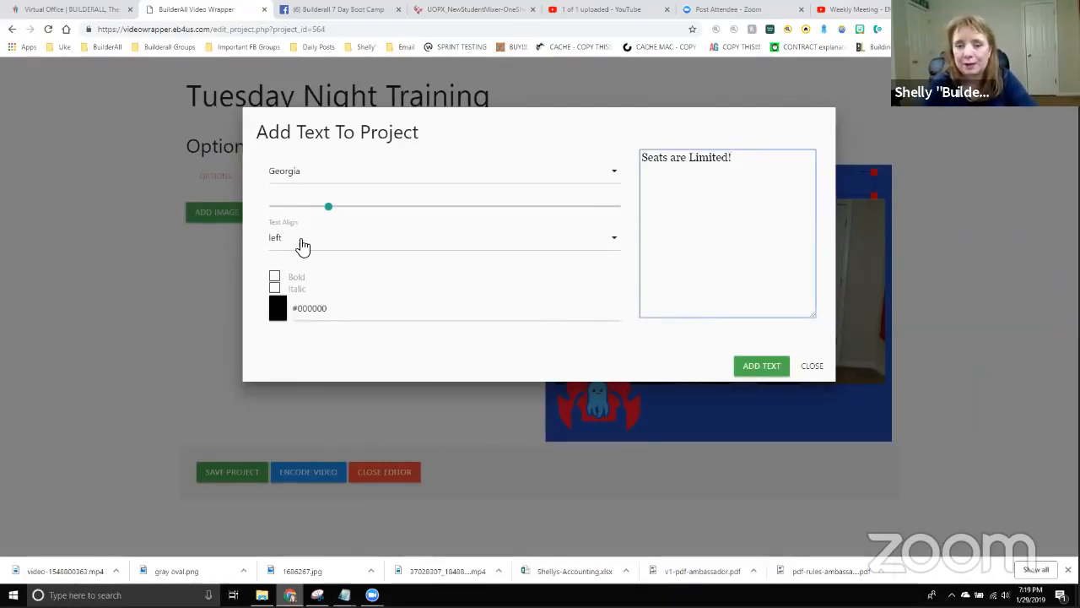
pyautogui.click(303, 246)
pyautogui.click(288, 270)
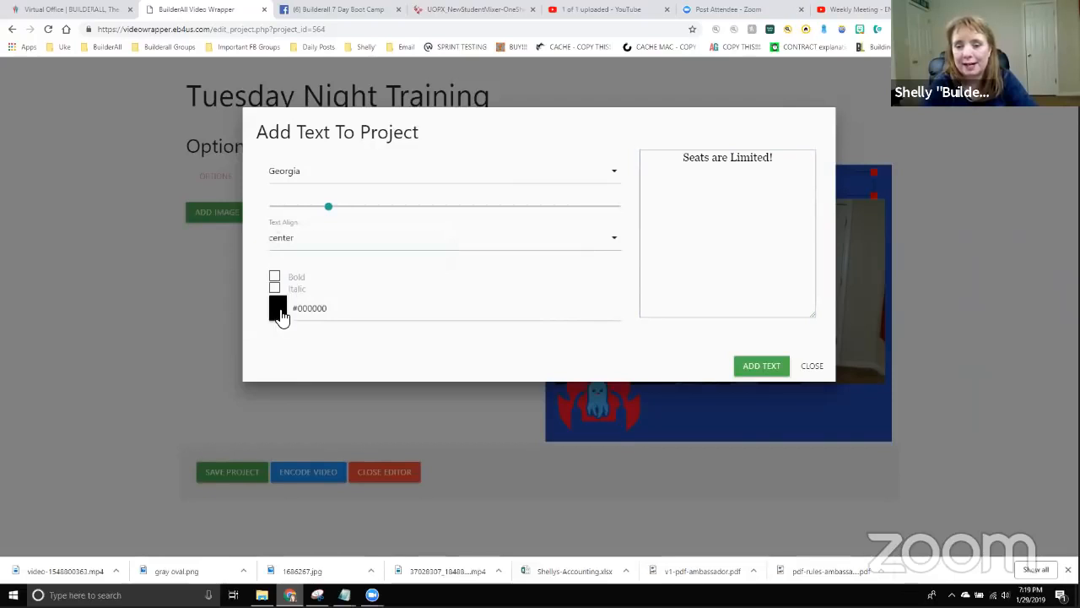
pyautogui.click(281, 314)
pyautogui.moveTo(313, 364); pyautogui.dragTo(238, 311)
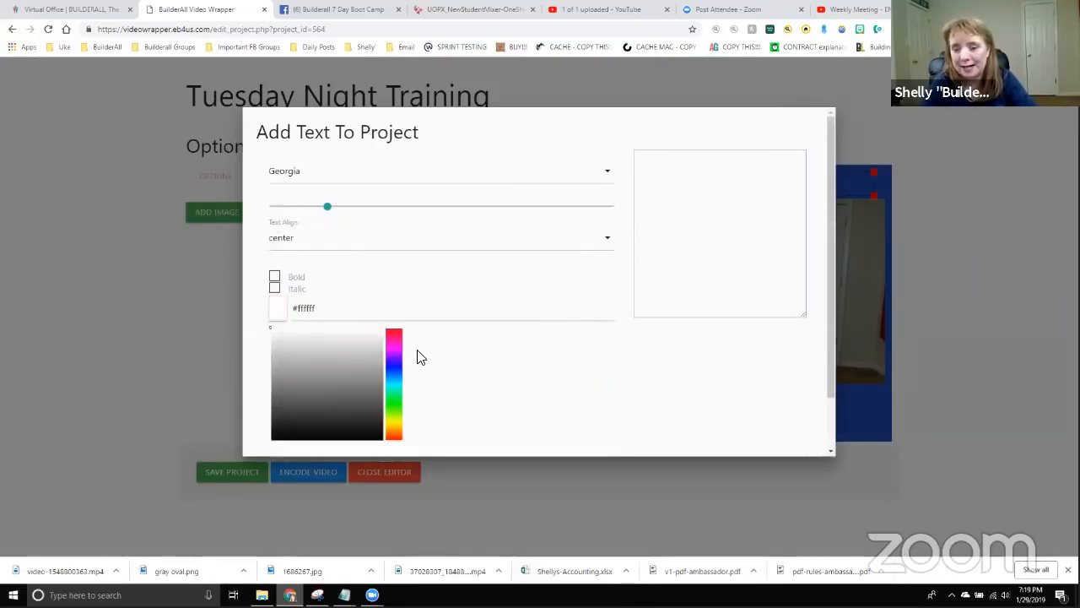
pyautogui.click(658, 387)
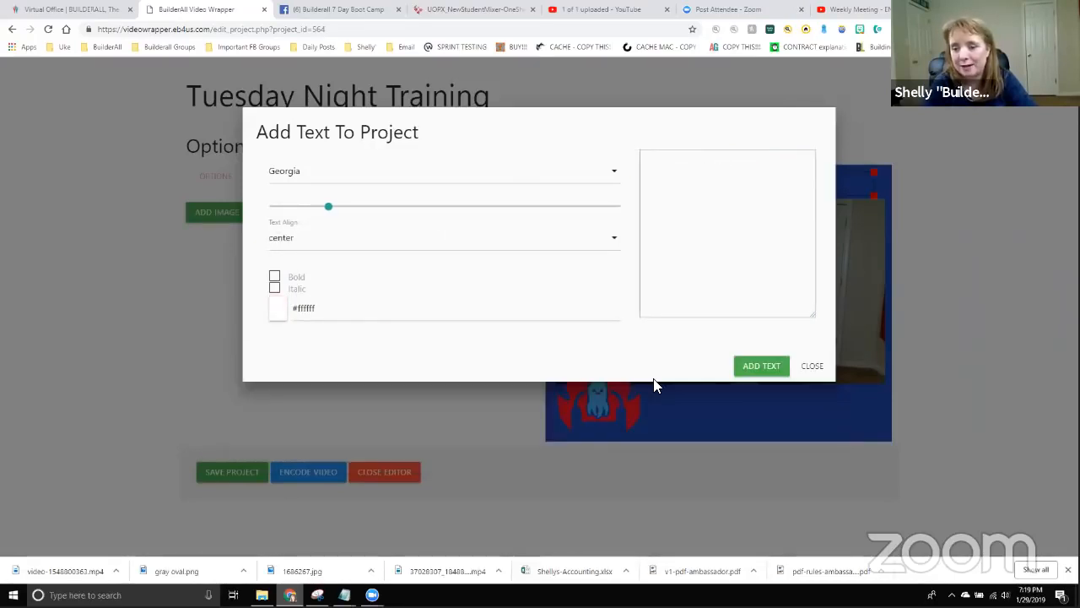
pyautogui.click(739, 365)
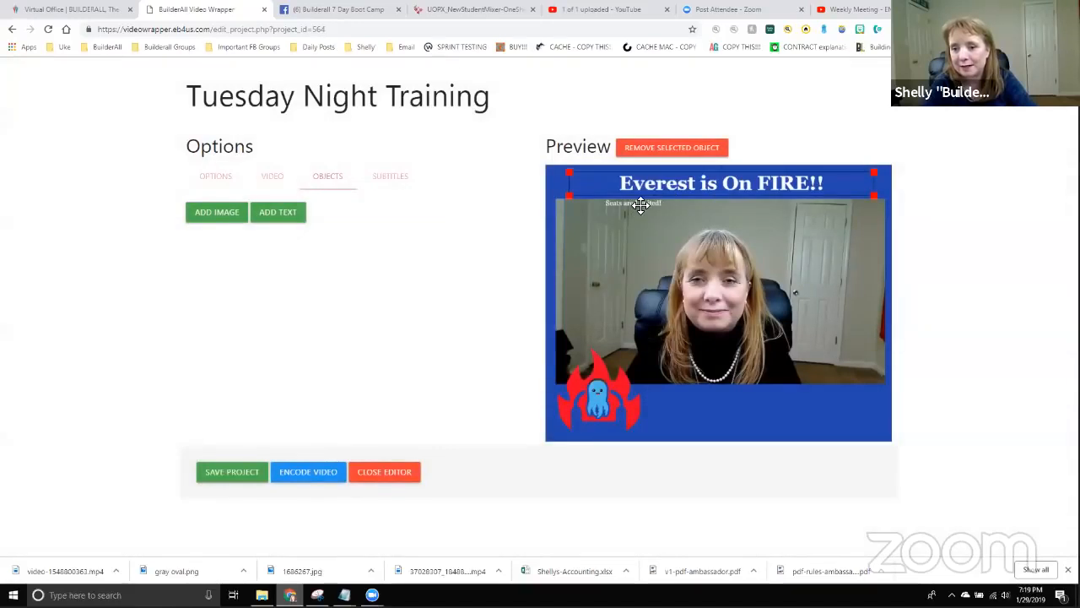
# Move 'Seats are Limited!' down into the lower blue band, nudged fully inside it.
pyautogui.moveTo(641, 204); pyautogui.dragTo(954, 359)
pyautogui.moveTo(851, 397); pyautogui.dragTo(796, 406)
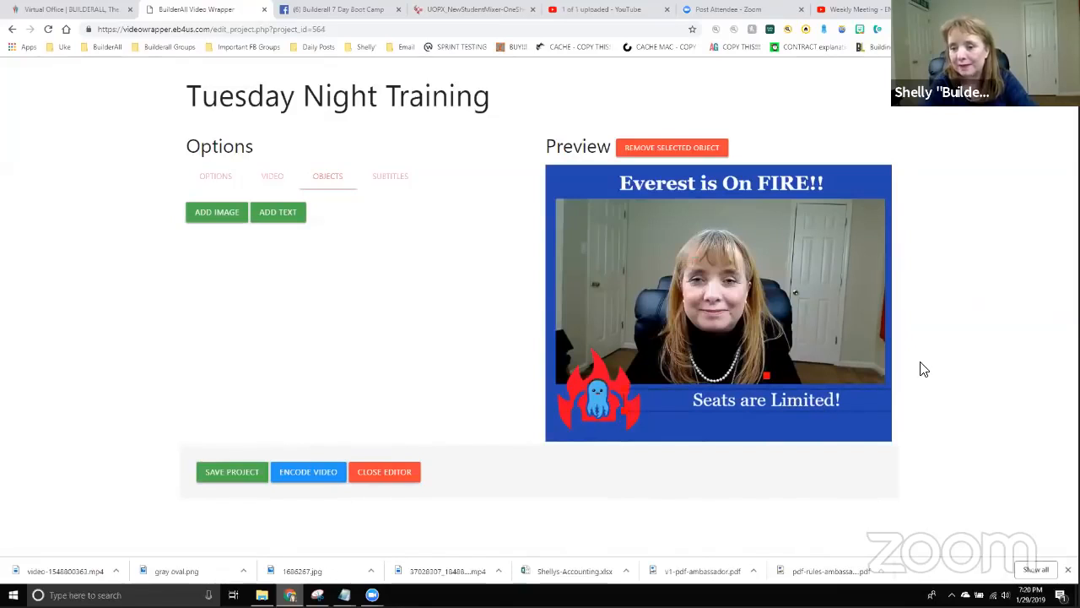
pyautogui.click(278, 223)
pyautogui.click(757, 169)
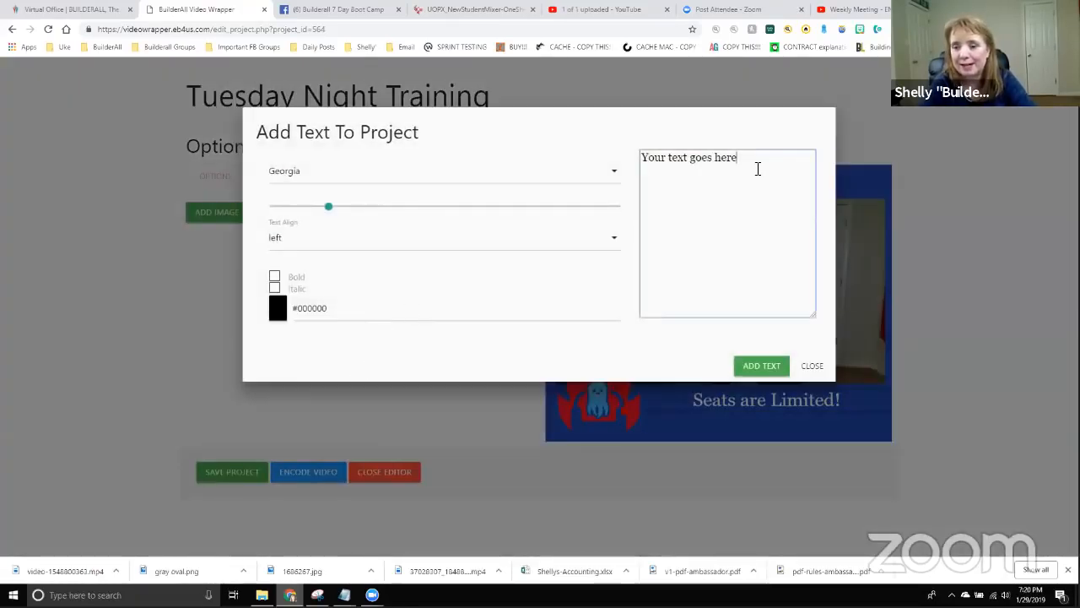
pyautogui.moveTo(758, 169); pyautogui.dragTo(3, 229)
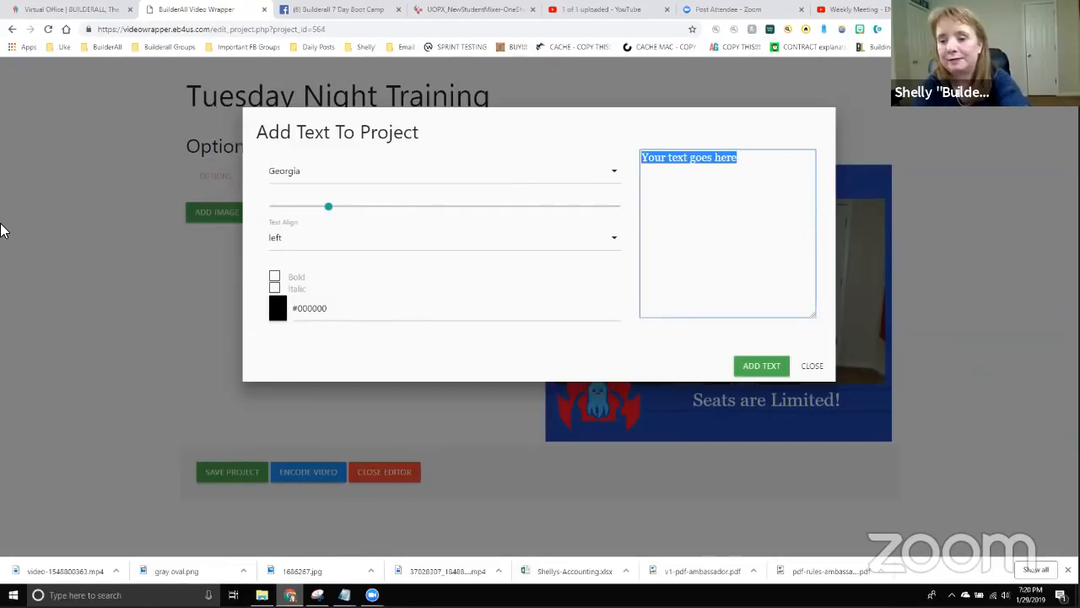
pyautogui.write('www.evere')
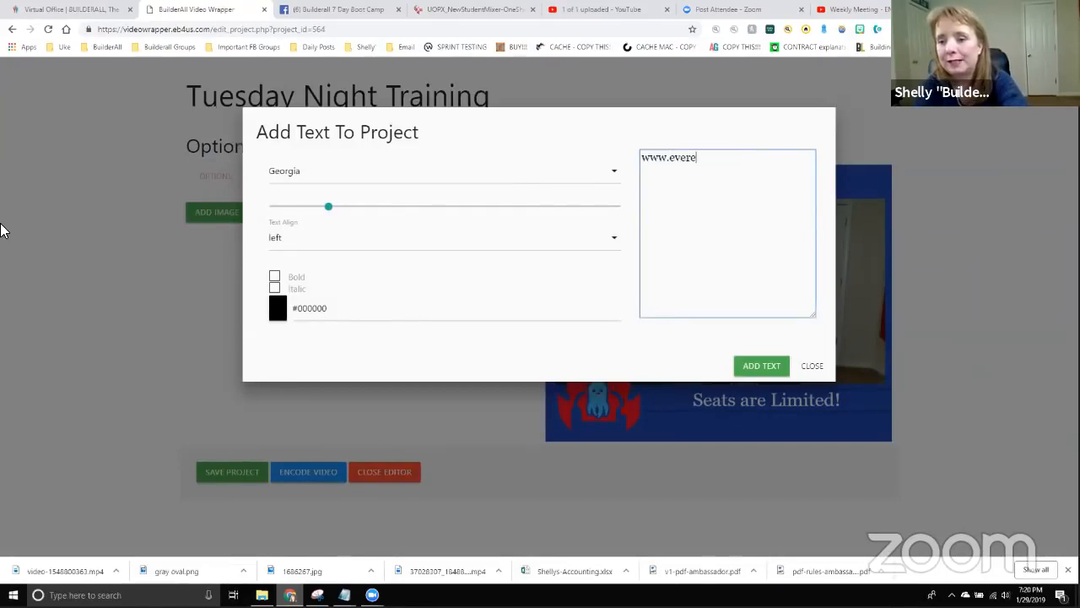
pyautogui.write('stuk.com')
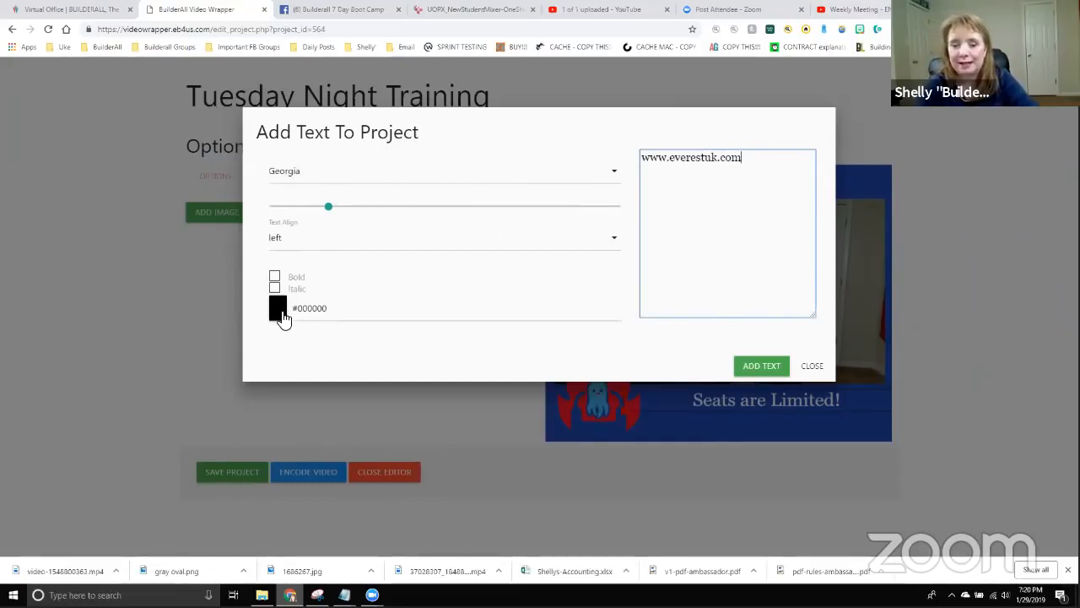
pyautogui.click(280, 311)
pyautogui.moveTo(284, 347); pyautogui.dragTo(244, 294)
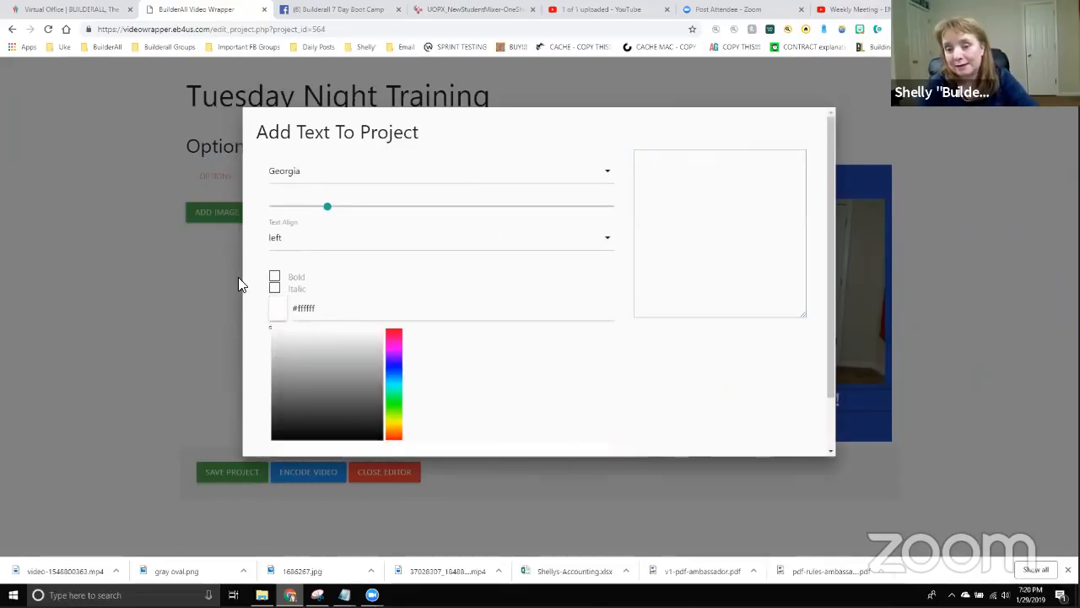
pyautogui.click(762, 403)
pyautogui.click(760, 364)
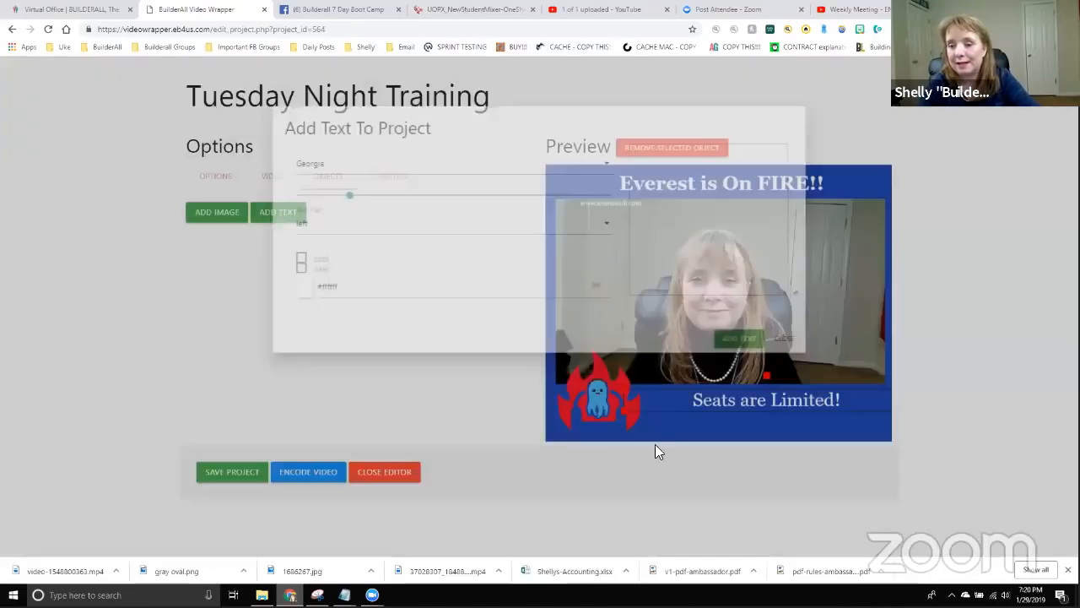
pyautogui.click(614, 237)
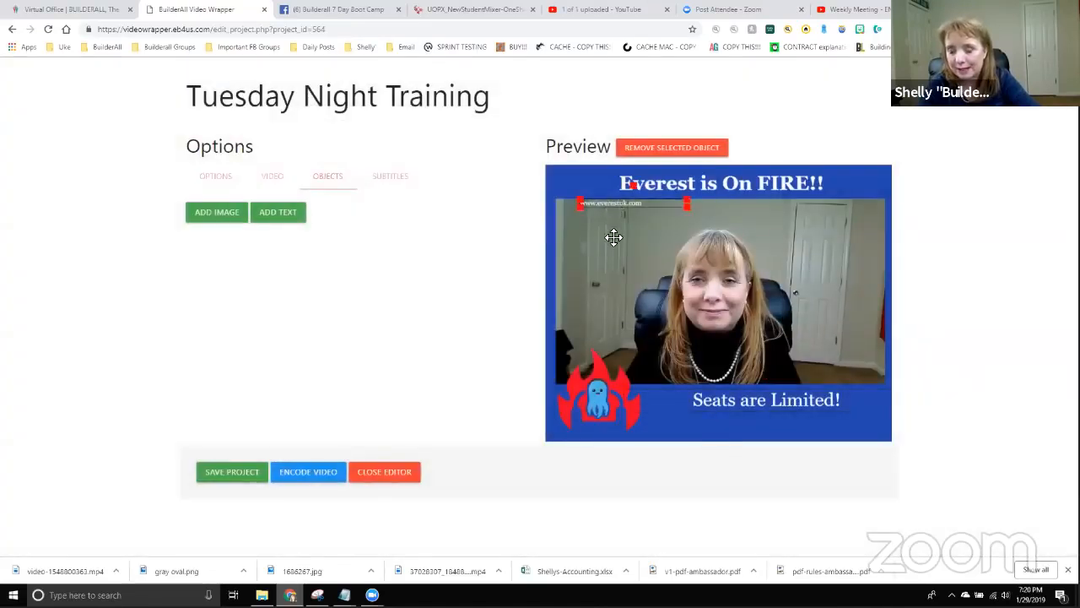
pyautogui.moveTo(614, 238); pyautogui.dragTo(764, 426)
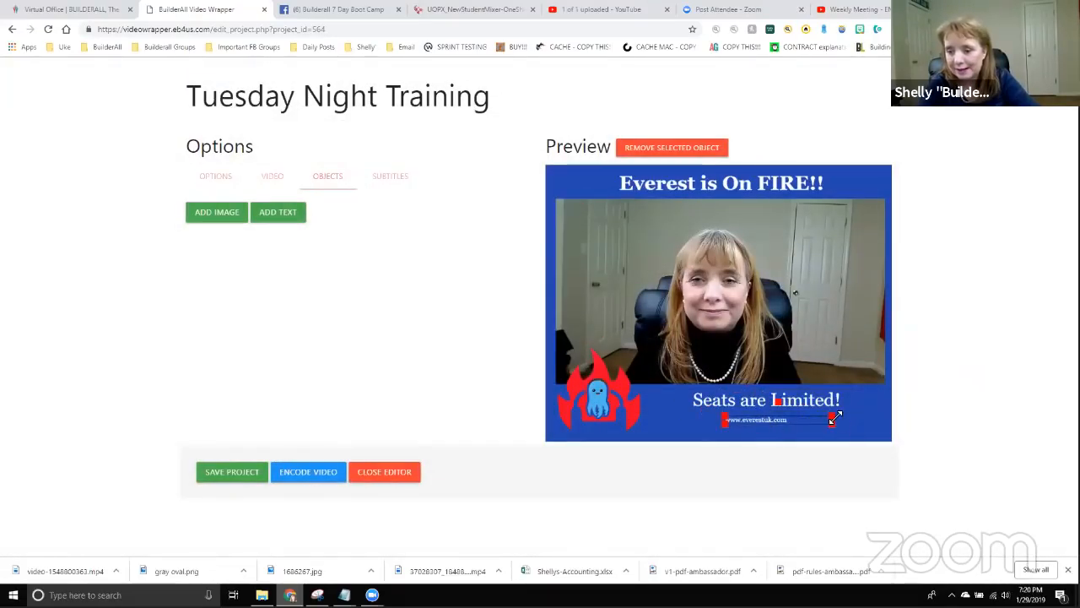
pyautogui.moveTo(835, 417); pyautogui.dragTo(893, 397)
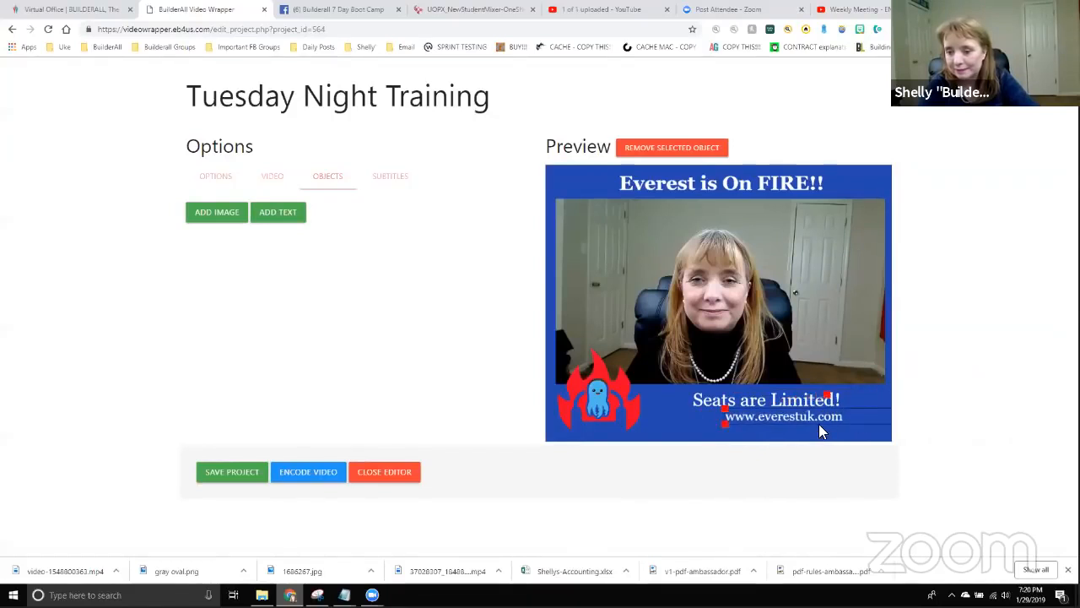
pyautogui.moveTo(823, 422); pyautogui.dragTo(755, 420)
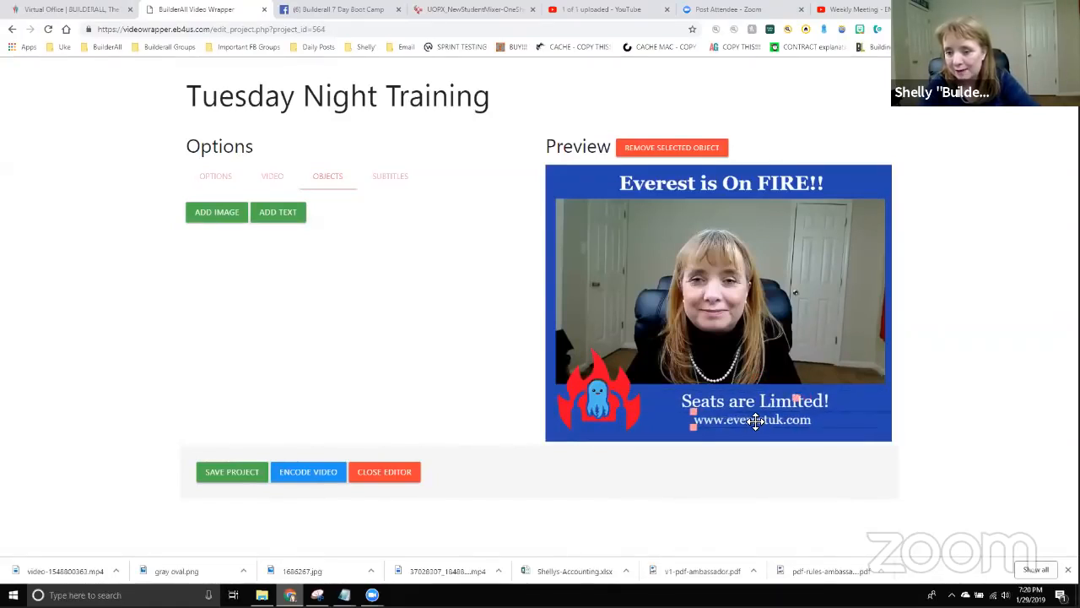
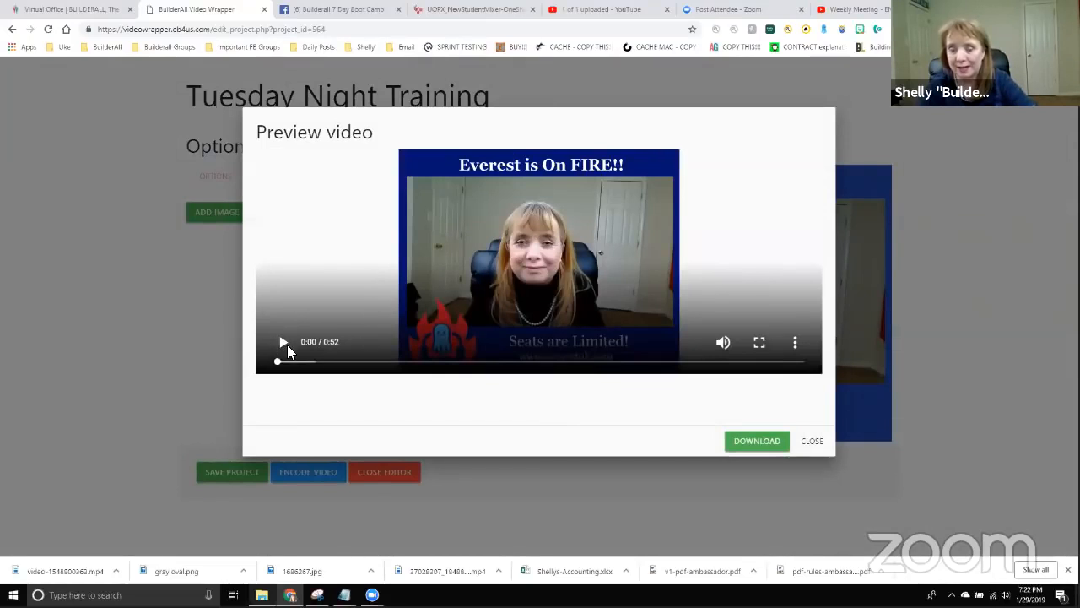
# Play and pause the finished video's preview, then download it as Video.mp4.
pyautogui.click(282, 343)
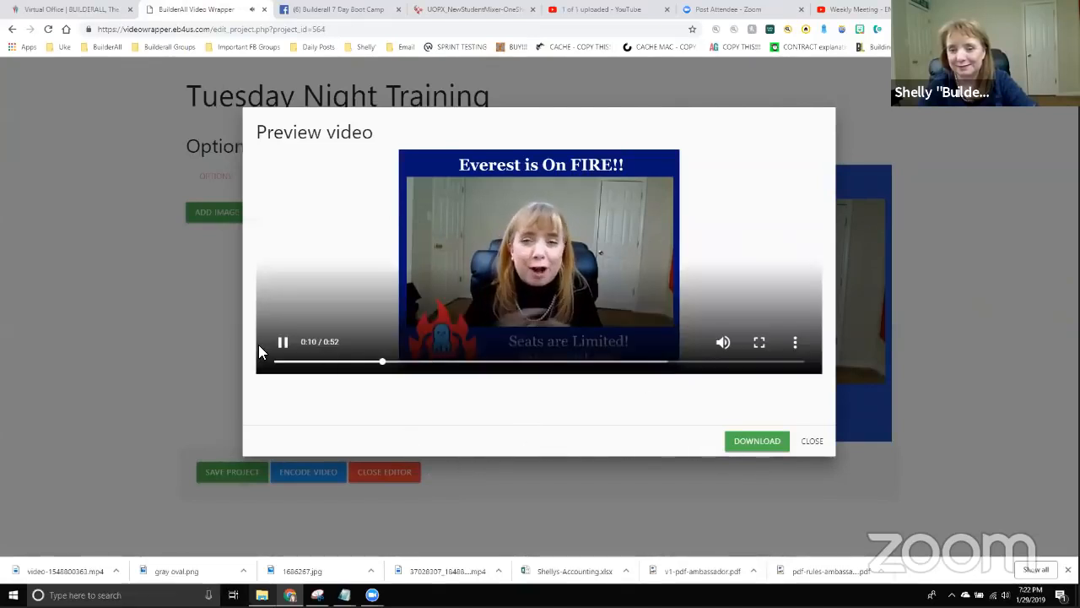
pyautogui.click(281, 344)
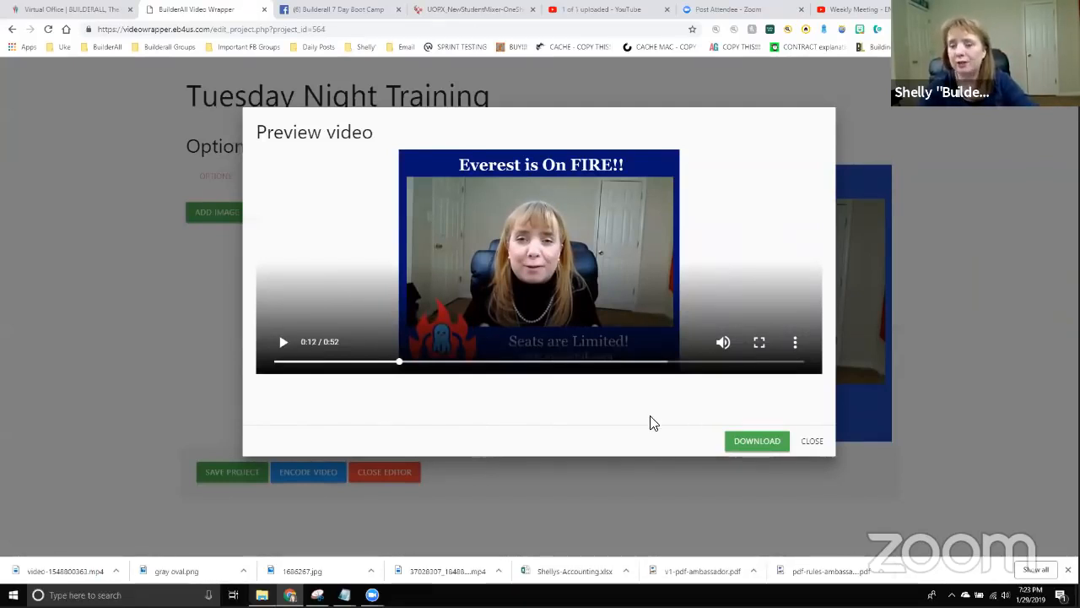
pyautogui.click(765, 445)
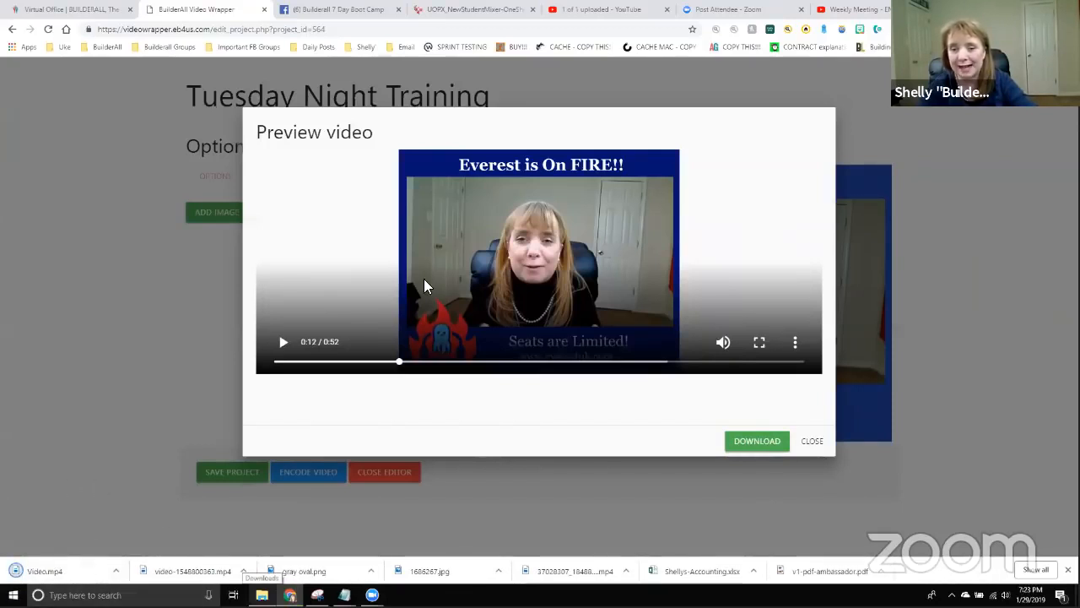
# Play Video.mp4 in Windows Media Player, set as the default for .mp4 files, then close it.
pyautogui.click(919, 218)
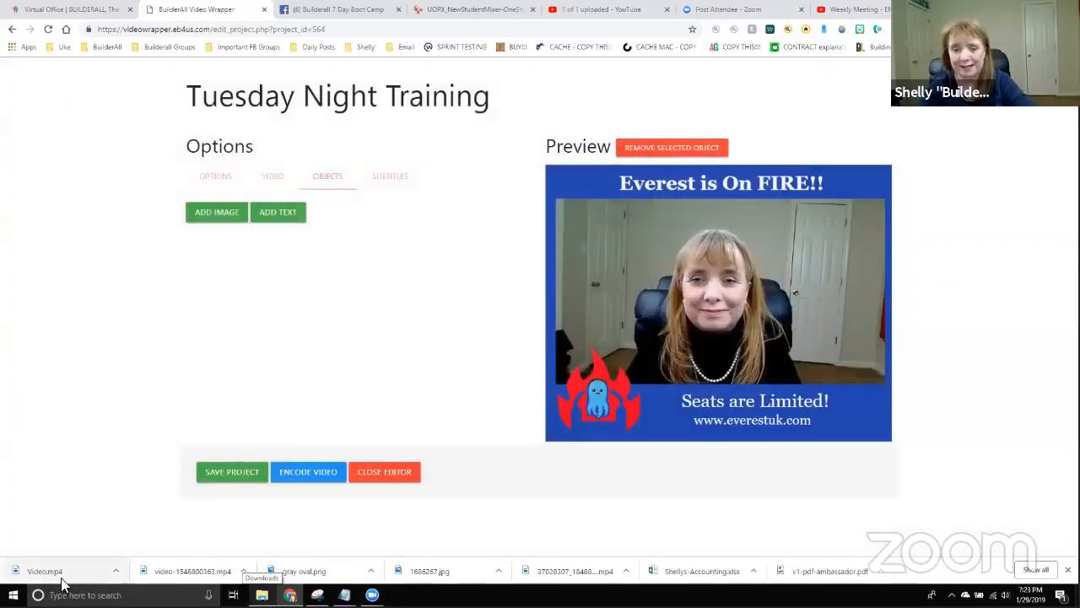
pyautogui.click(44, 576)
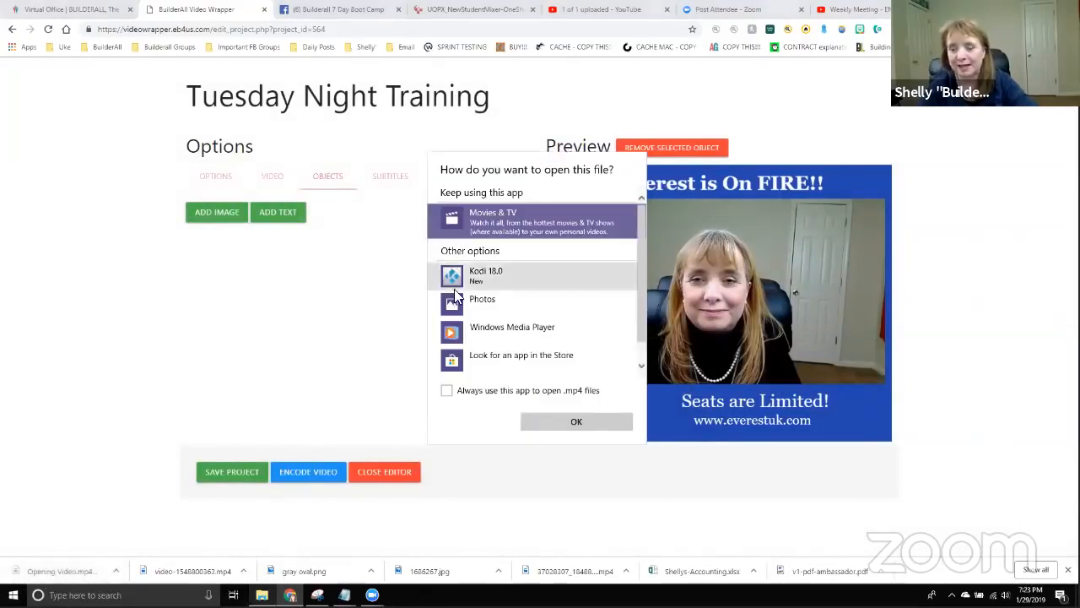
pyautogui.click(479, 339)
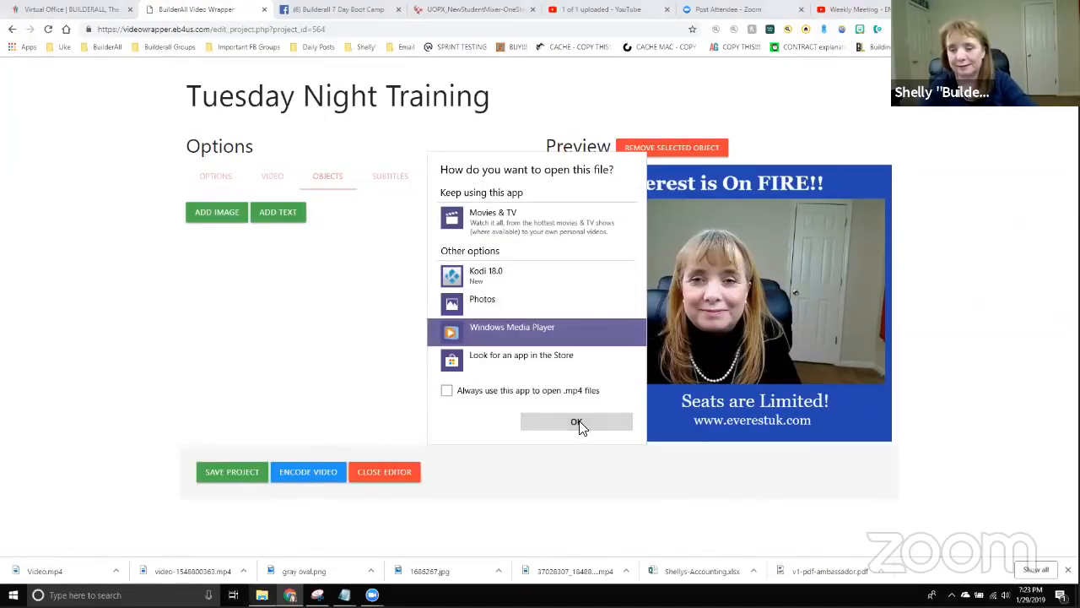
pyautogui.click(447, 390)
pyautogui.click(527, 422)
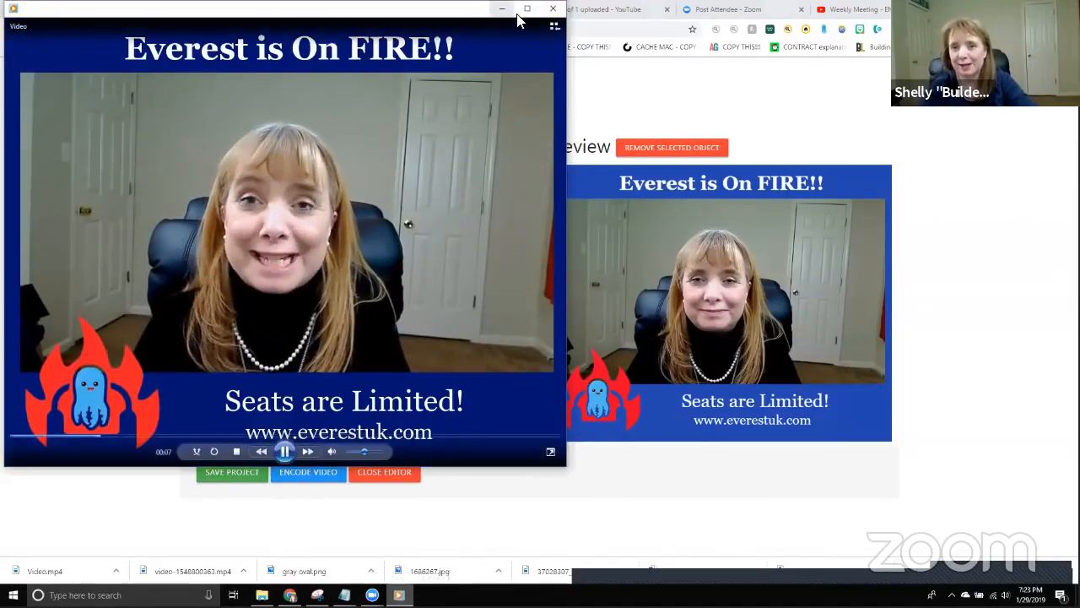
pyautogui.click(554, 9)
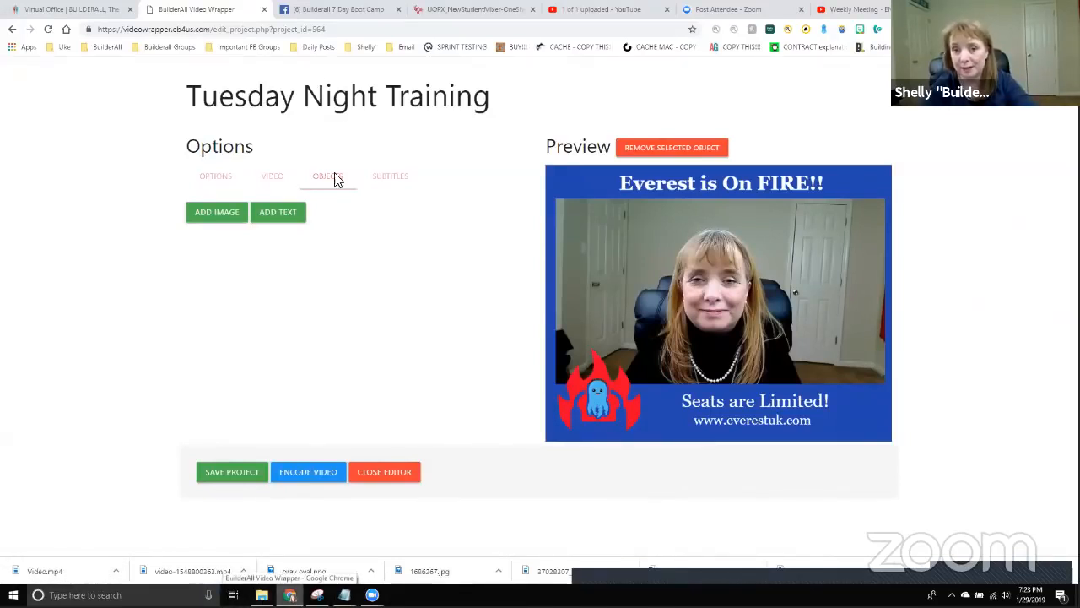
# In the Builderall 7 Day Boot Camp group, start a post reading 'Have you gotten your tickets for Everest'.
pyautogui.click(355, 10)
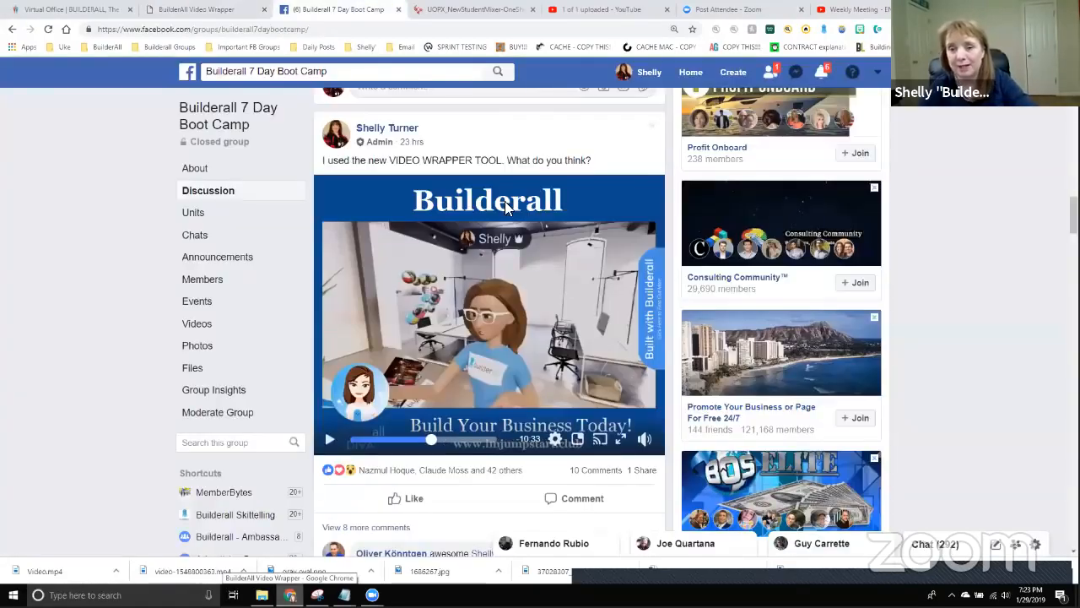
pyautogui.scroll(5, 458, 292)
pyautogui.scroll(10, 550, 294)
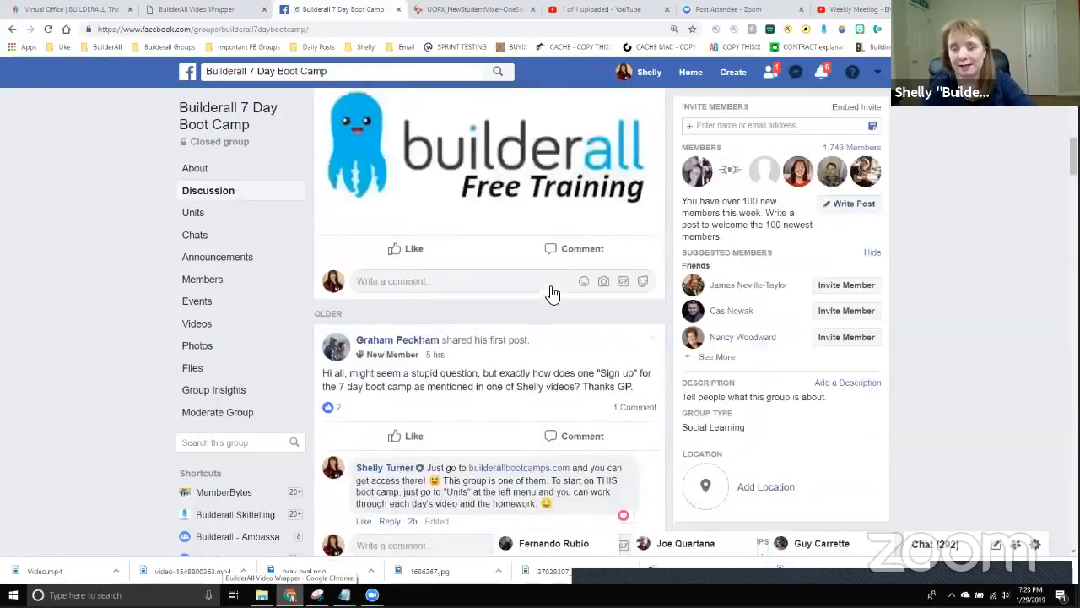
pyautogui.scroll(3, 588, 298)
pyautogui.click(424, 419)
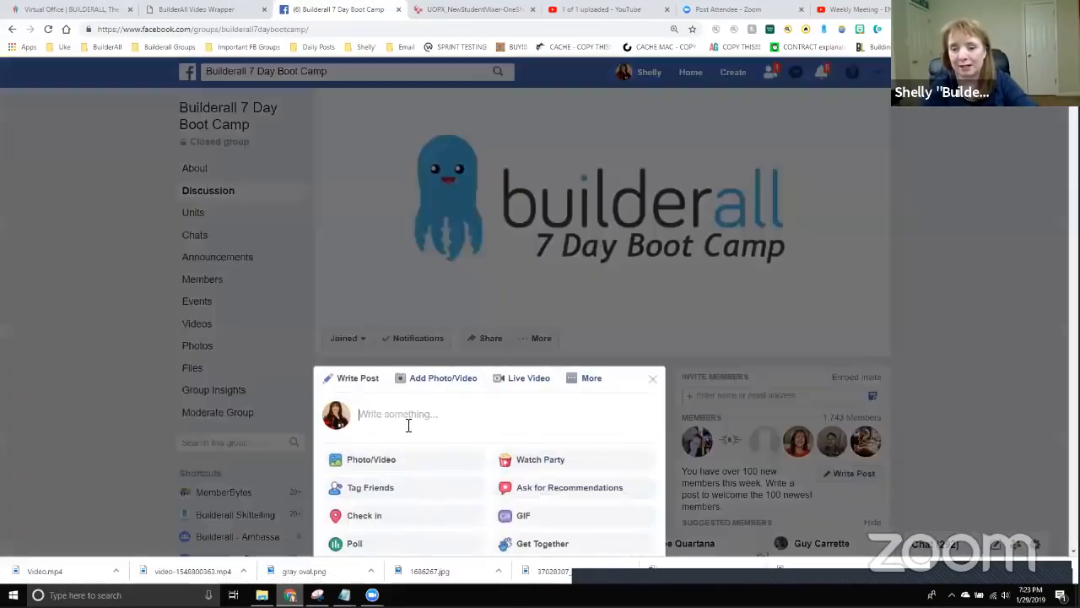
pyautogui.write('Hav')
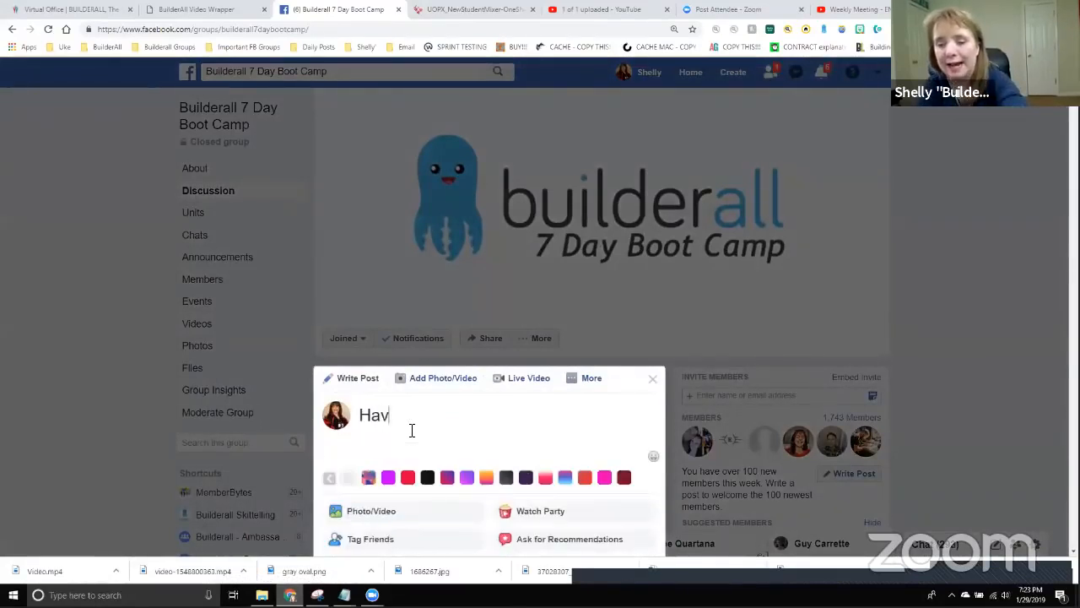
pyautogui.write('e you gotten yo')
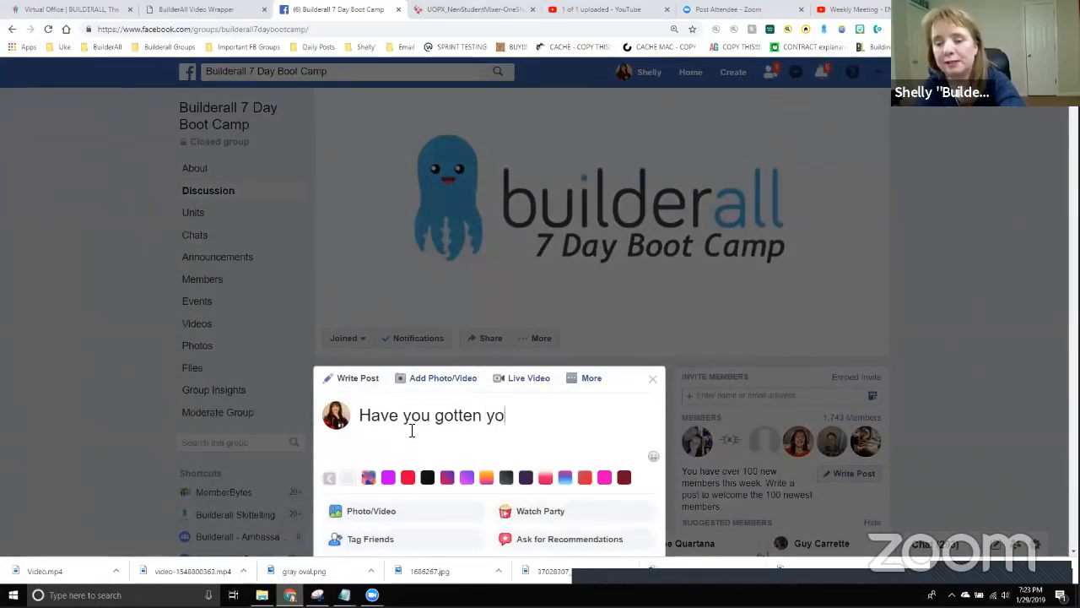
pyautogui.write('ur tickets for Everest yet??')
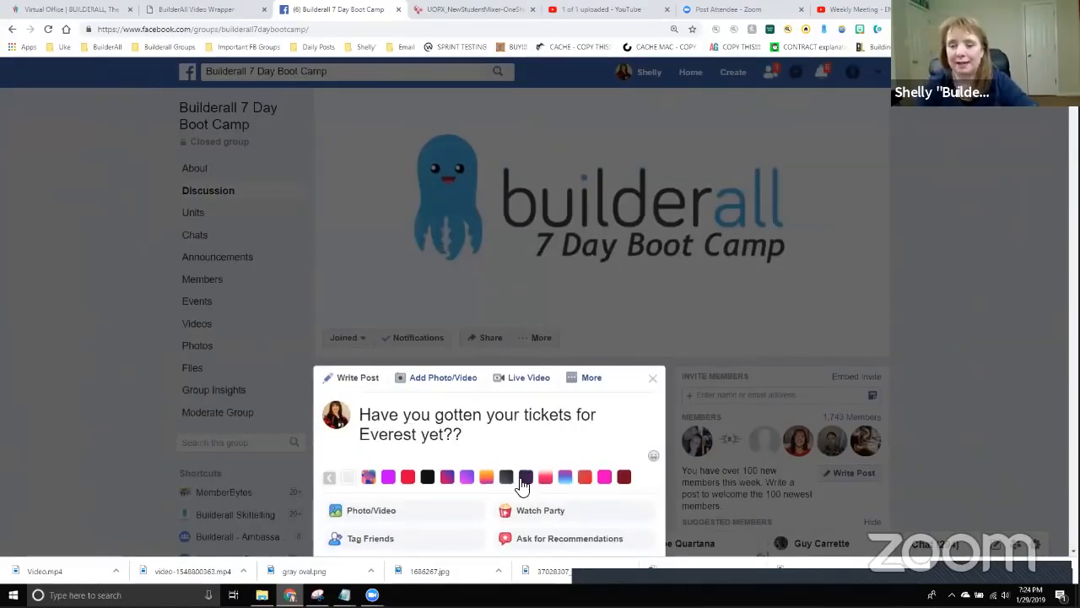
# Attach Video.mp4 from the D: drive's Downloads folder to the post.
pyautogui.click(347, 460)
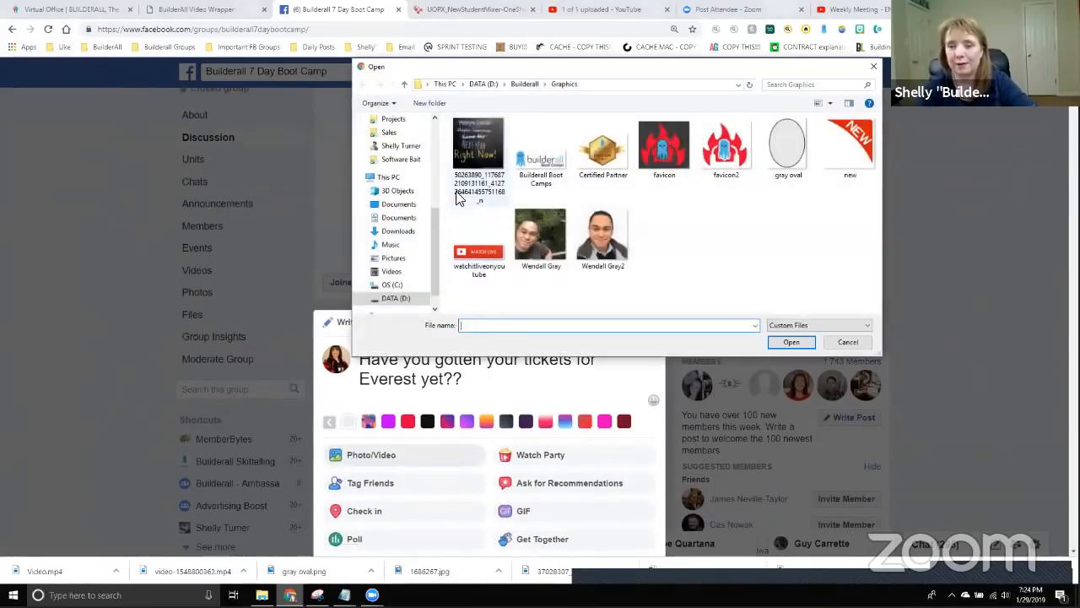
pyautogui.click(392, 304)
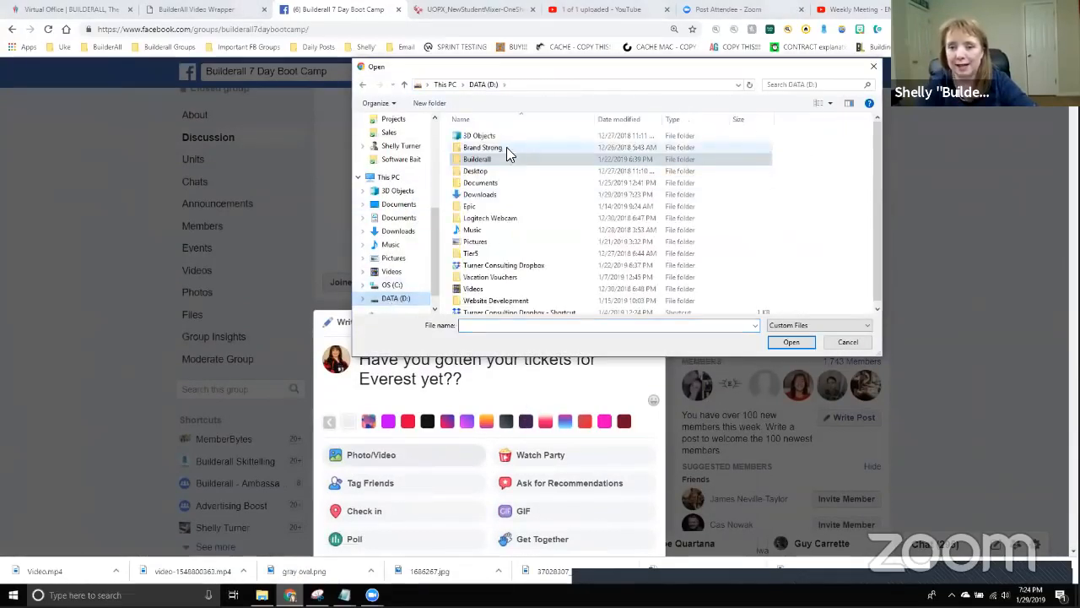
pyautogui.doubleClick(488, 195)
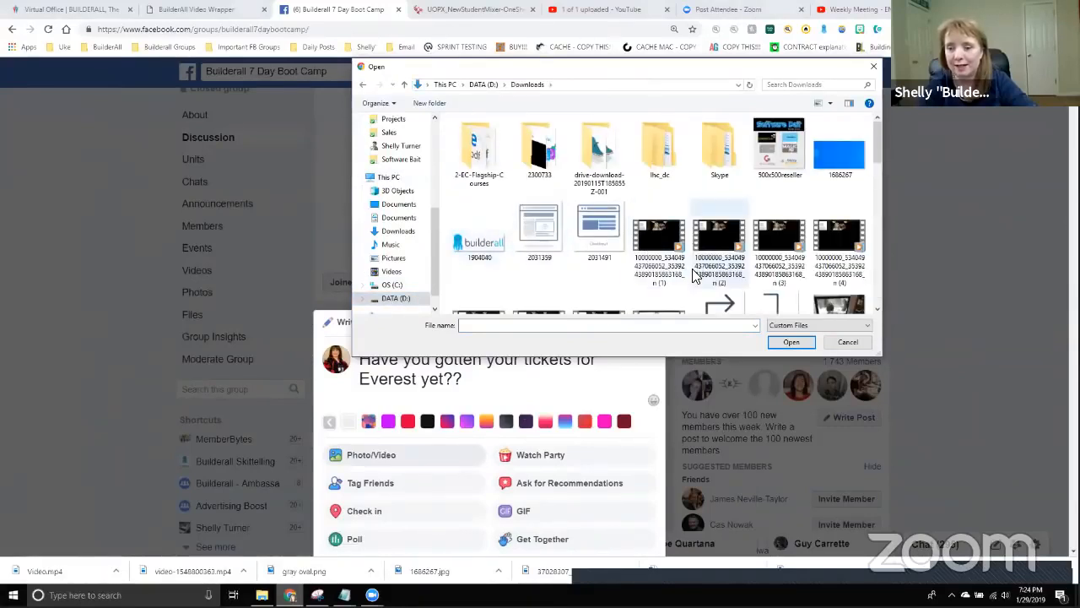
pyautogui.scroll(-10, 694, 279)
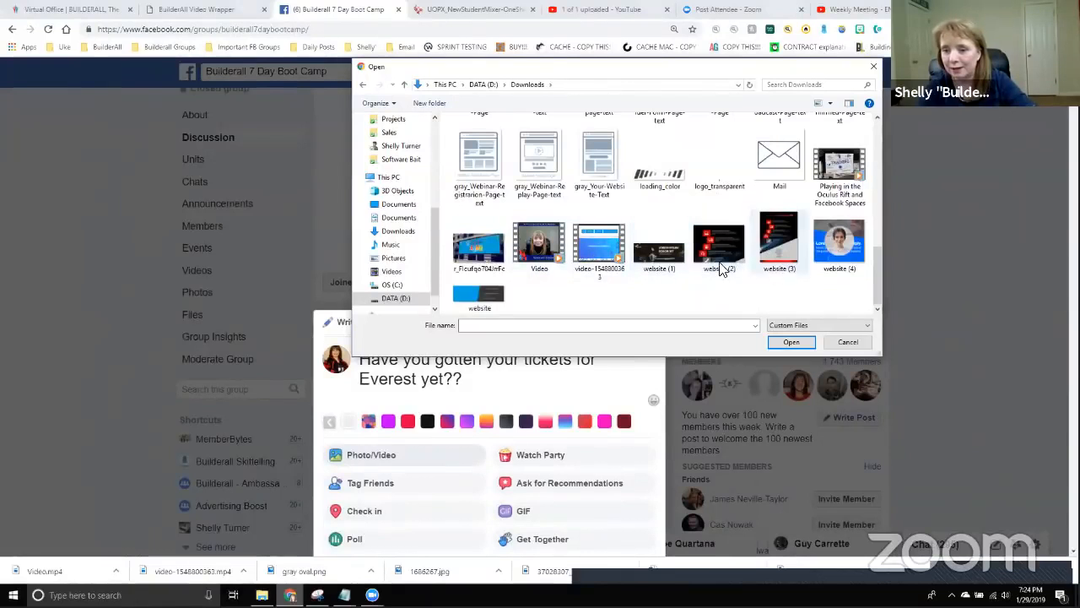
pyautogui.doubleClick(539, 246)
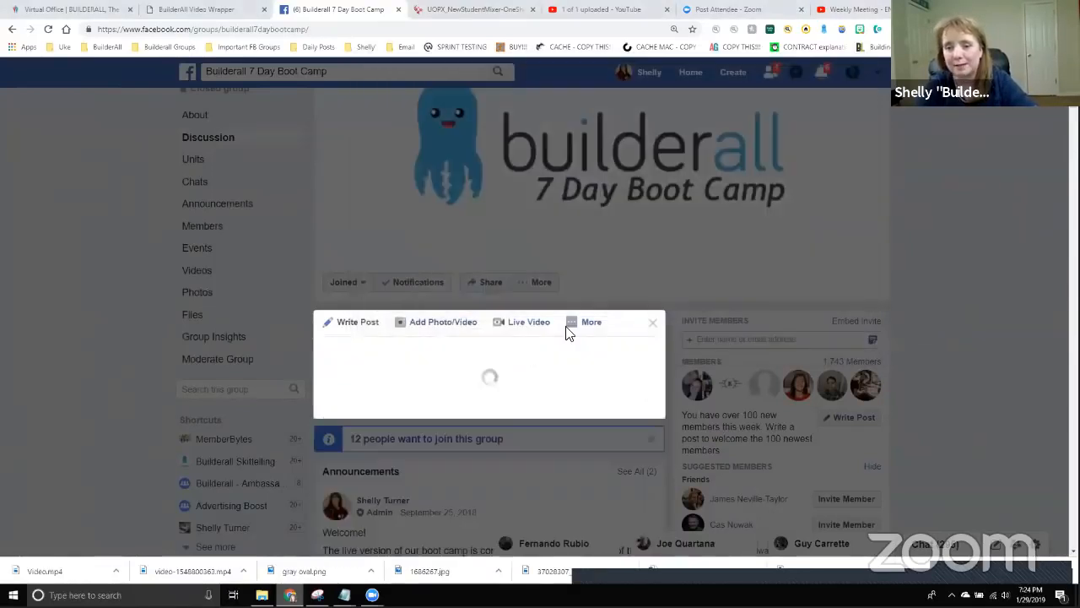
pyautogui.click(570, 324)
# Publish the post and dismiss the video processing notice.
pyautogui.scroll(-2, 596, 422)
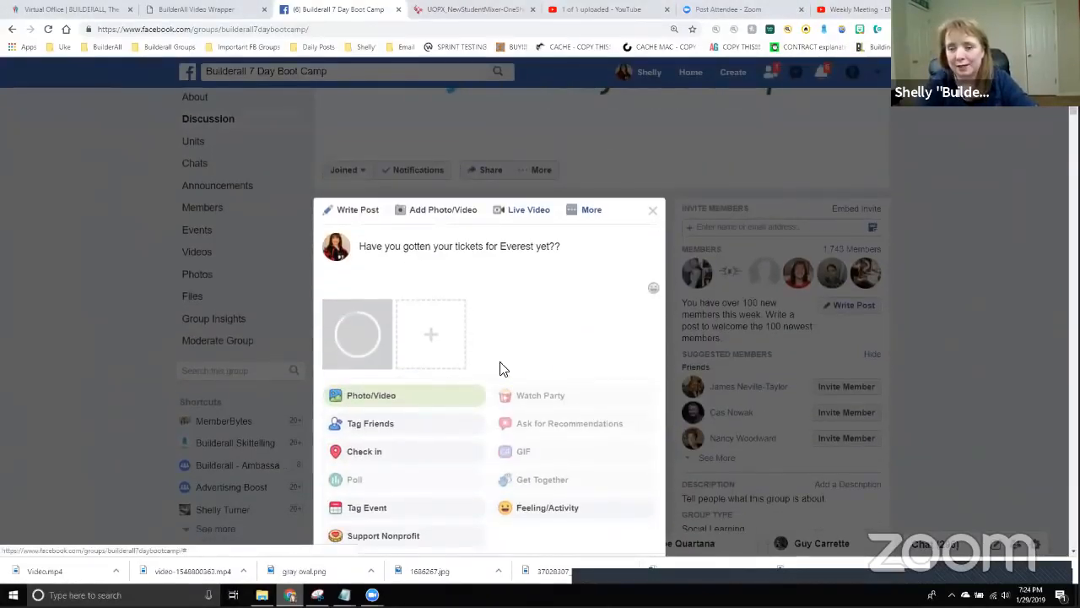
pyautogui.scroll(-1, 613, 398)
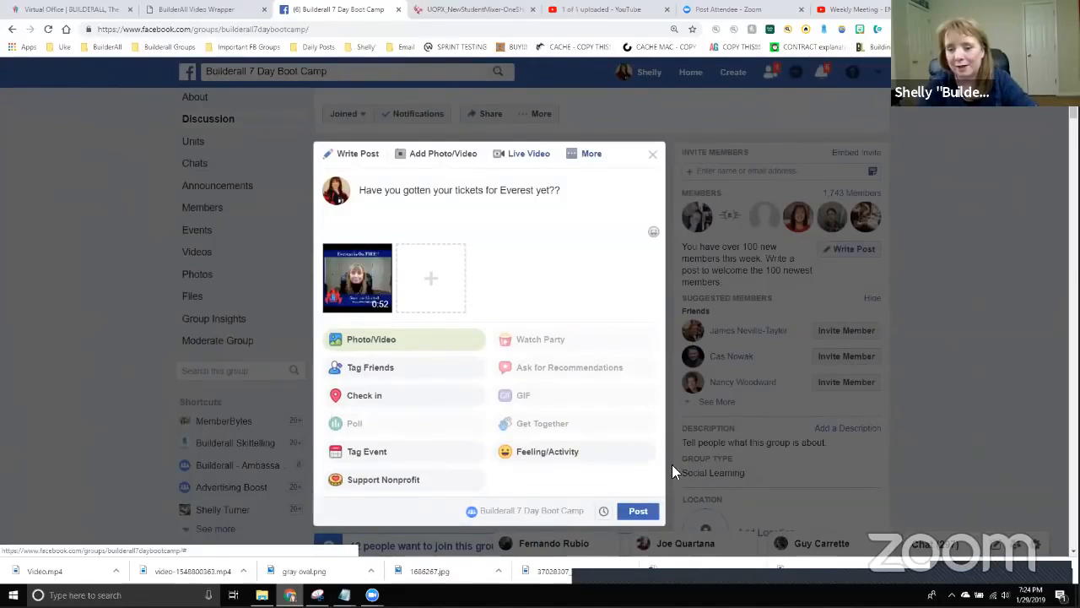
pyautogui.click(645, 512)
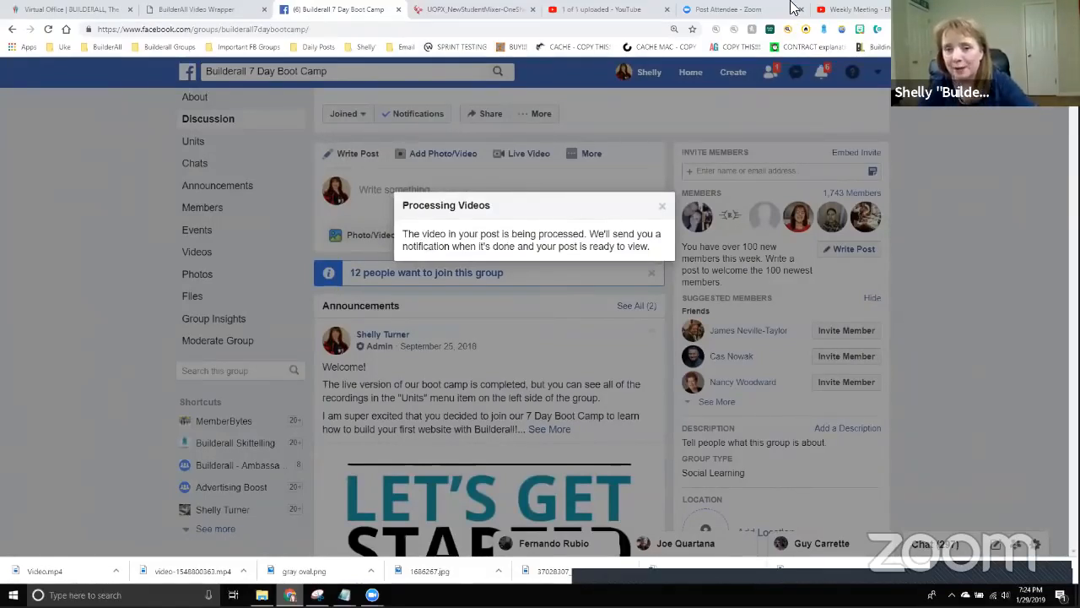
pyautogui.click(660, 209)
pyautogui.scroll(-4, 511, 333)
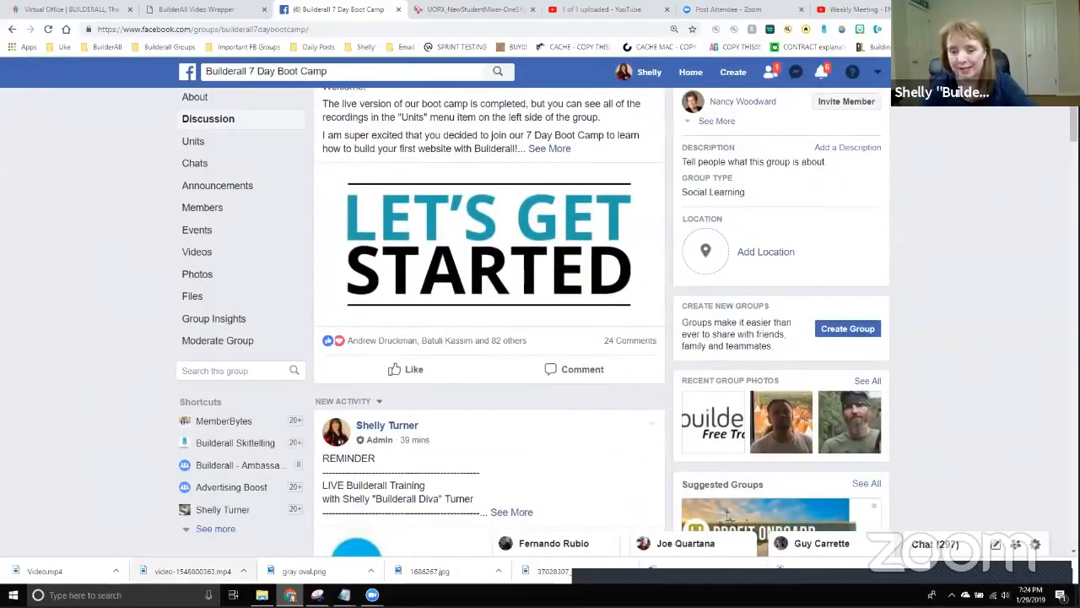
# Close the Tuesday Night Training editor and add a new project named Instruction Video.
pyautogui.click(217, 11)
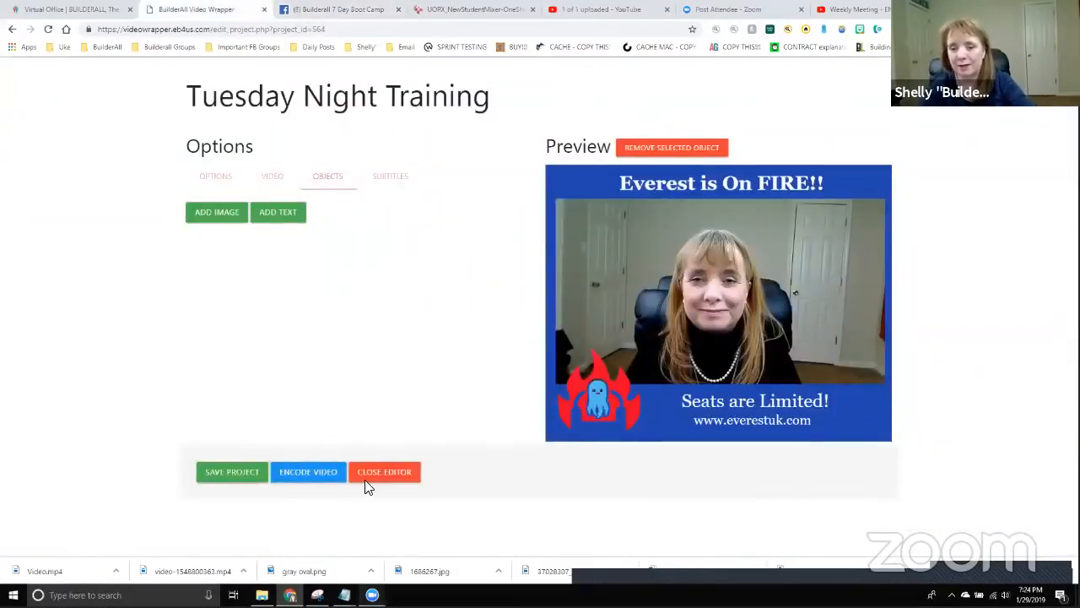
pyautogui.click(387, 472)
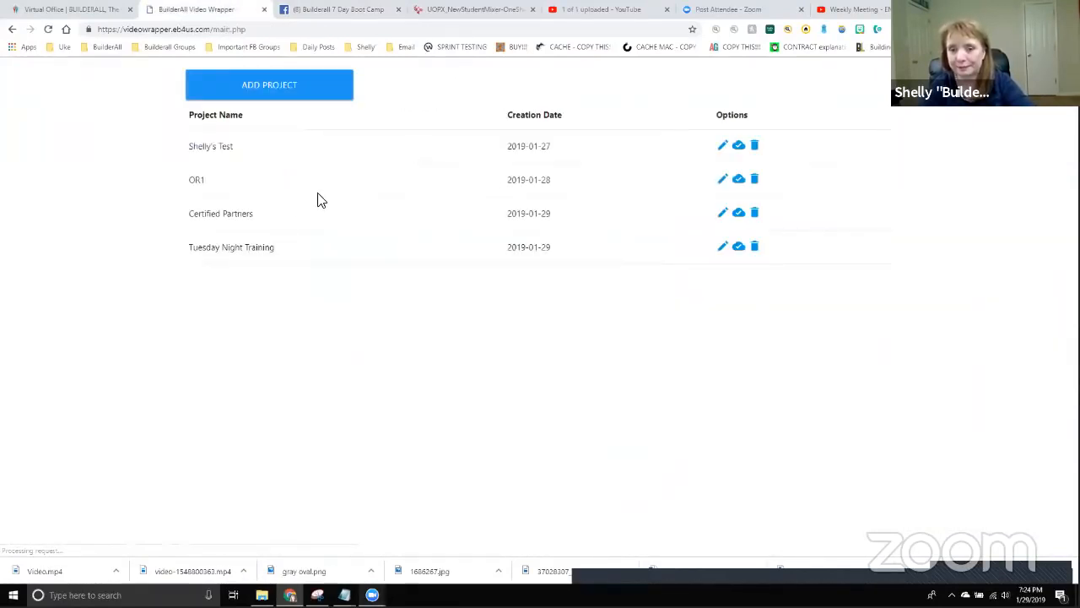
pyautogui.click(265, 89)
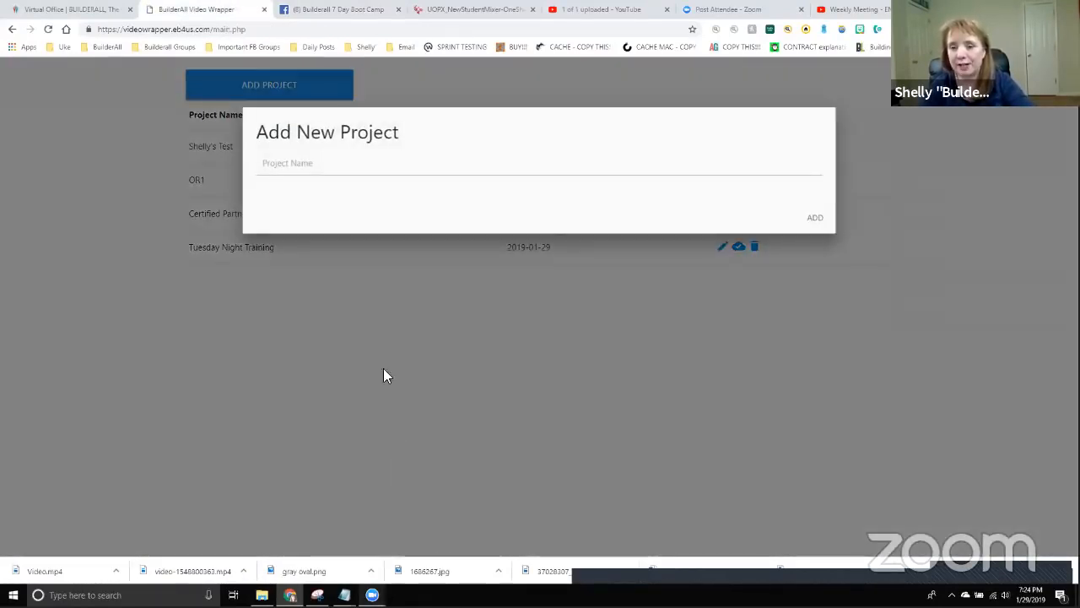
pyautogui.click(290, 163)
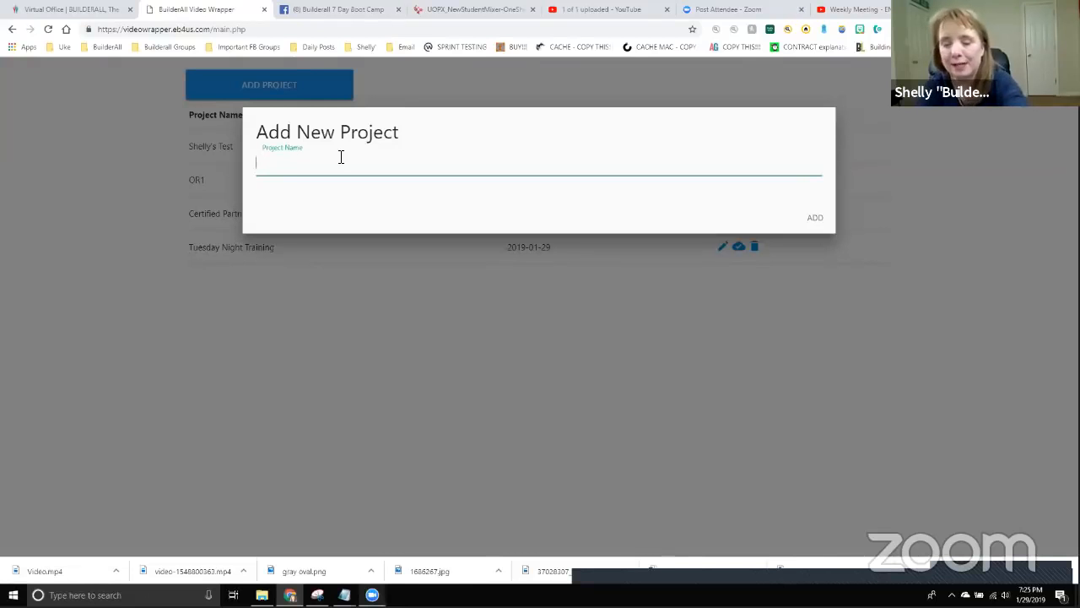
pyautogui.write('Instyruction Video')
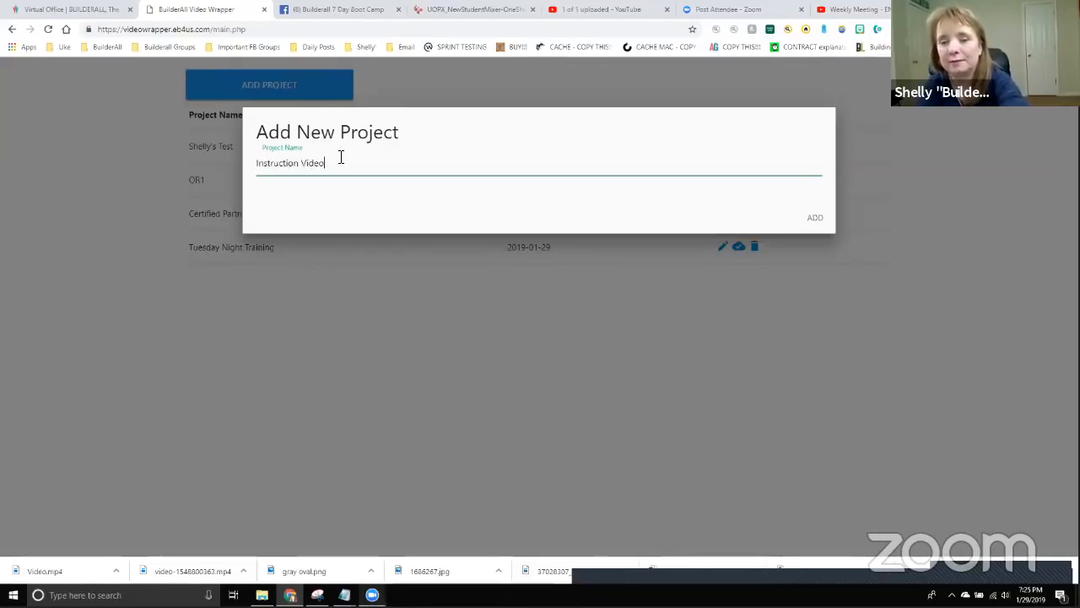
pyautogui.click(812, 218)
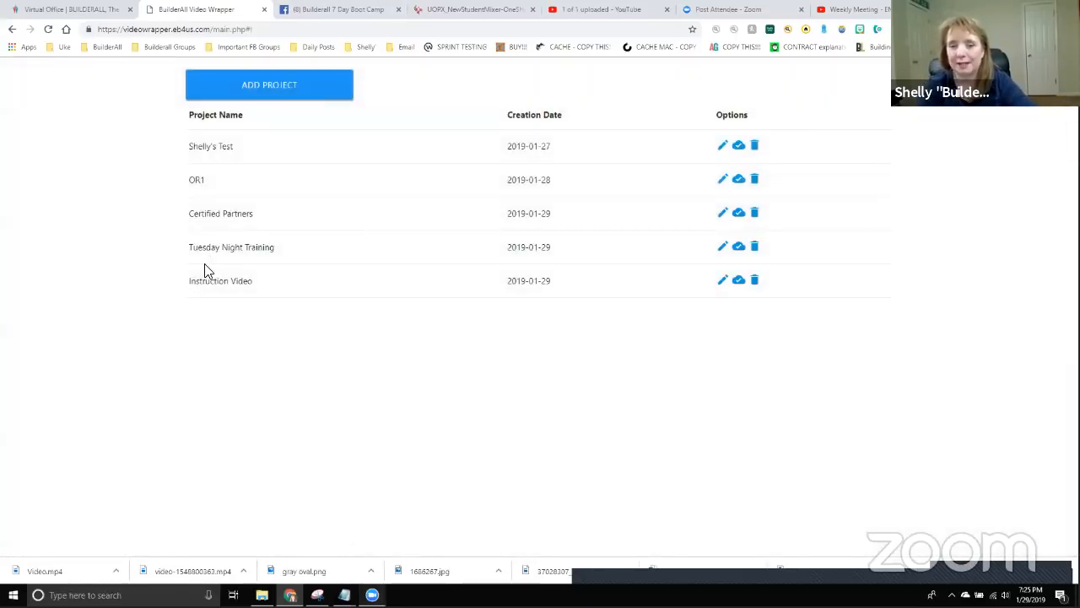
# Set the Instruction Video project's height to 800.
pyautogui.click(723, 280)
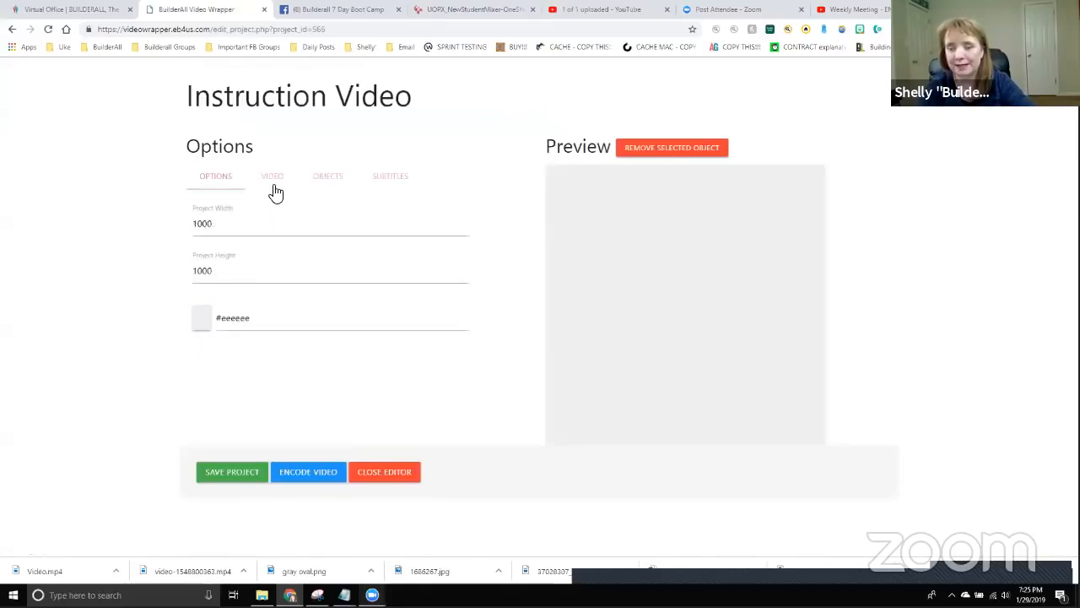
pyautogui.doubleClick(230, 270)
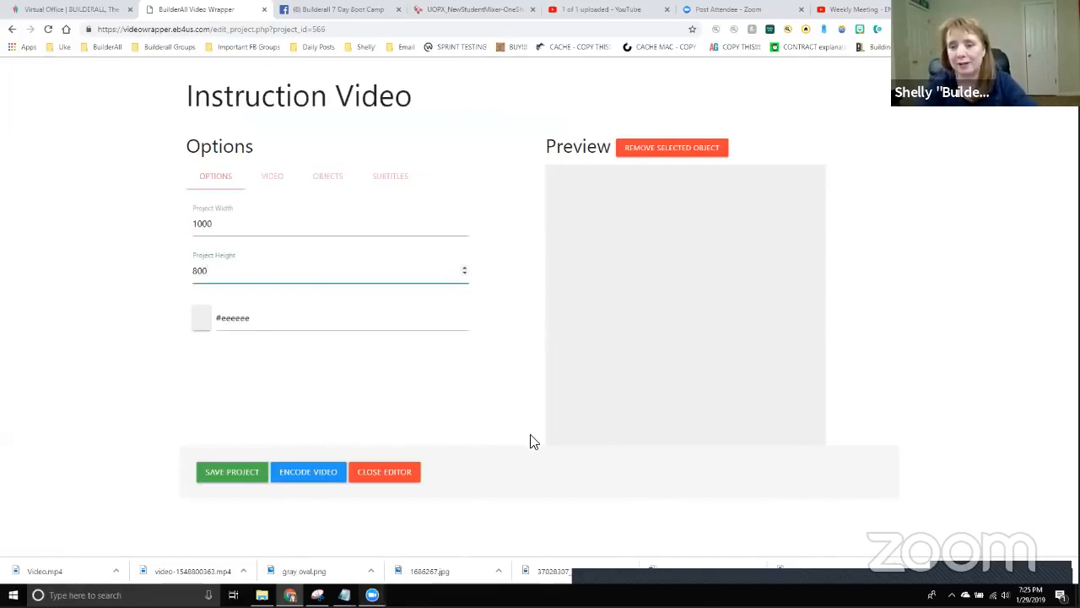
pyautogui.write('800')
pyautogui.click(627, 391)
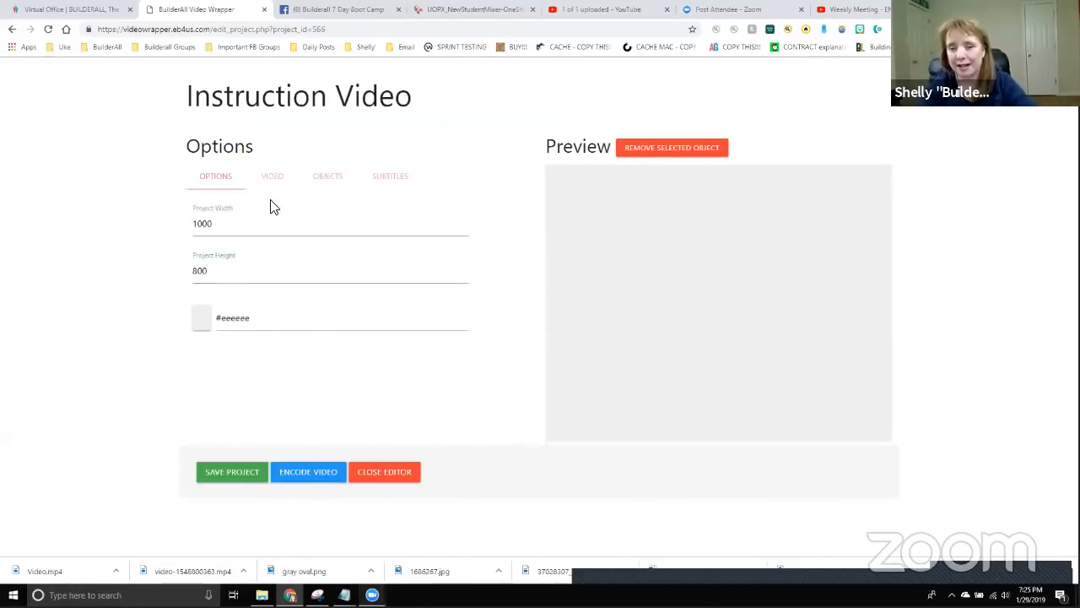
# Load the Registering for the Boot Camp screencast from the Screencast-O-Matic folder as the project video.
pyautogui.click(273, 179)
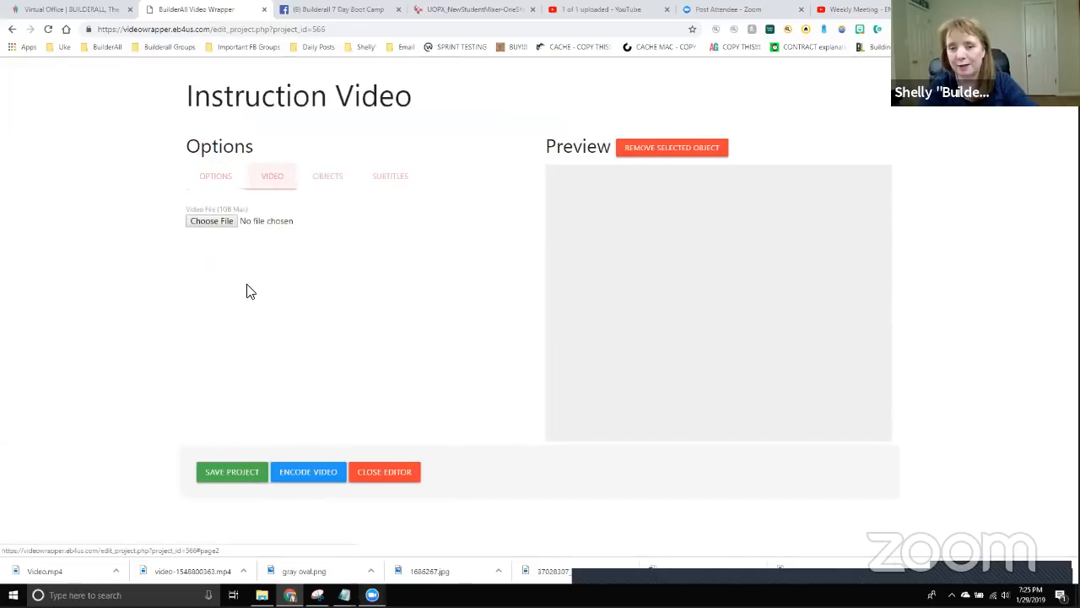
pyautogui.click(213, 223)
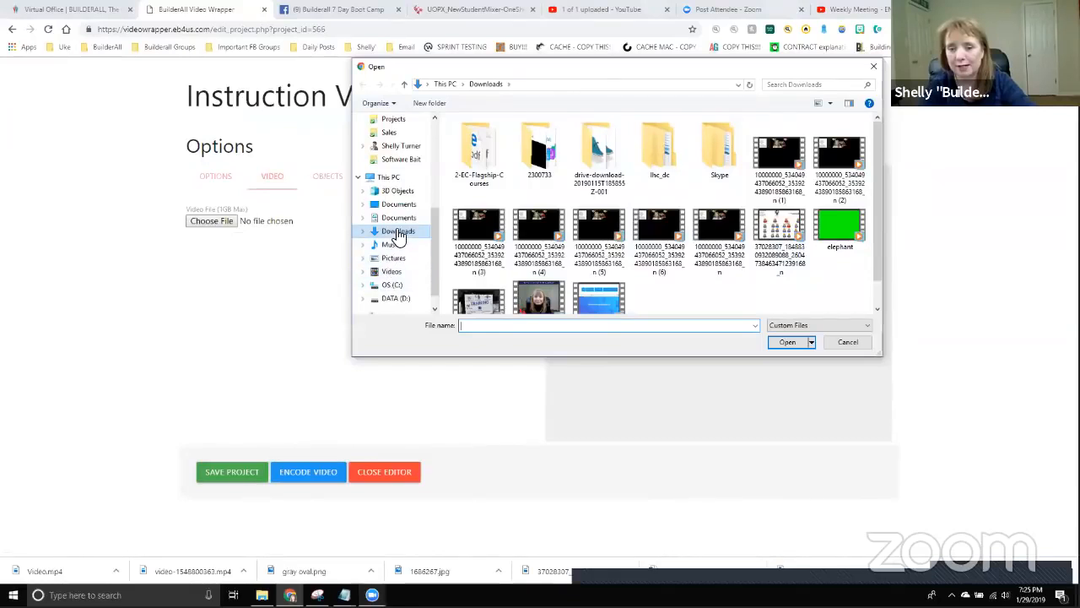
pyautogui.scroll(-1, 520, 269)
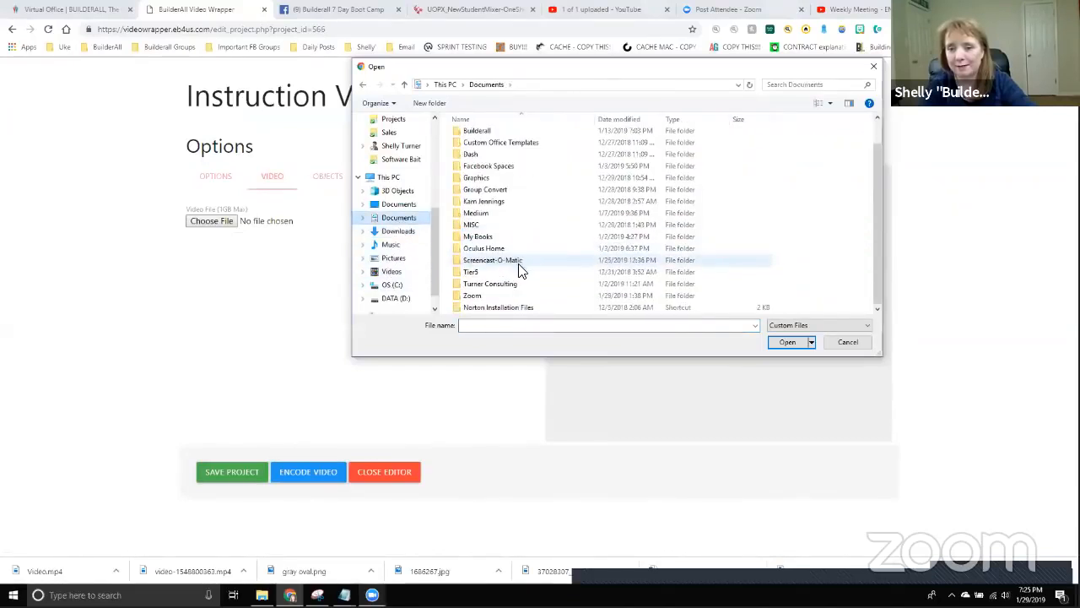
pyautogui.doubleClick(509, 263)
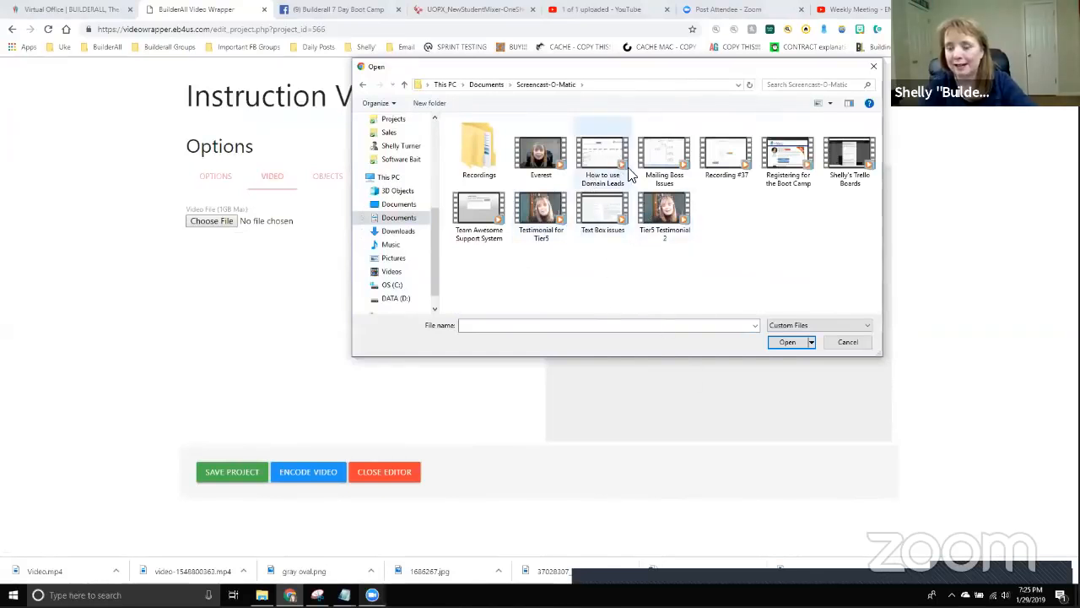
pyautogui.click(790, 160)
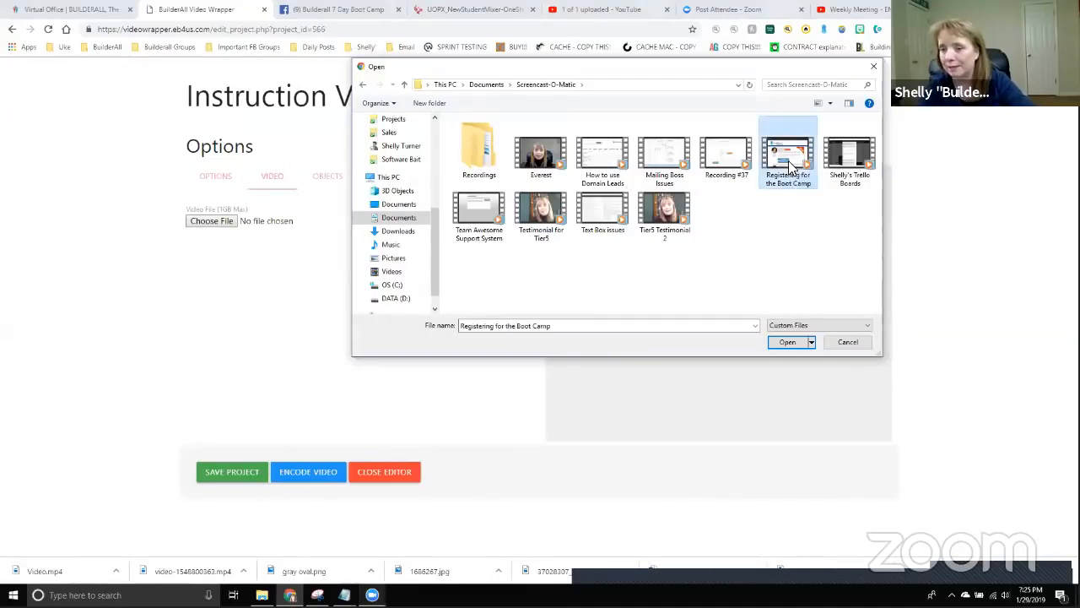
pyautogui.click(782, 345)
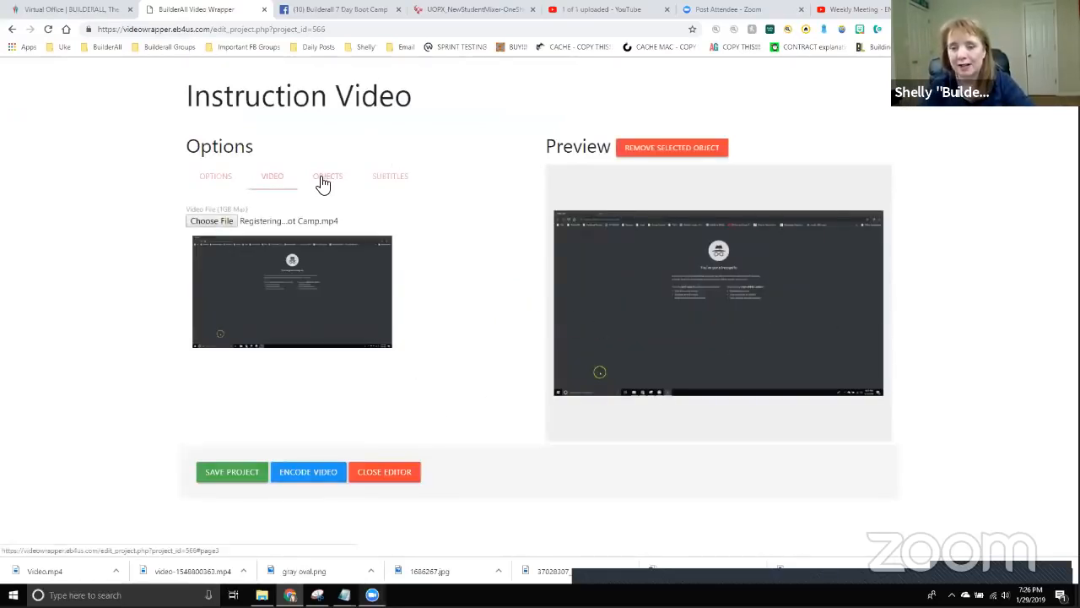
# Add a centre-aligned text object reading 'Builderall Boot Camp'.
pyautogui.click(321, 179)
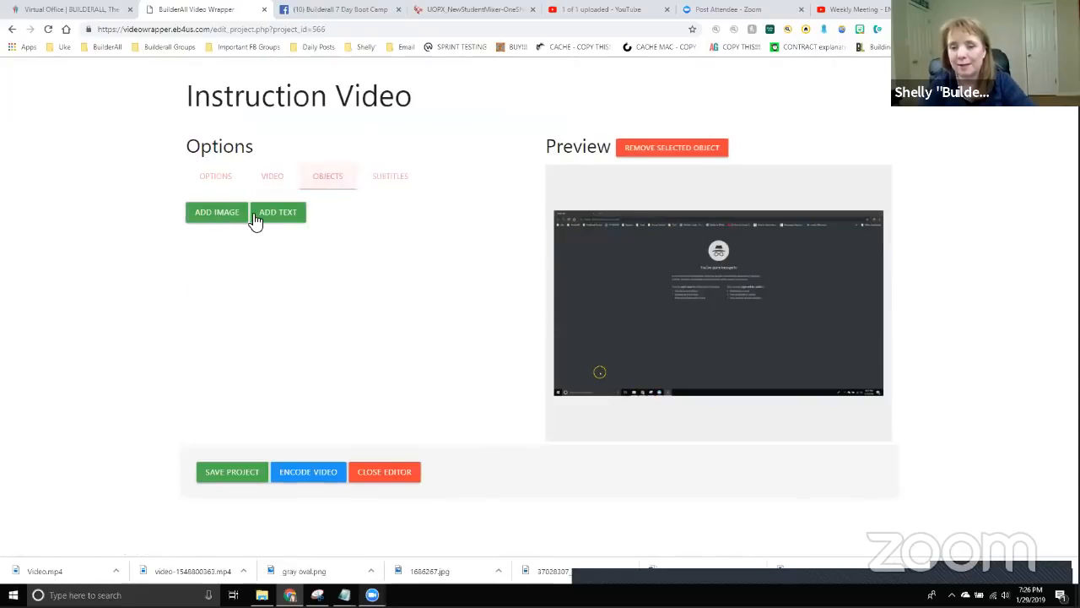
pyautogui.click(283, 216)
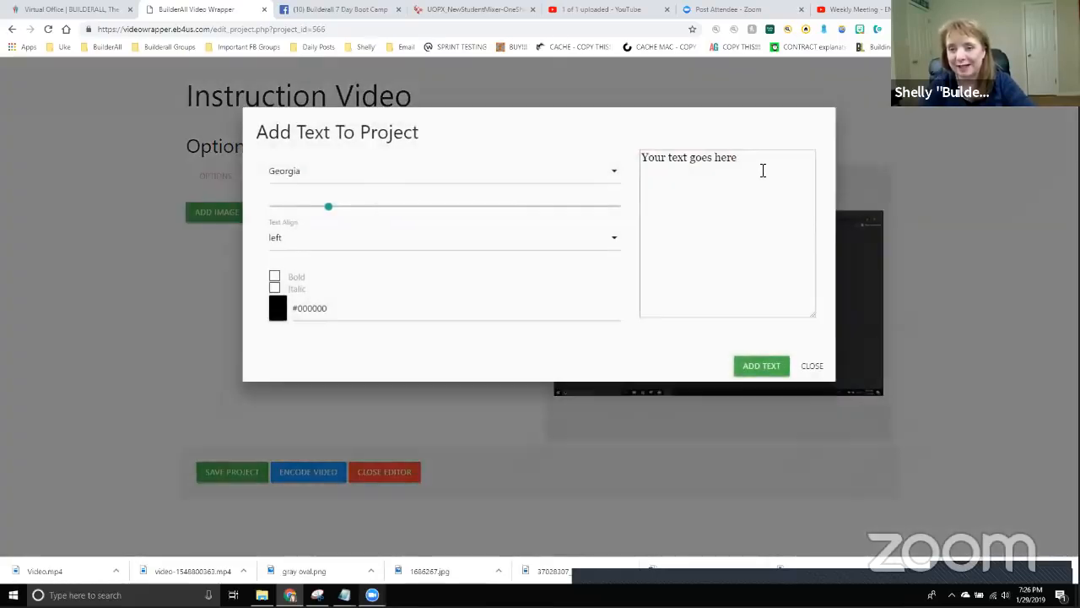
pyautogui.moveTo(753, 157); pyautogui.dragTo(625, 169)
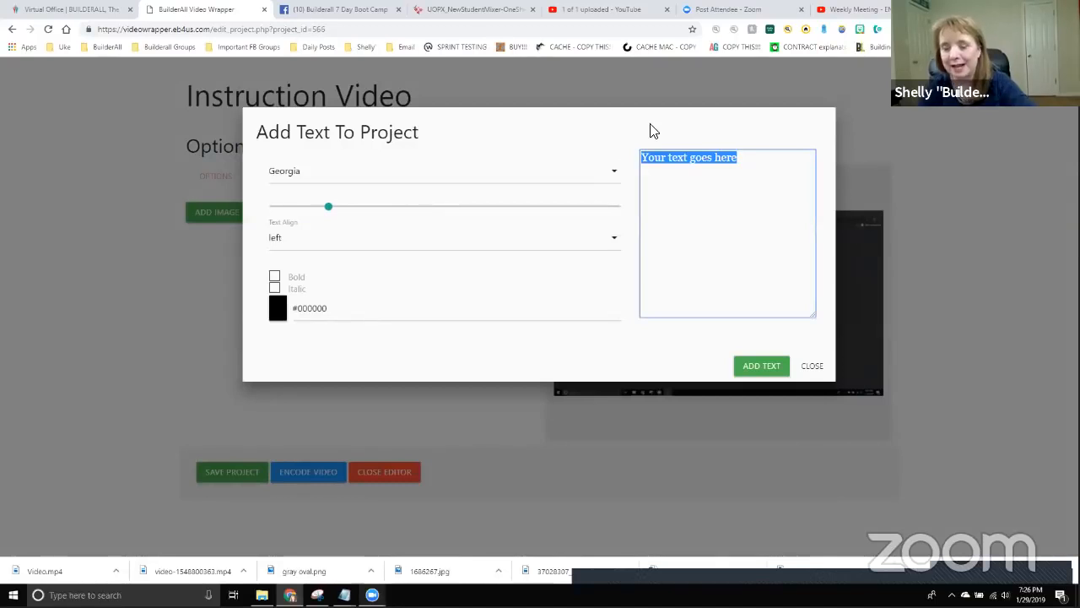
pyautogui.write('Builderall Boot Camp')
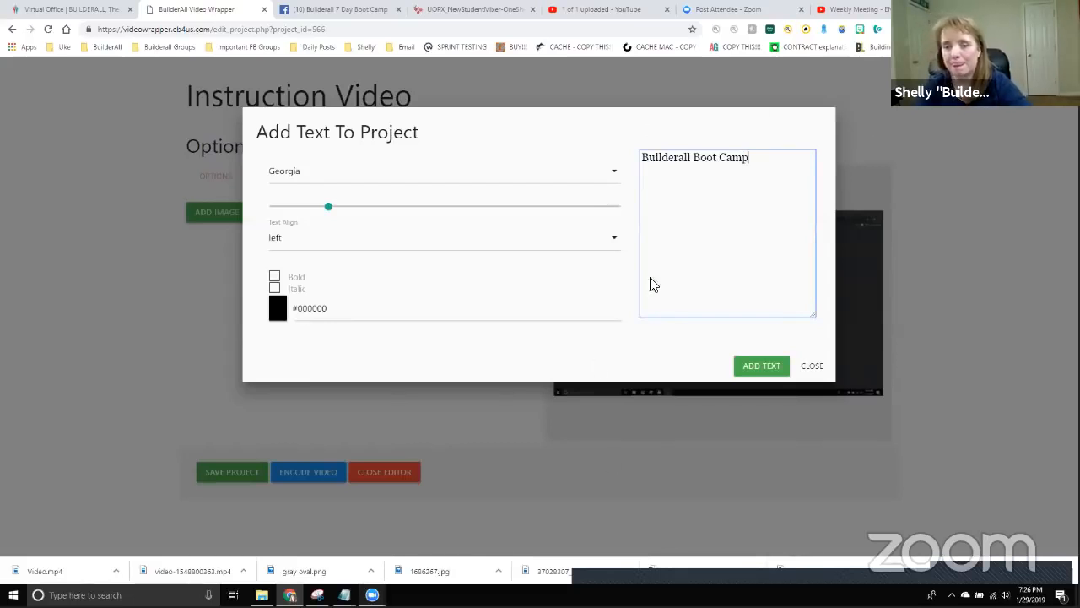
pyautogui.click(269, 253)
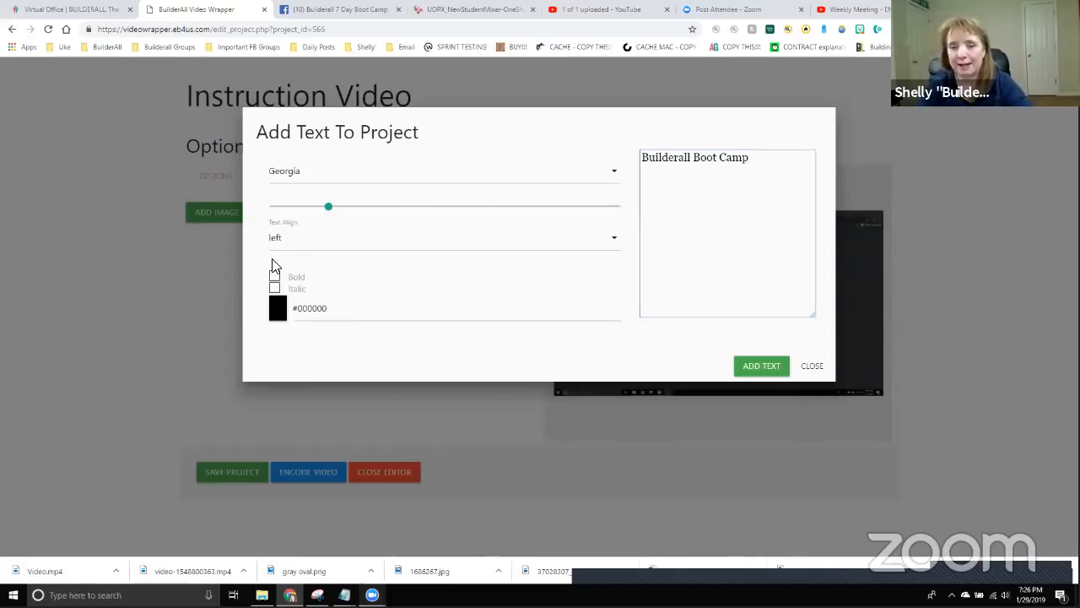
pyautogui.click(281, 247)
pyautogui.click(282, 271)
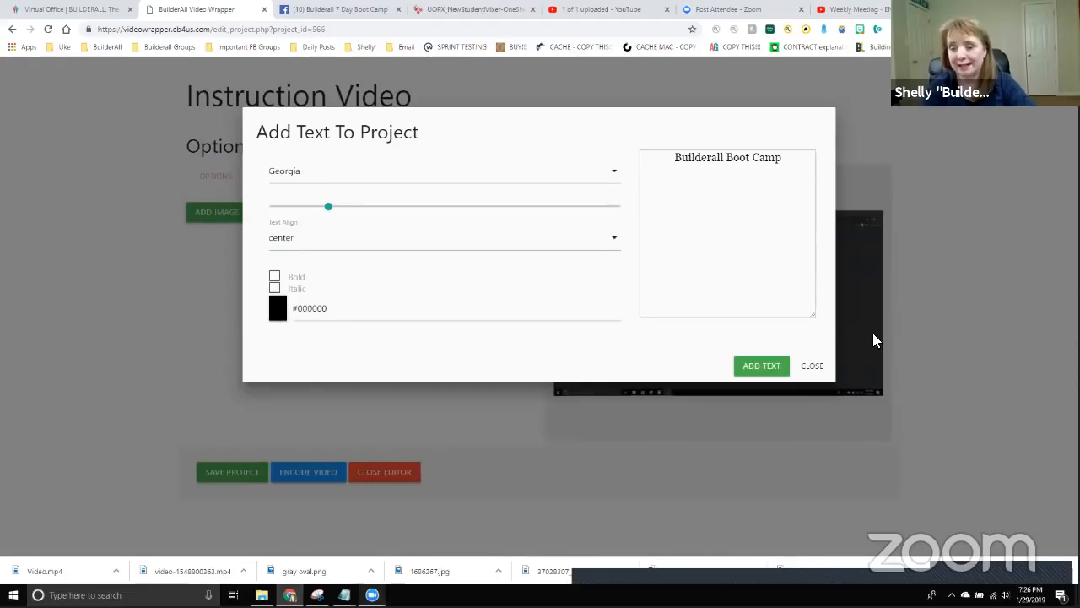
pyautogui.click(761, 366)
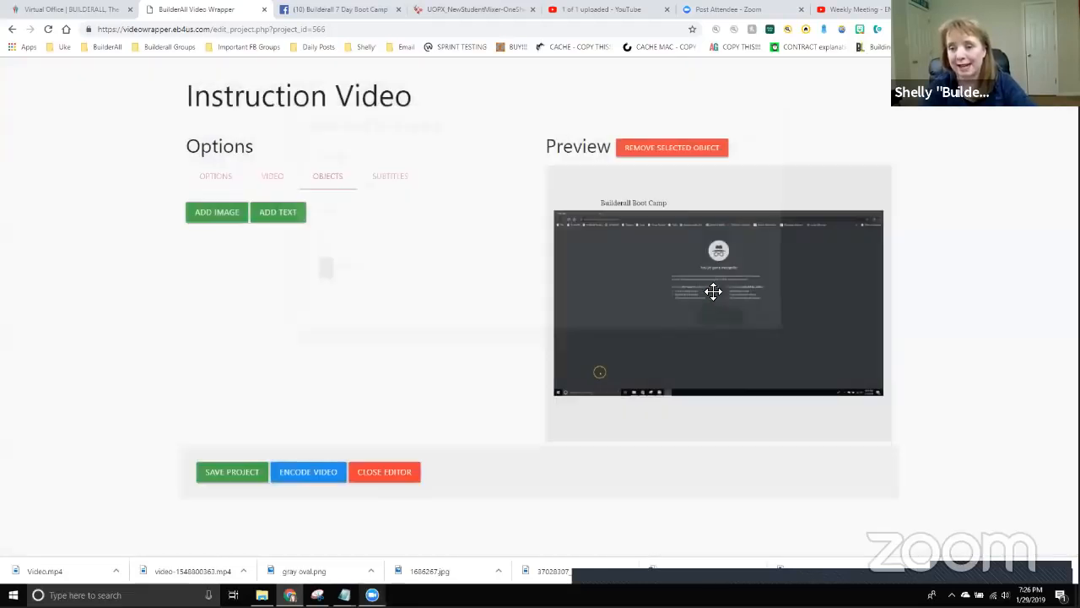
# Move and enlarge the title so it sits centred above the screencast.
pyautogui.click(644, 201)
pyautogui.moveTo(644, 202); pyautogui.dragTo(646, 181)
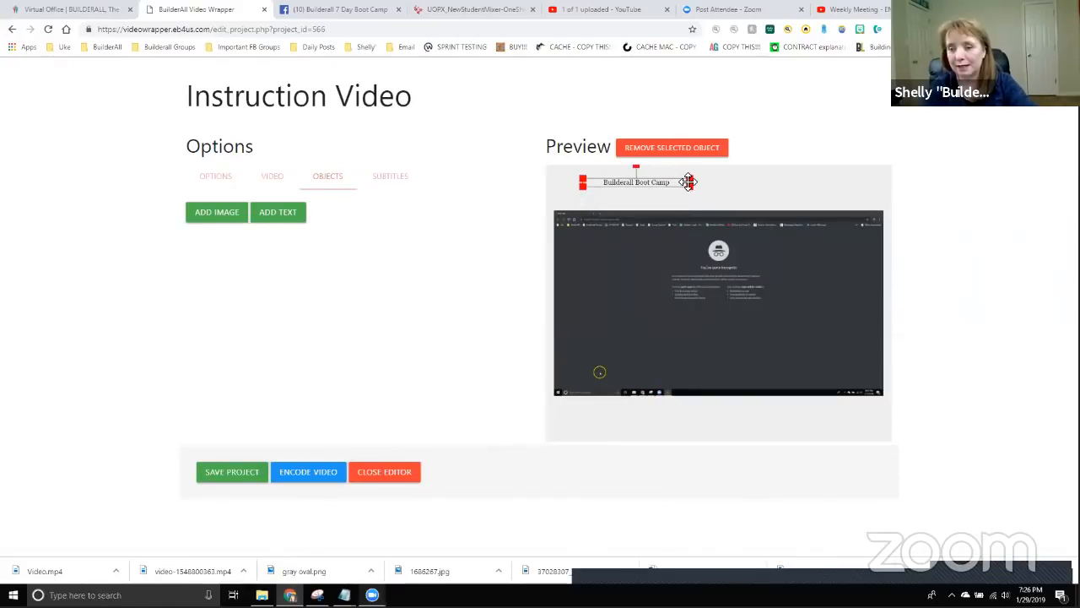
pyautogui.moveTo(689, 182); pyautogui.dragTo(870, 162)
pyautogui.moveTo(784, 168); pyautogui.dragTo(730, 189)
pyautogui.moveTo(700, 294); pyautogui.dragTo(699, 292)
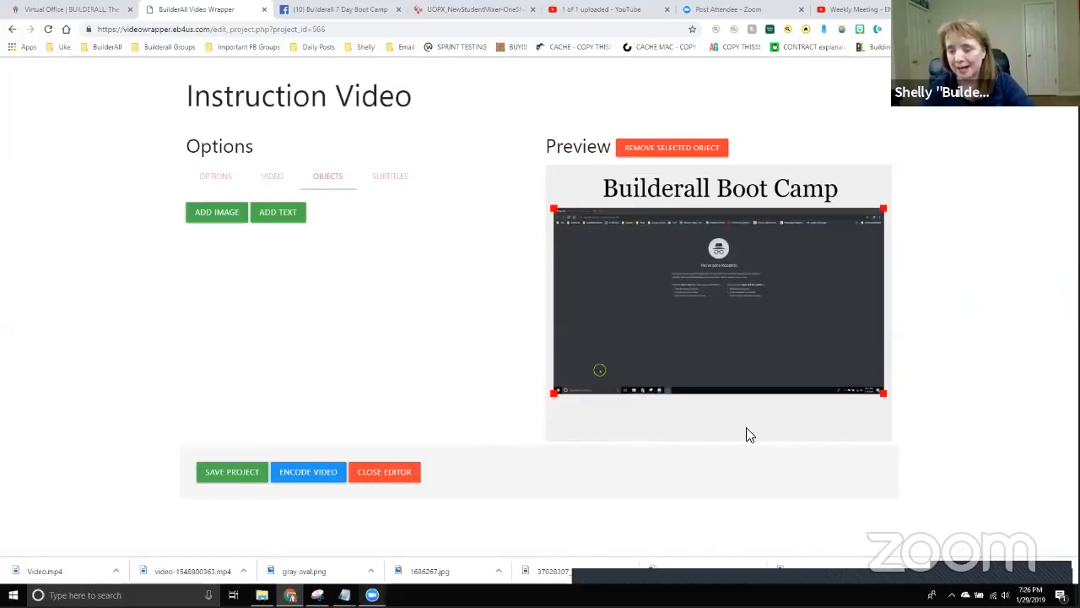
# Add a subtitle reading 'This is a test for signing up for the boot camp'.
pyautogui.click(390, 177)
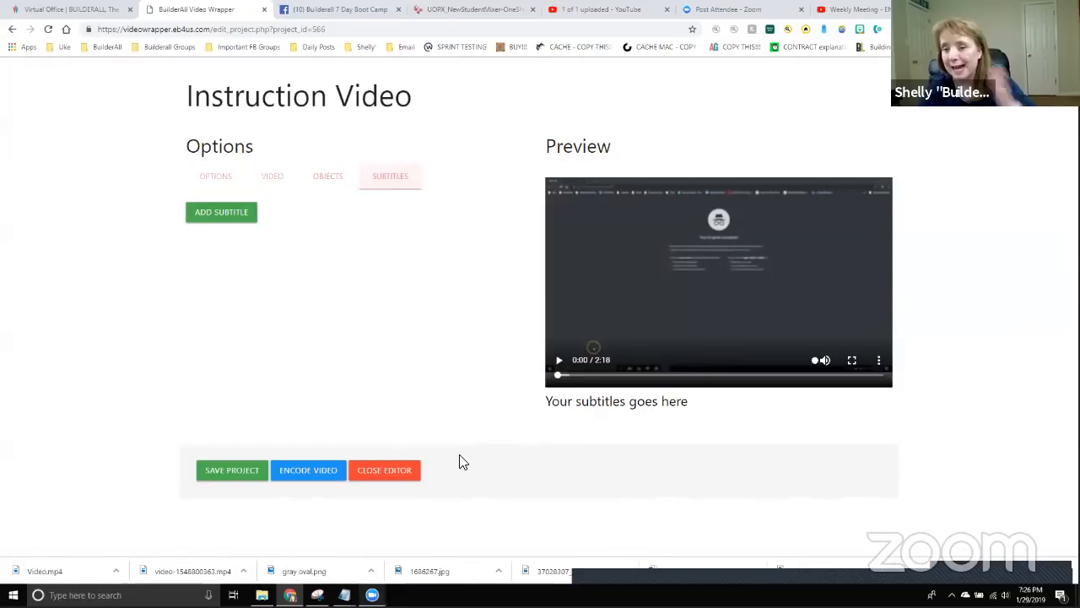
pyautogui.click(221, 219)
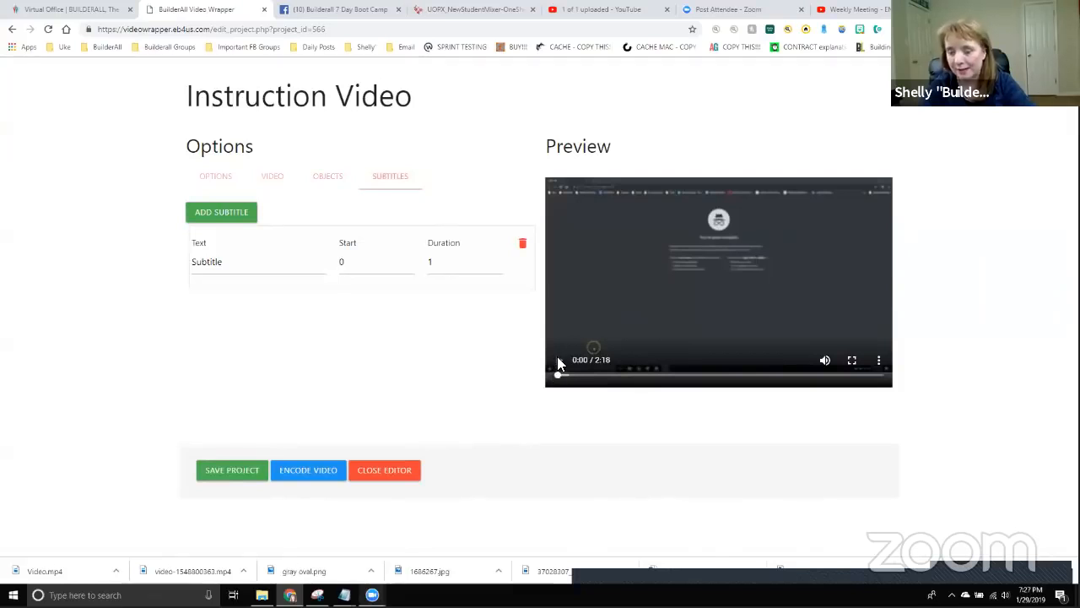
pyautogui.click(557, 362)
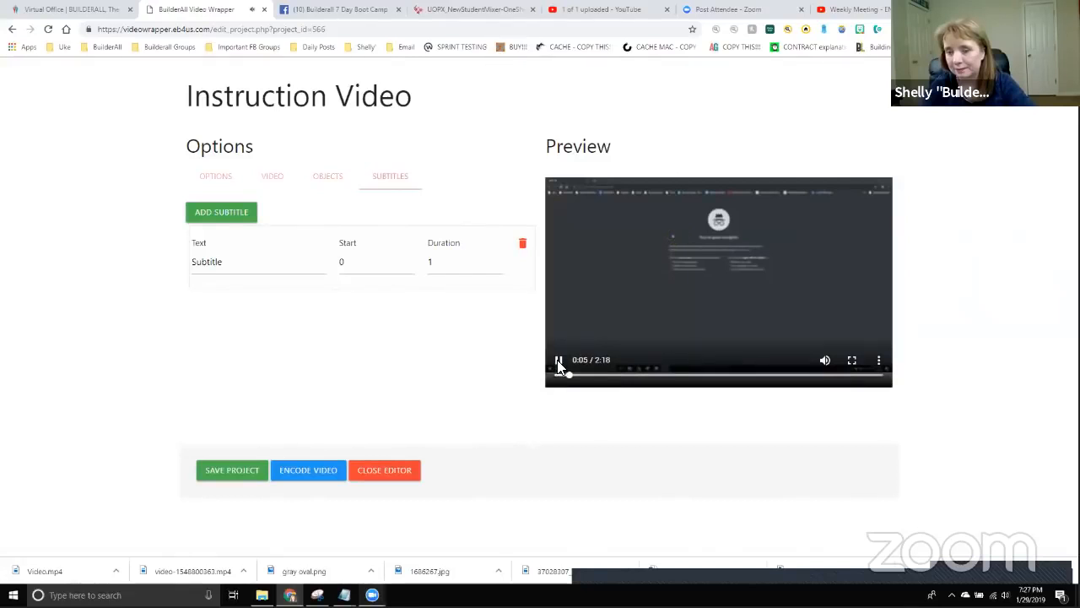
pyautogui.click(558, 361)
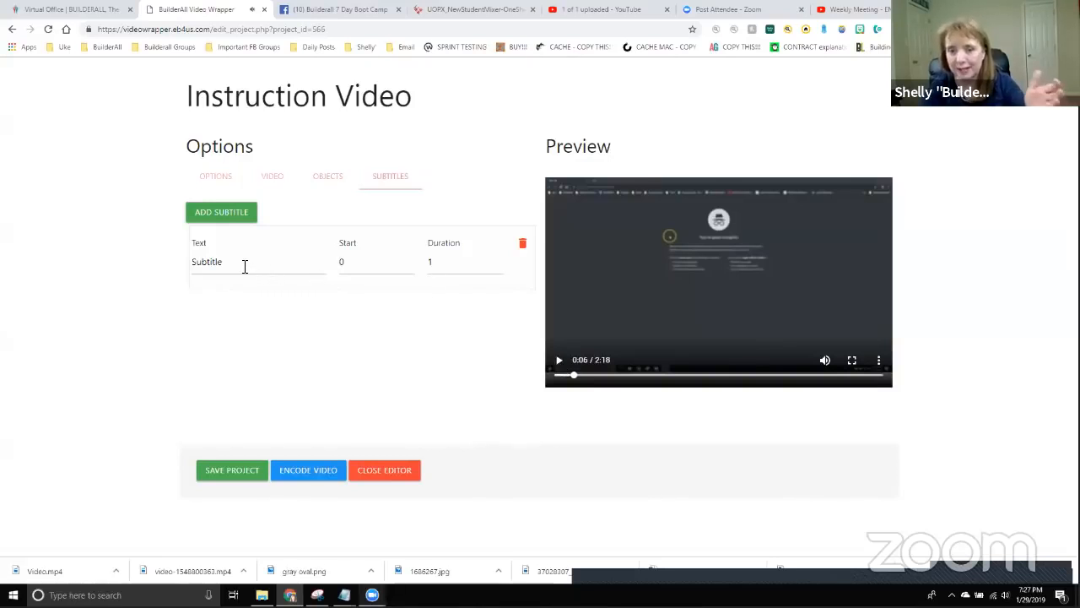
pyautogui.moveTo(244, 265); pyautogui.dragTo(3, 241)
pyautogui.write('This is a test fo')
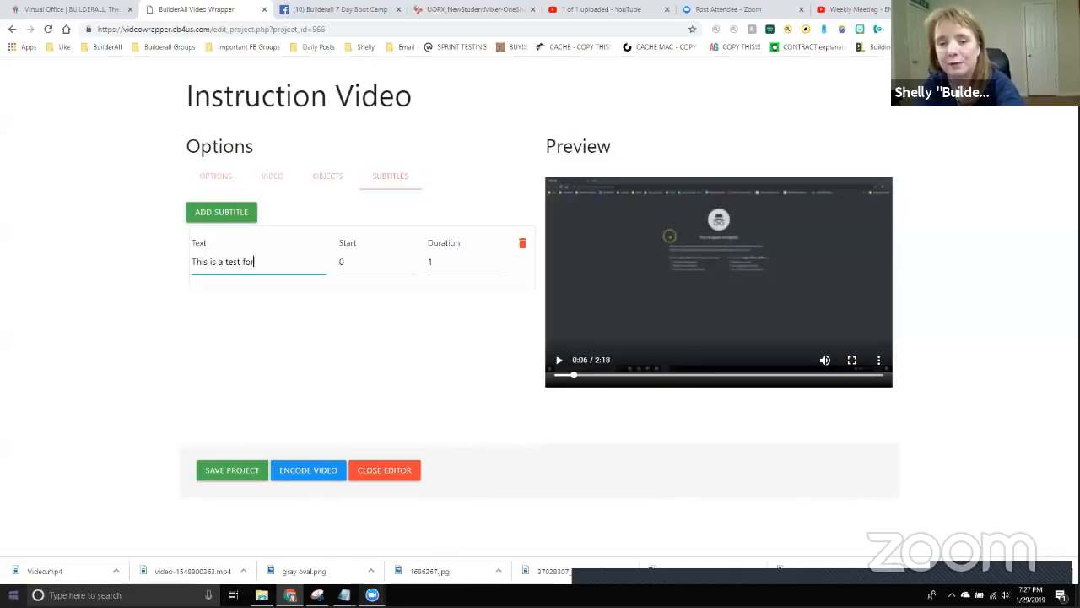
pyautogui.write('r signing up for the')
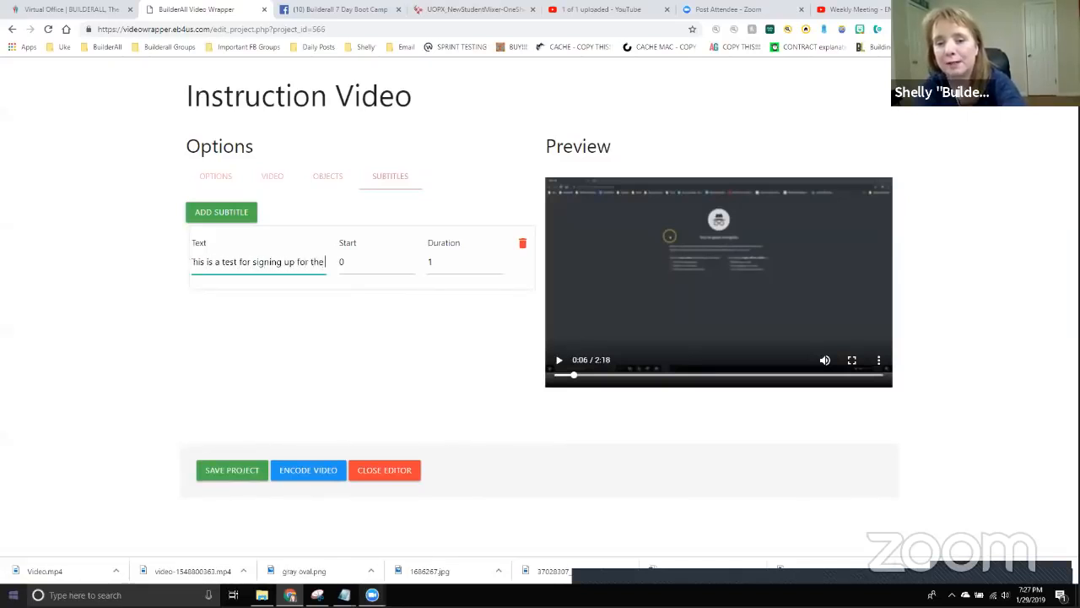
pyautogui.write(' boot camp.')
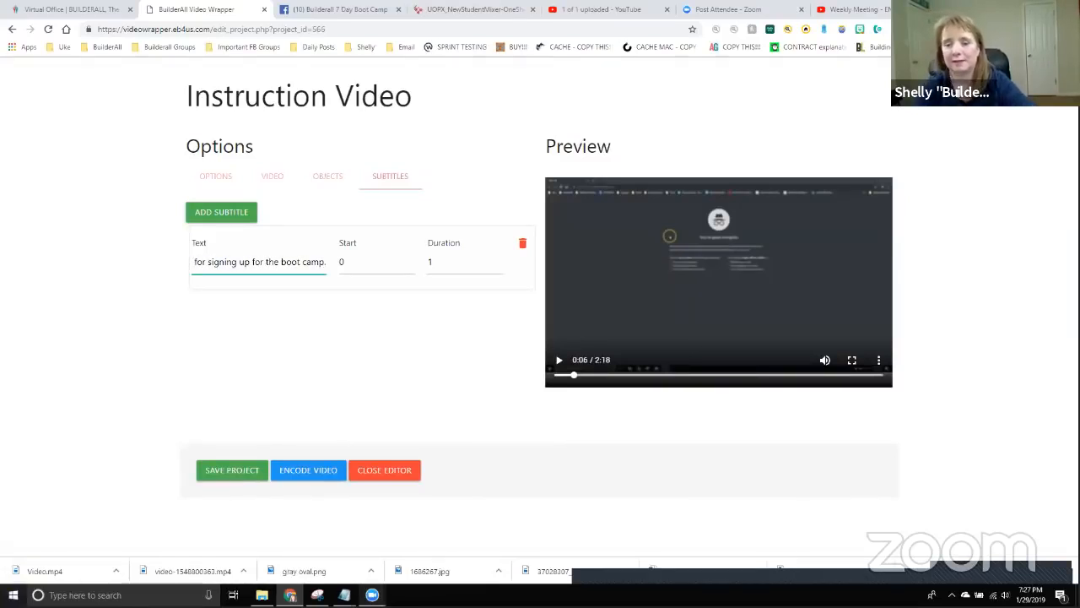
pyautogui.press('BackSpace')
pyautogui.press('BackSpace')
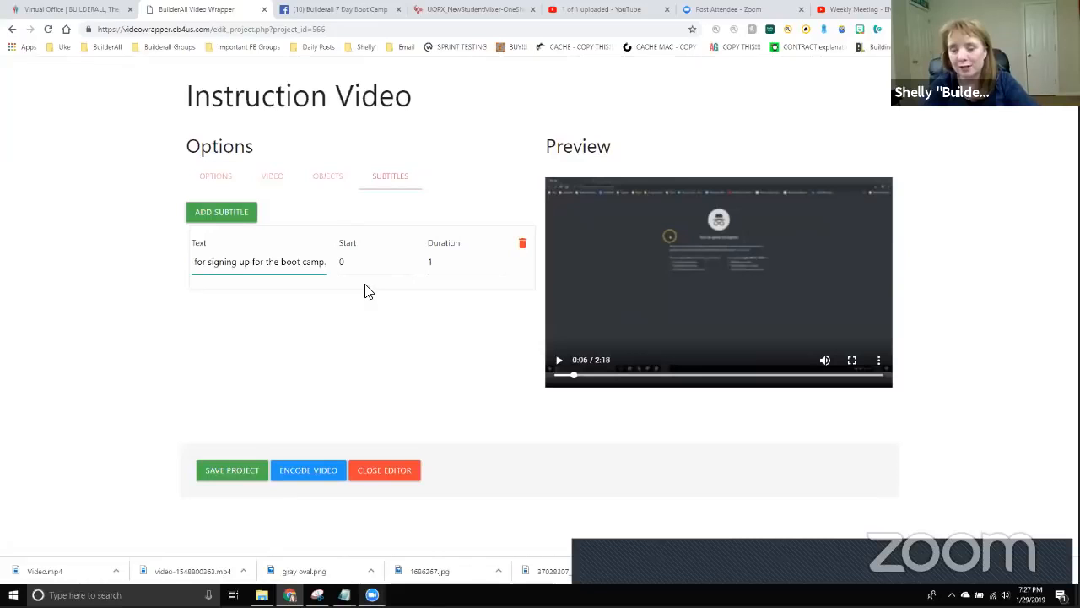
# Set the subtitle's duration to 10 seconds and replay the preview from the start.
pyautogui.click(317, 269)
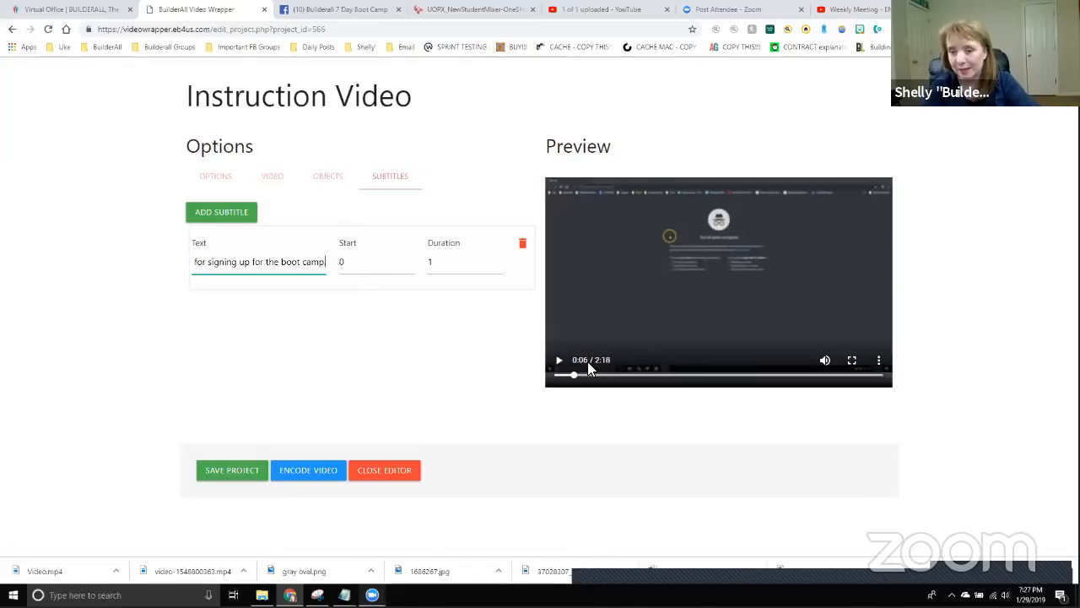
pyautogui.click(466, 267)
pyautogui.write('10')
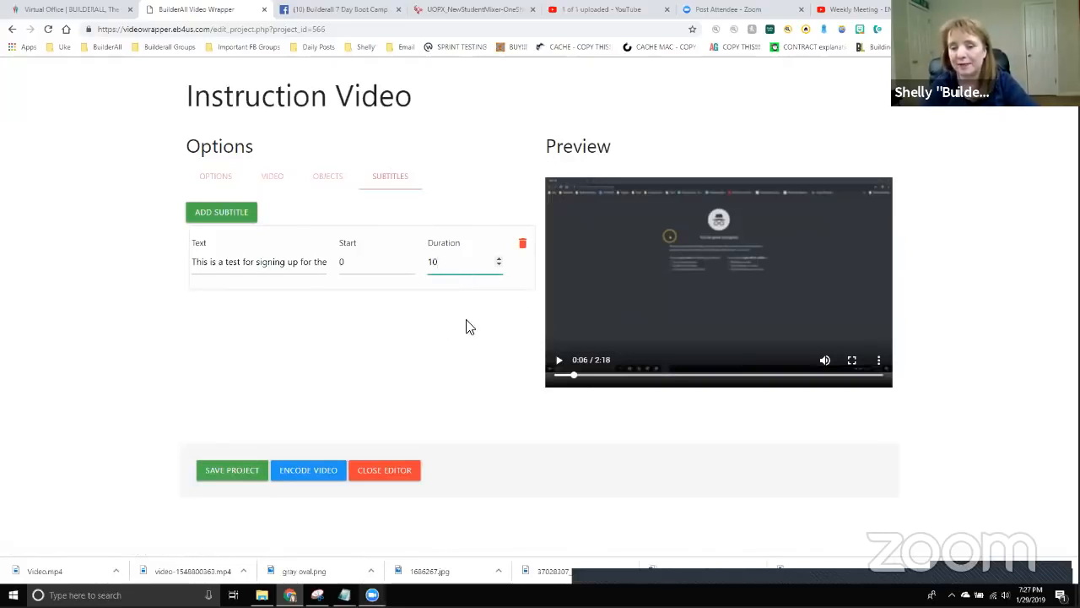
pyautogui.click(523, 338)
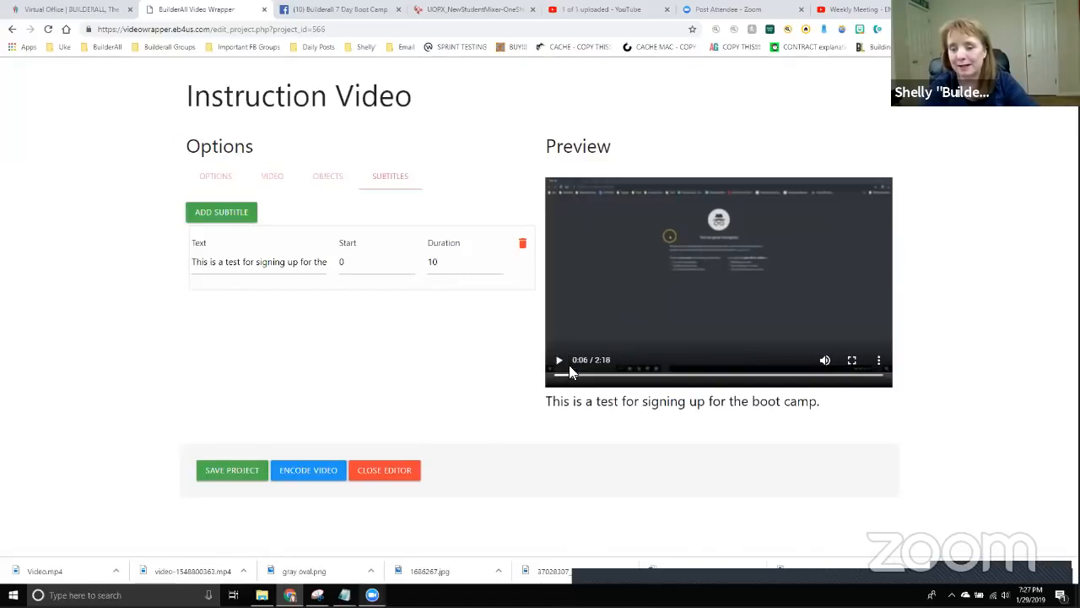
pyautogui.moveTo(569, 371); pyautogui.dragTo(558, 375)
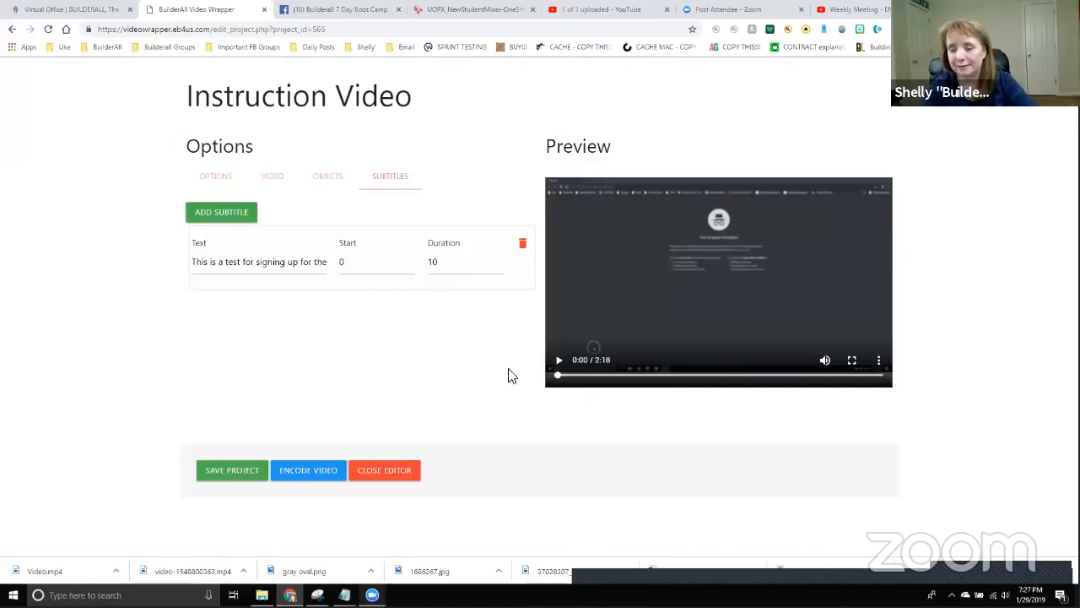
pyautogui.click(559, 360)
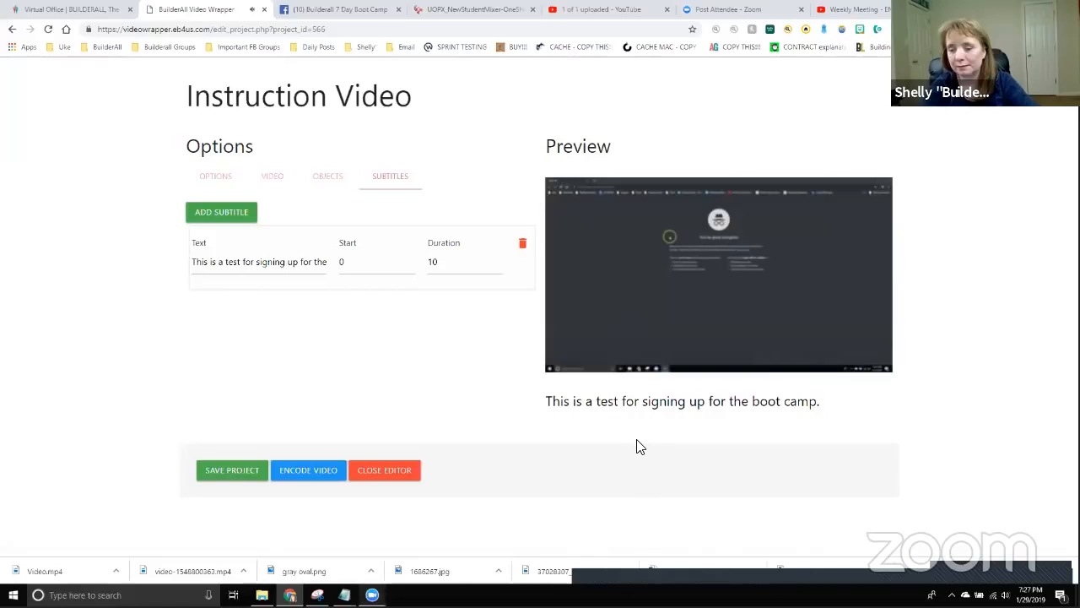
pyautogui.moveTo(572, 330)
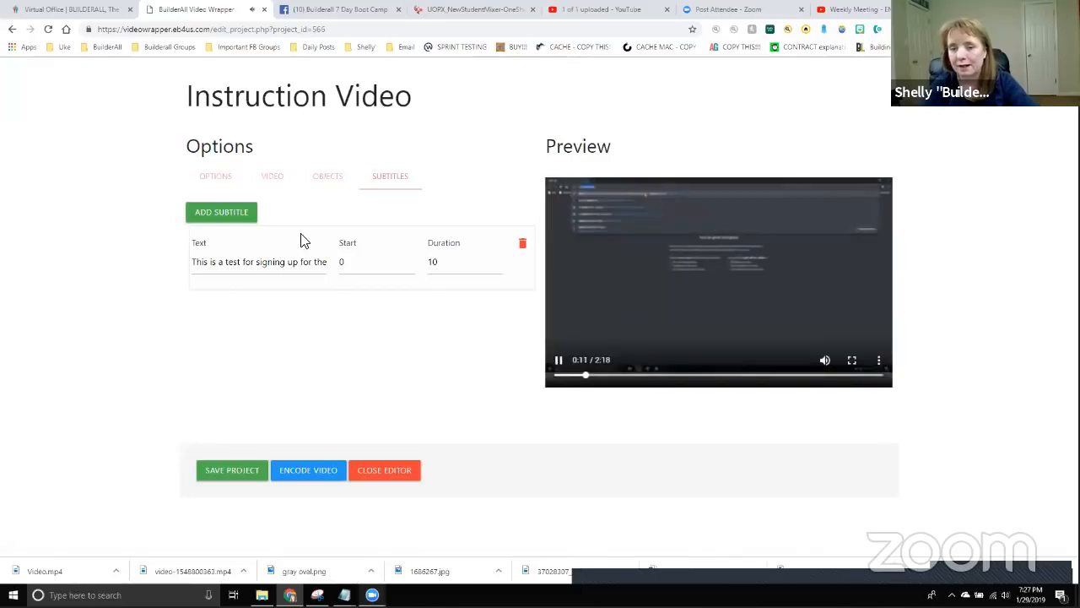
# Add a second subtitle 'Go to builderallbootcamps.com' starting at 11 for 17 seconds.
pyautogui.click(230, 215)
pyautogui.doubleClick(239, 333)
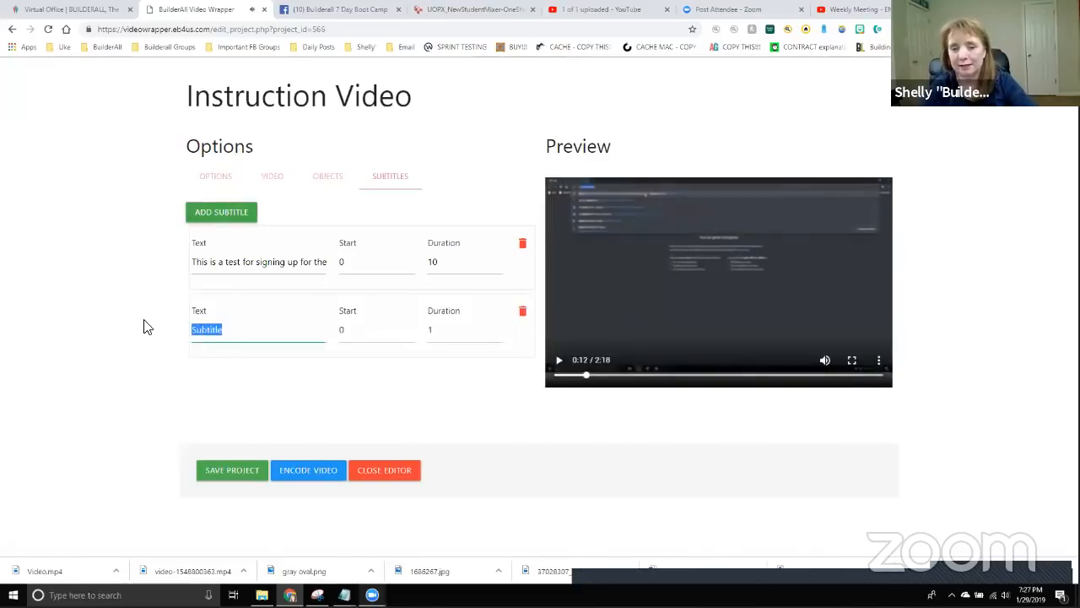
pyautogui.write('Go to builderallb')
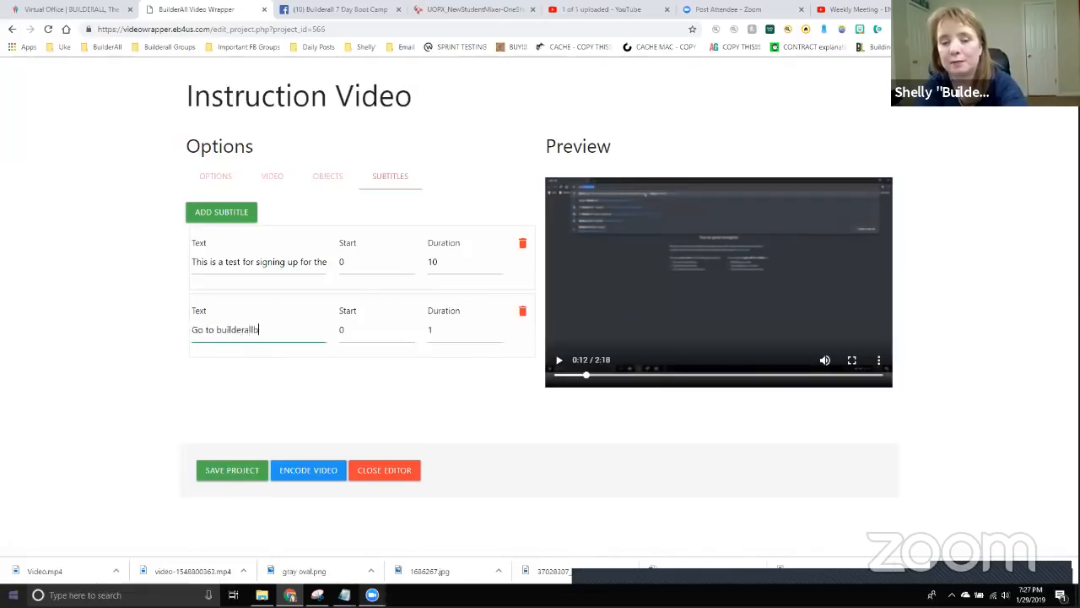
pyautogui.write('ootcamps.com')
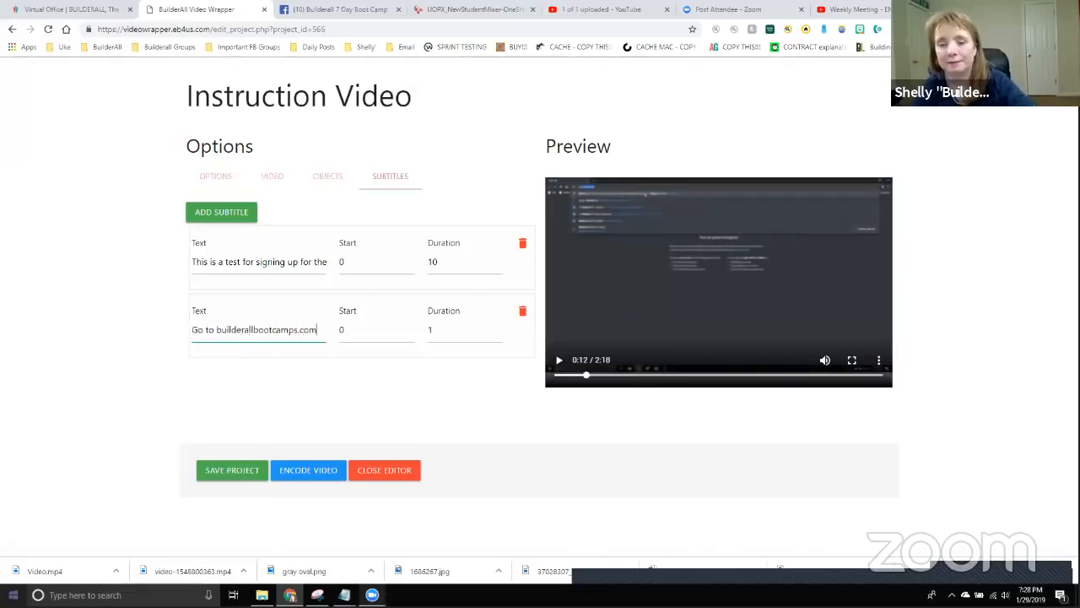
pyautogui.click(358, 331)
pyautogui.write('11')
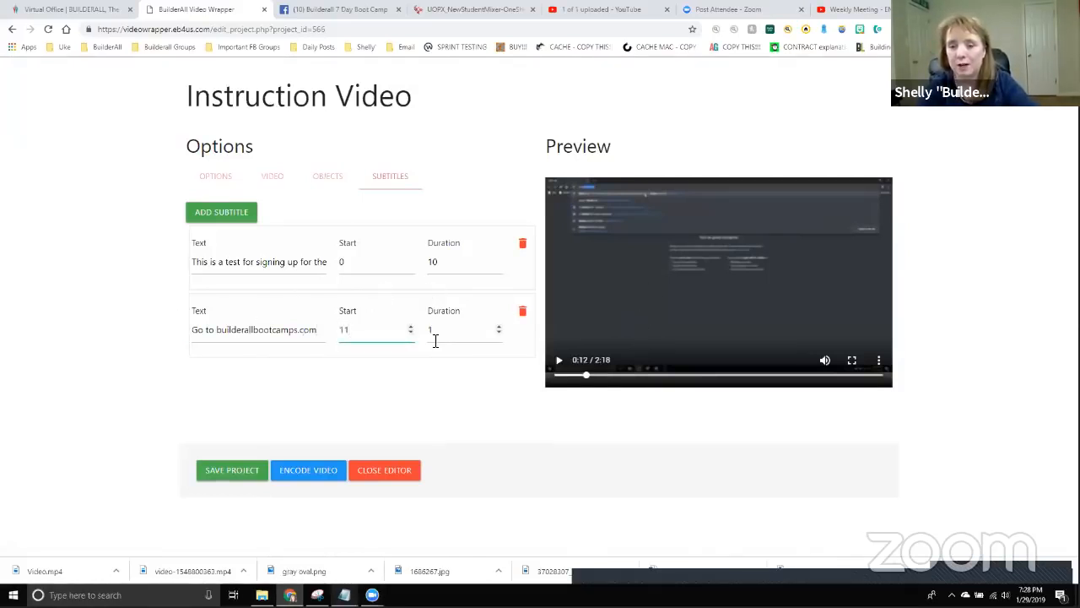
pyautogui.click(449, 328)
pyautogui.write('7')
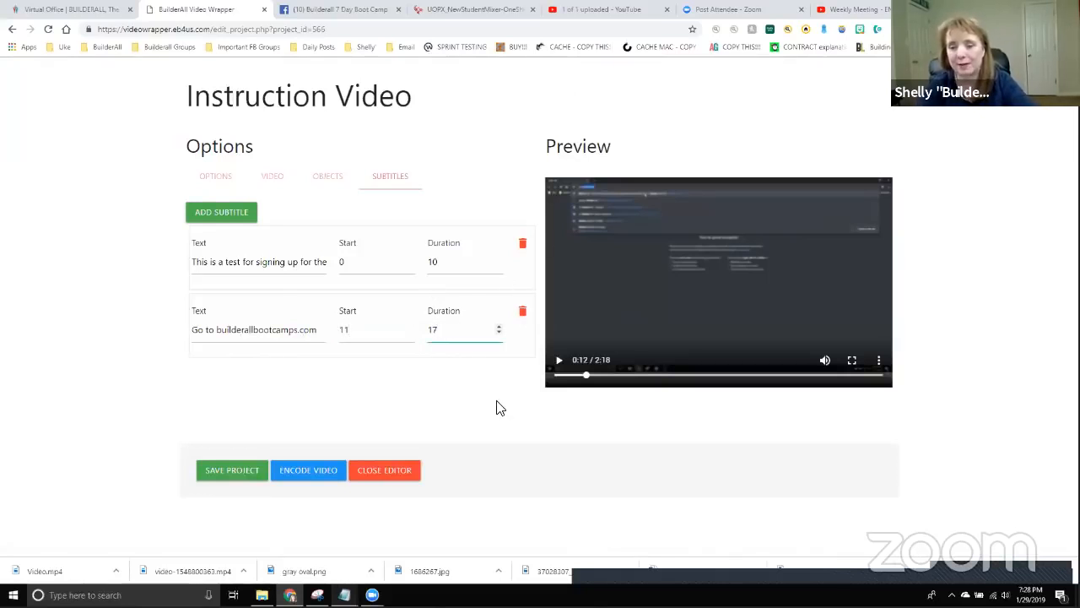
pyautogui.click(599, 369)
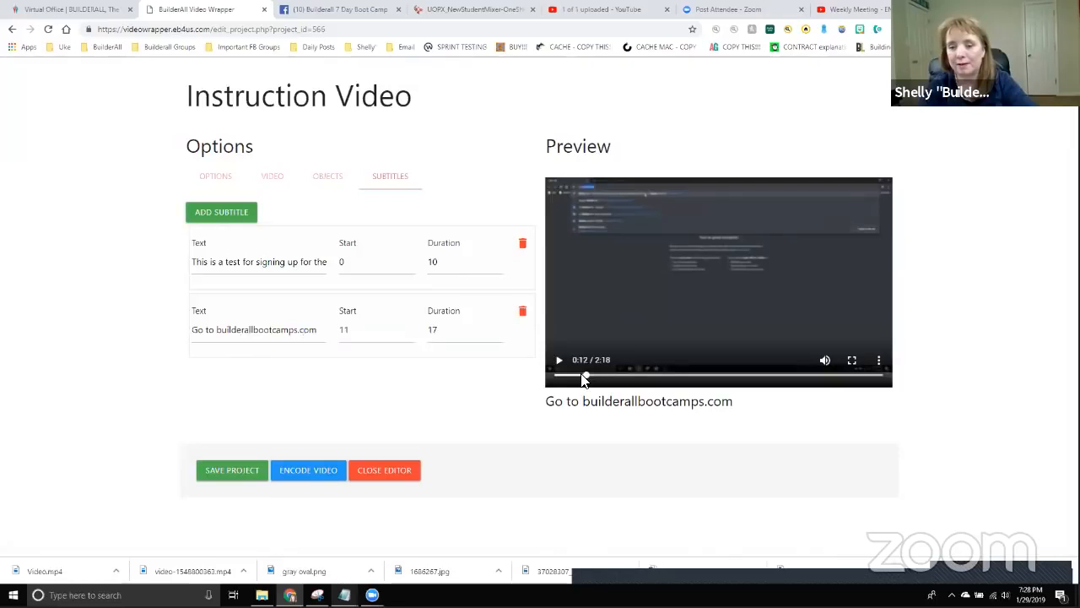
# Play the preview from 0:10 to 0:29 to check the second subtitle.
pyautogui.moveTo(588, 382); pyautogui.dragTo(584, 381)
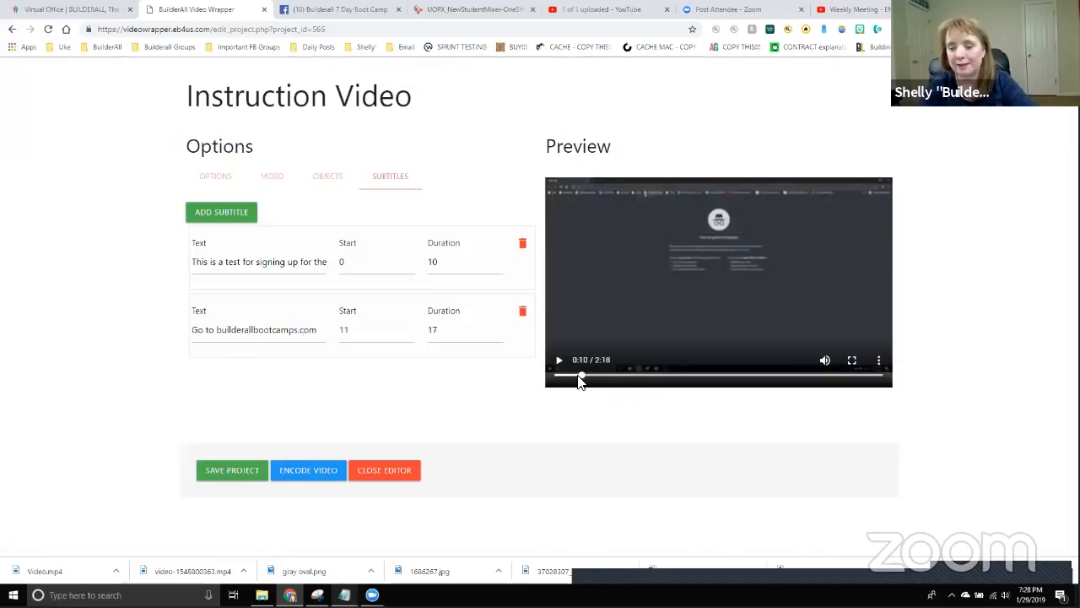
pyautogui.click(559, 361)
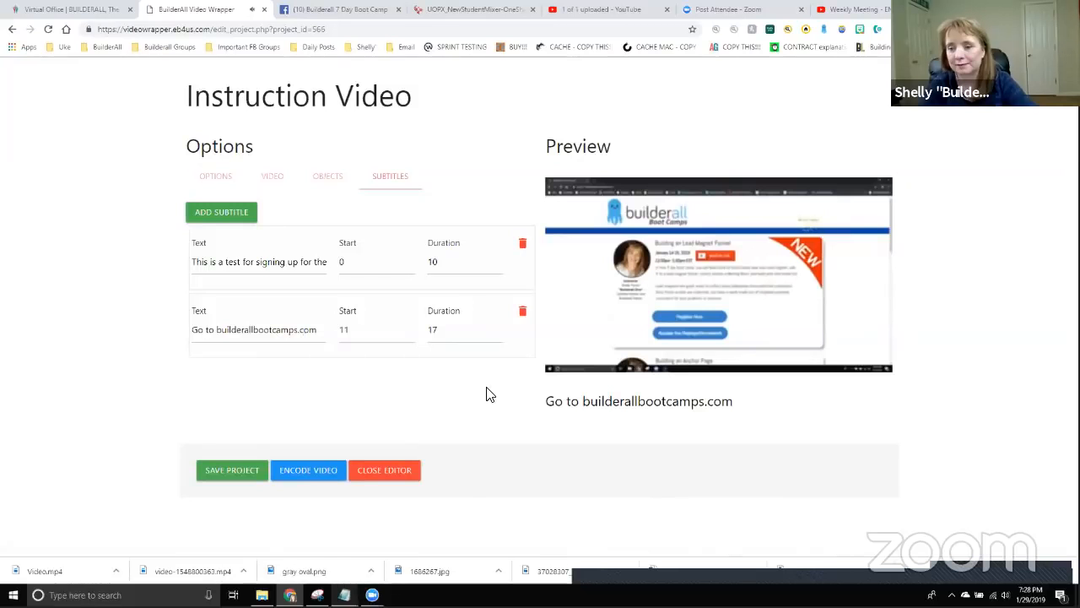
pyautogui.click(559, 359)
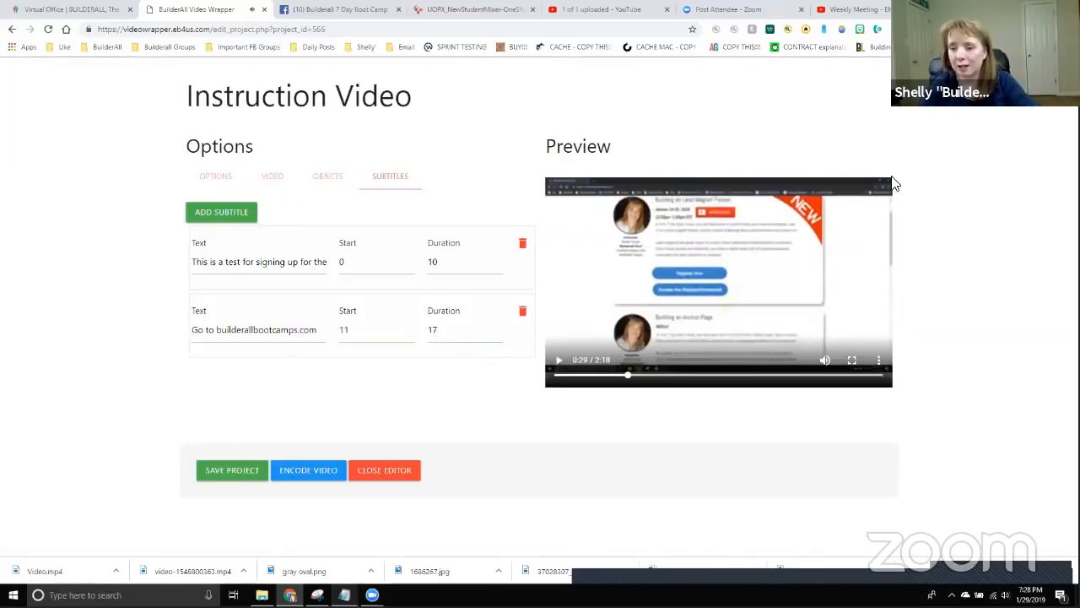
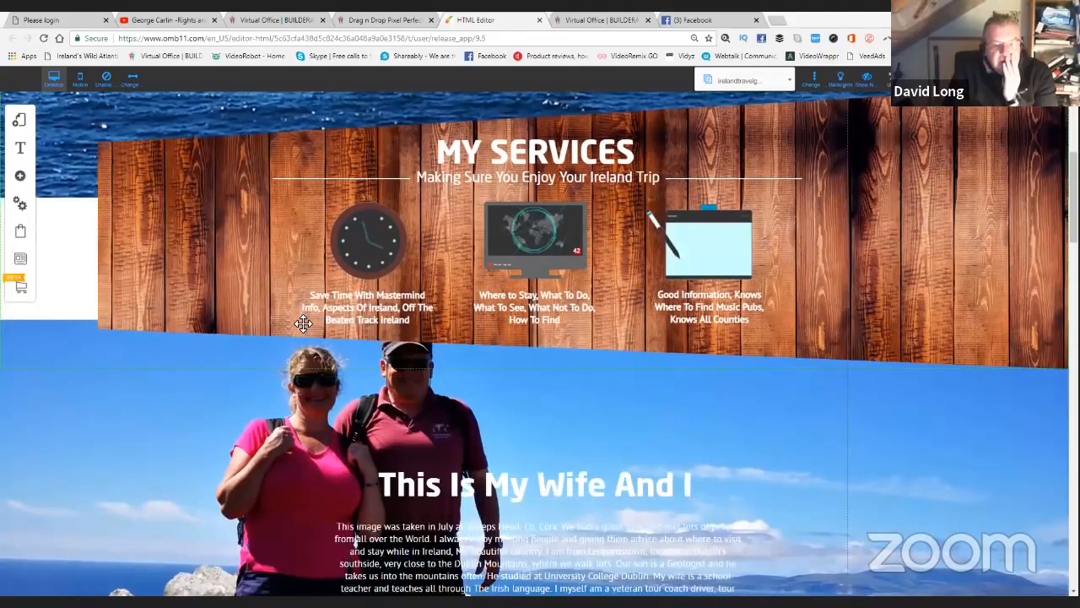
pyautogui.scroll(-2, 332, 292)
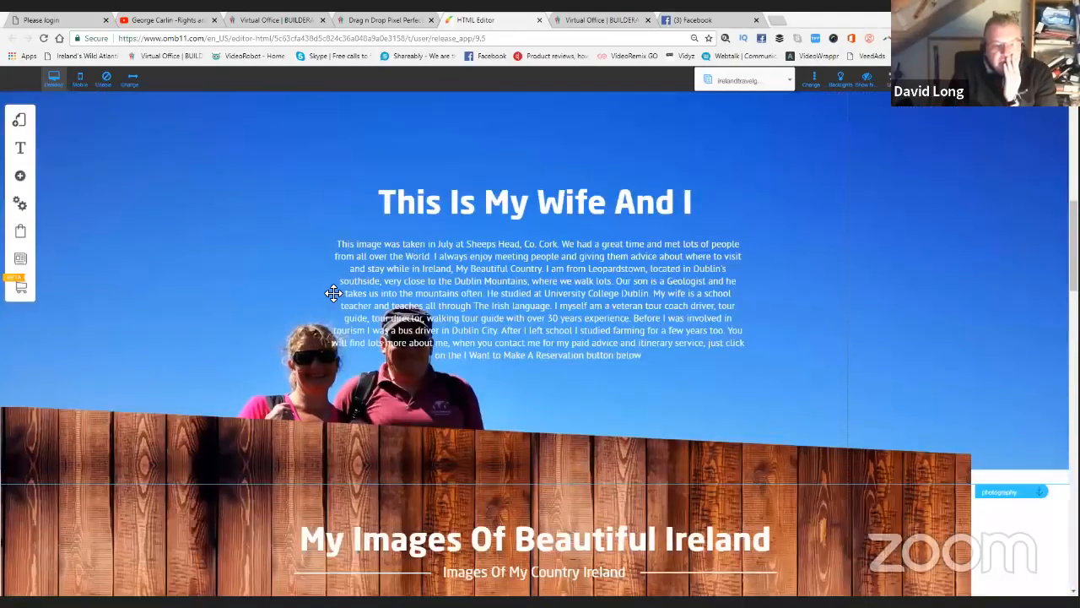
# Scroll the canvas past the photo gallery to the 'Reserve Your Advice Session Now!' contact form.
pyautogui.scroll(1, 333, 293)
pyautogui.scroll(1, 334, 293)
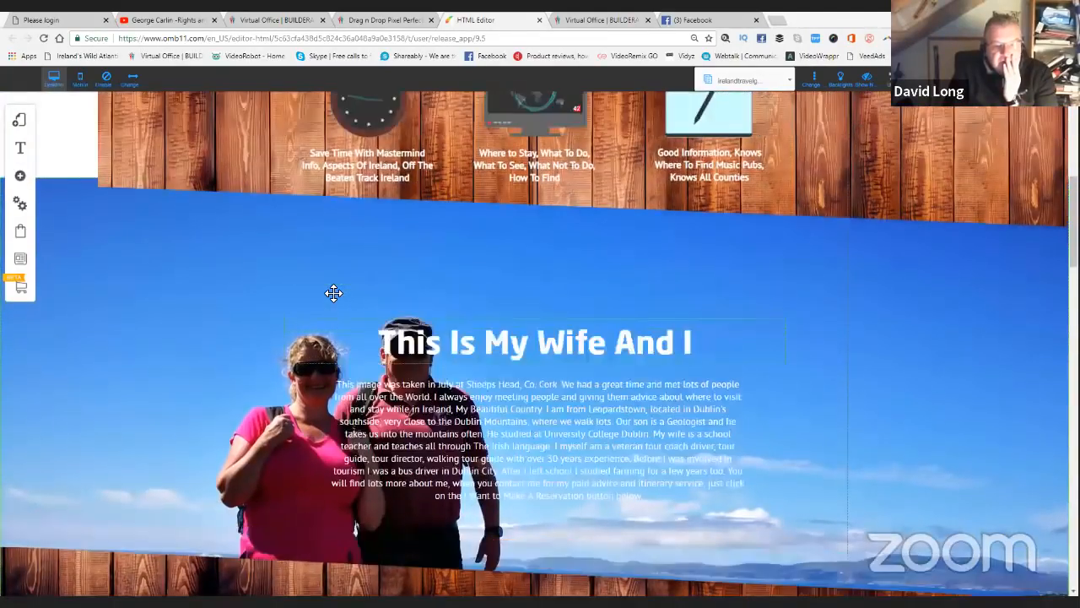
pyautogui.scroll(-5, 334, 293)
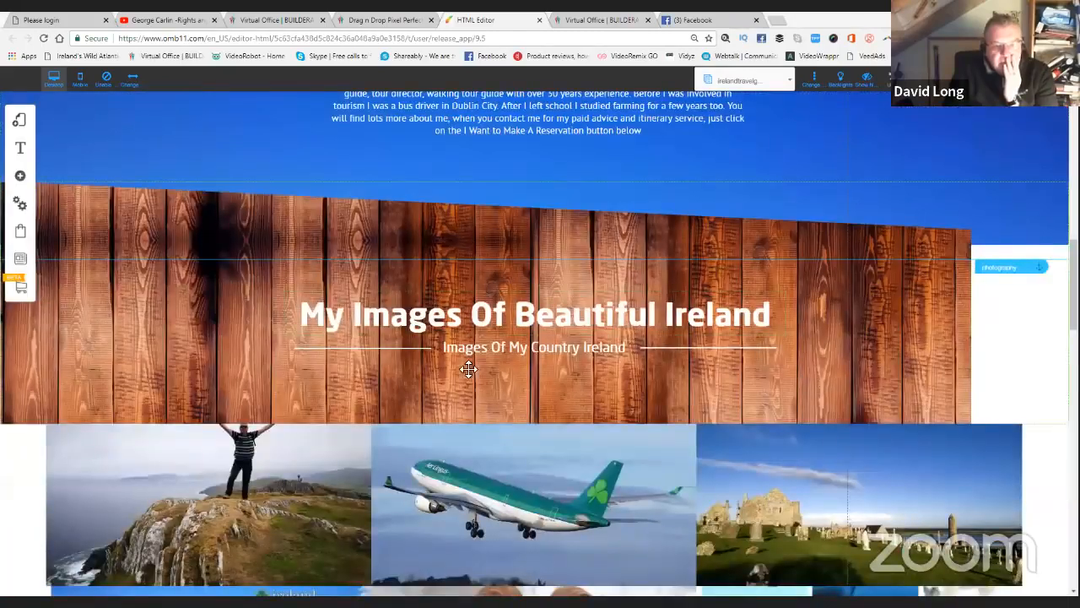
pyautogui.scroll(-1, 495, 291)
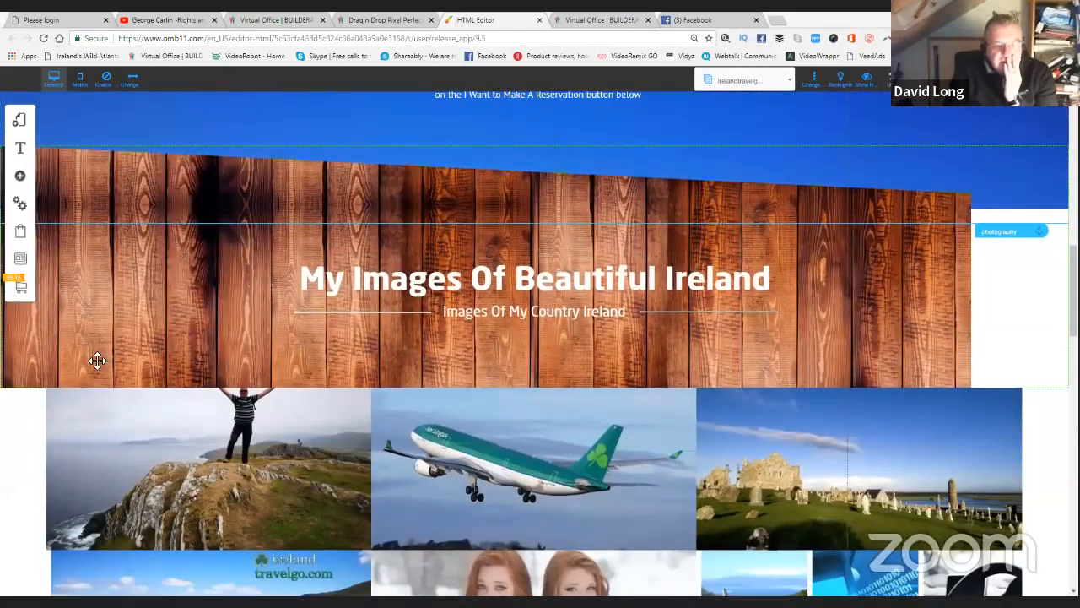
pyautogui.scroll(-3, 67, 370)
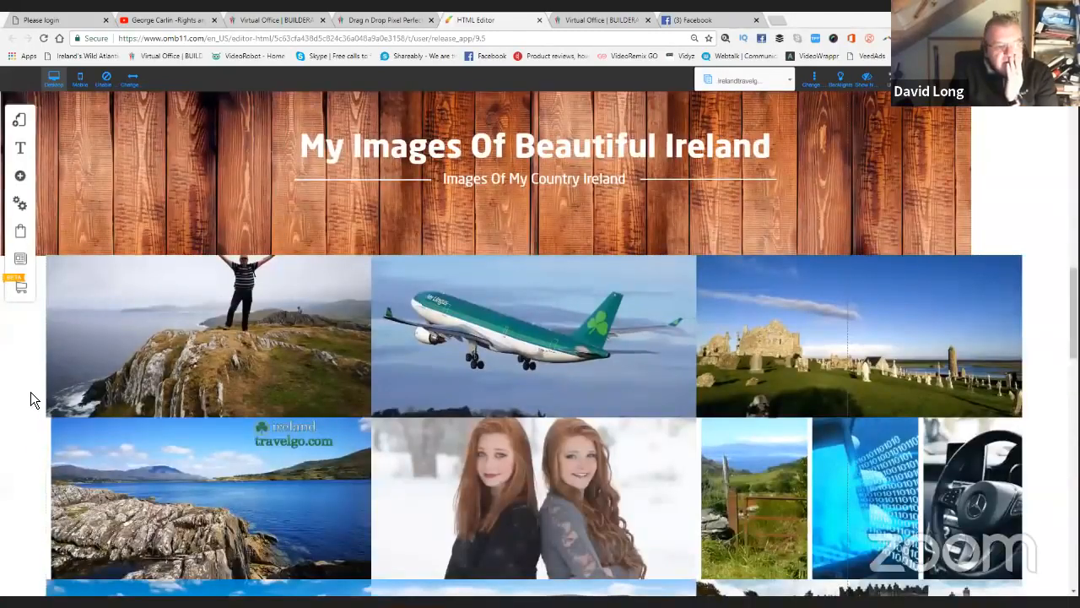
pyautogui.scroll(-3, 30, 392)
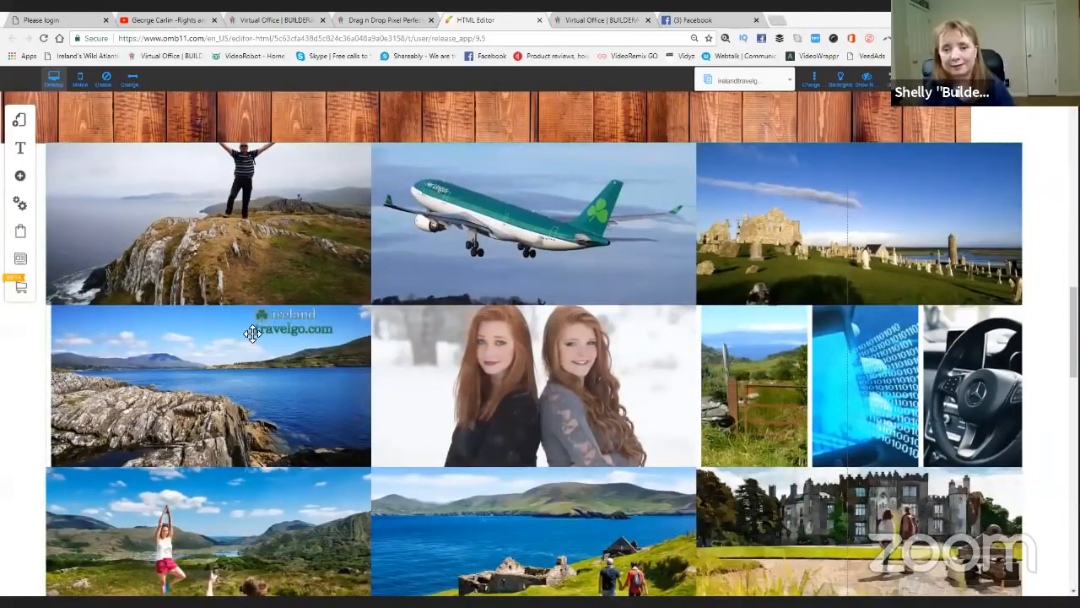
pyautogui.scroll(-1, 254, 333)
pyautogui.scroll(-7, 254, 333)
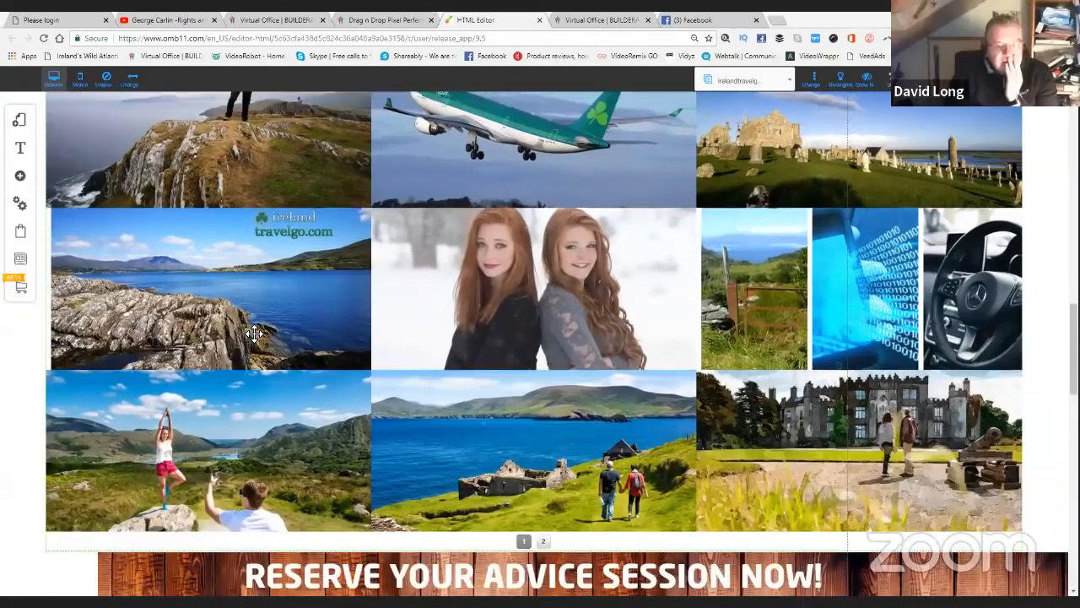
pyautogui.scroll(-3, 254, 333)
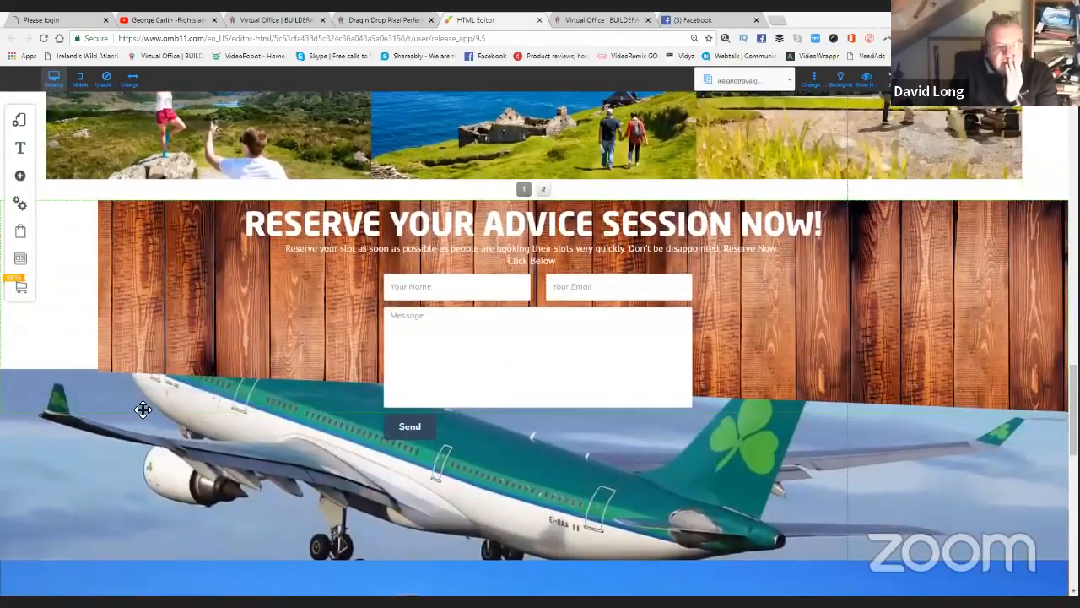
pyautogui.scroll(-1, 148, 405)
pyautogui.scroll(-1, 148, 404)
pyautogui.scroll(1, 149, 403)
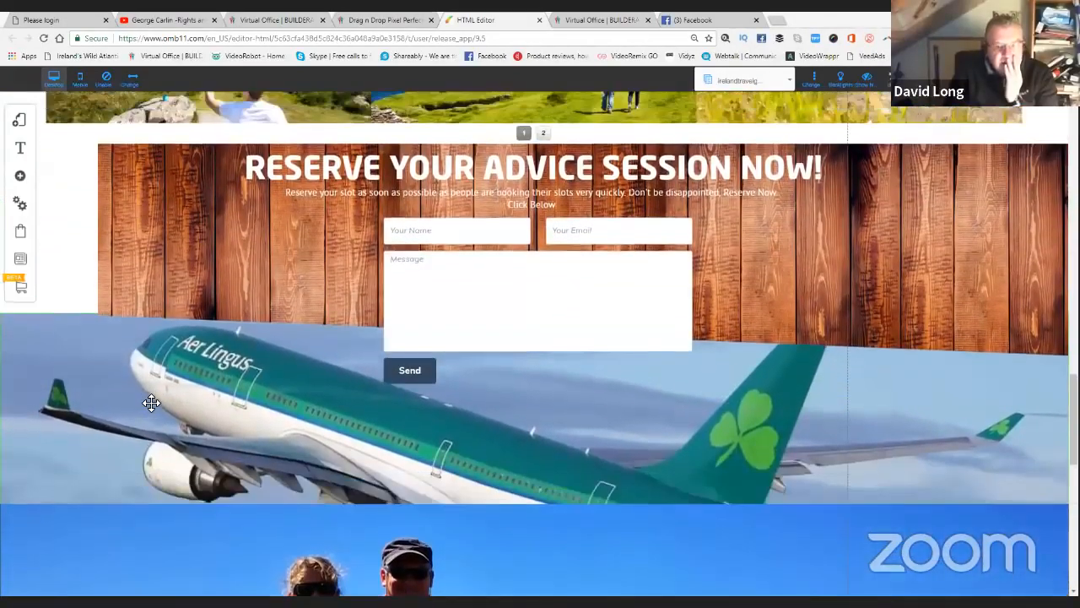
pyautogui.scroll(-1, 150, 388)
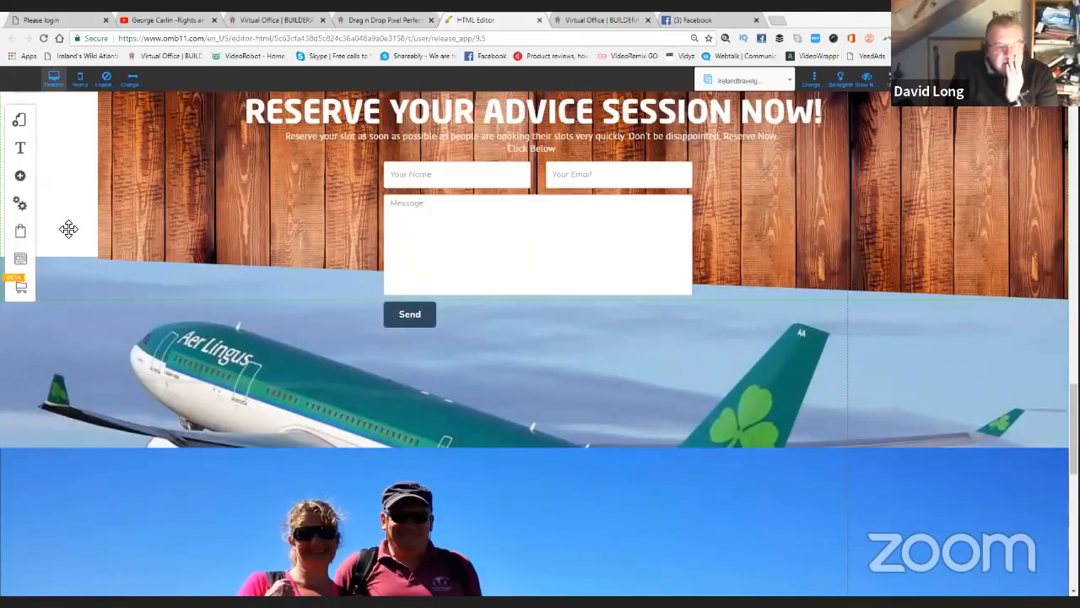
pyautogui.scroll(1, 116, 235)
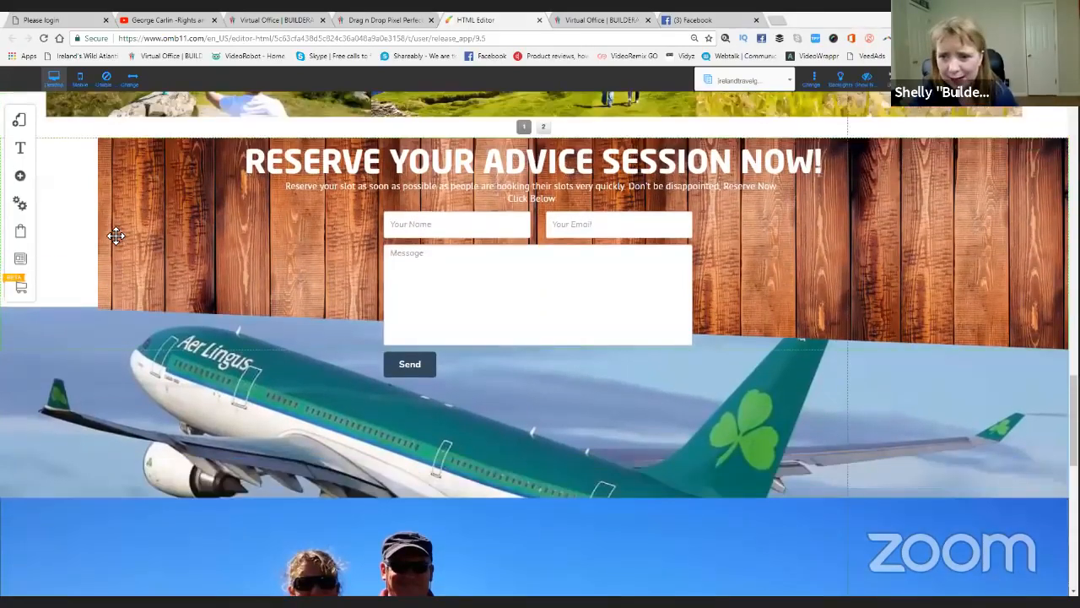
pyautogui.scroll(1, 115, 236)
pyautogui.scroll(3, 155, 256)
pyautogui.scroll(-1, 157, 306)
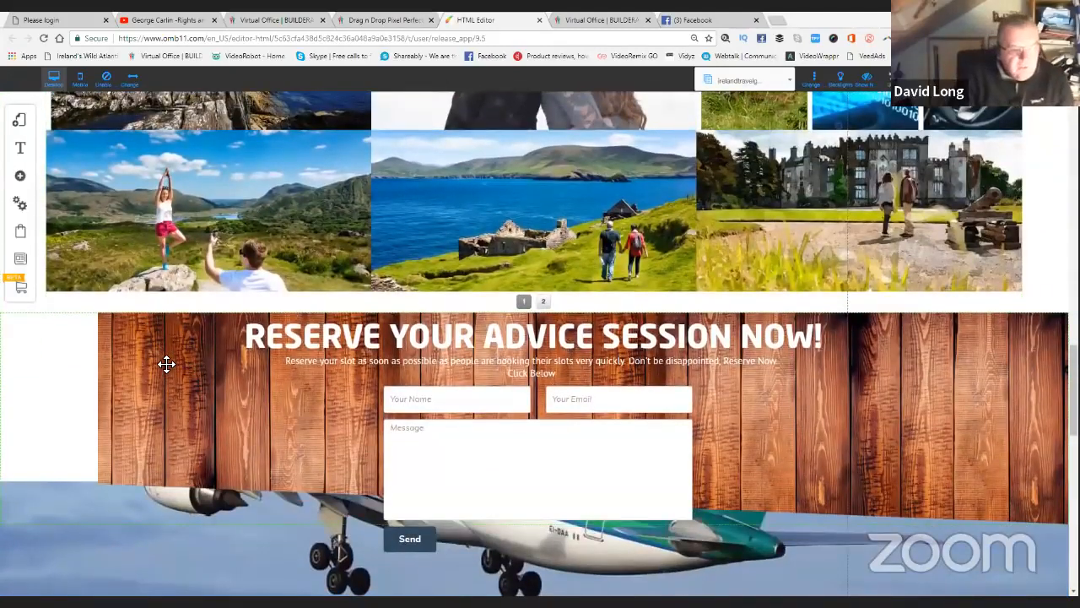
pyautogui.moveTo(176, 359); pyautogui.dragTo(199, 367)
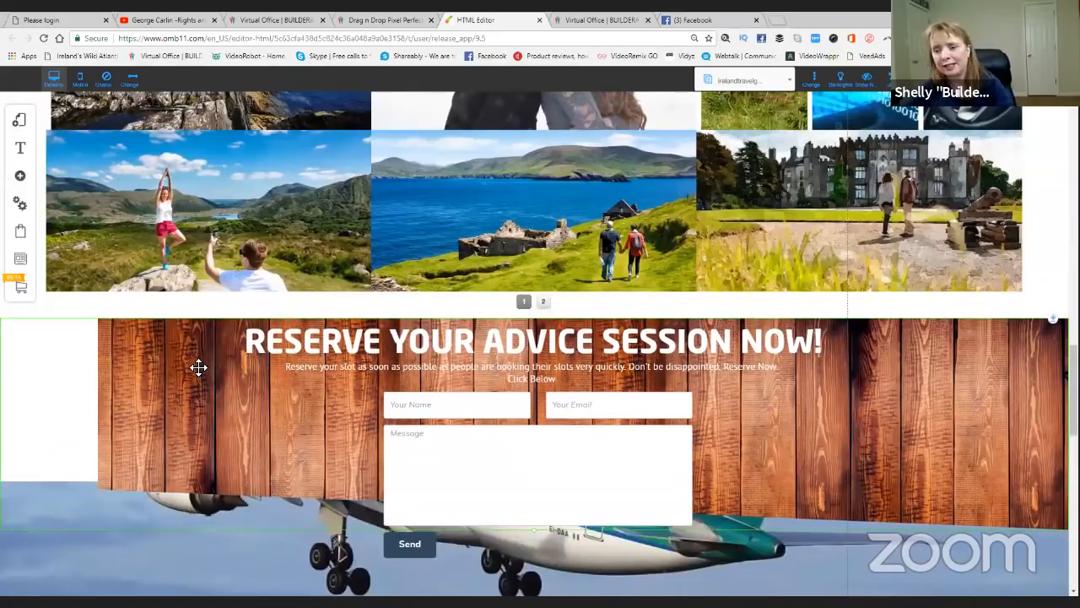
pyautogui.moveTo(184, 369); pyautogui.dragTo(185, 369)
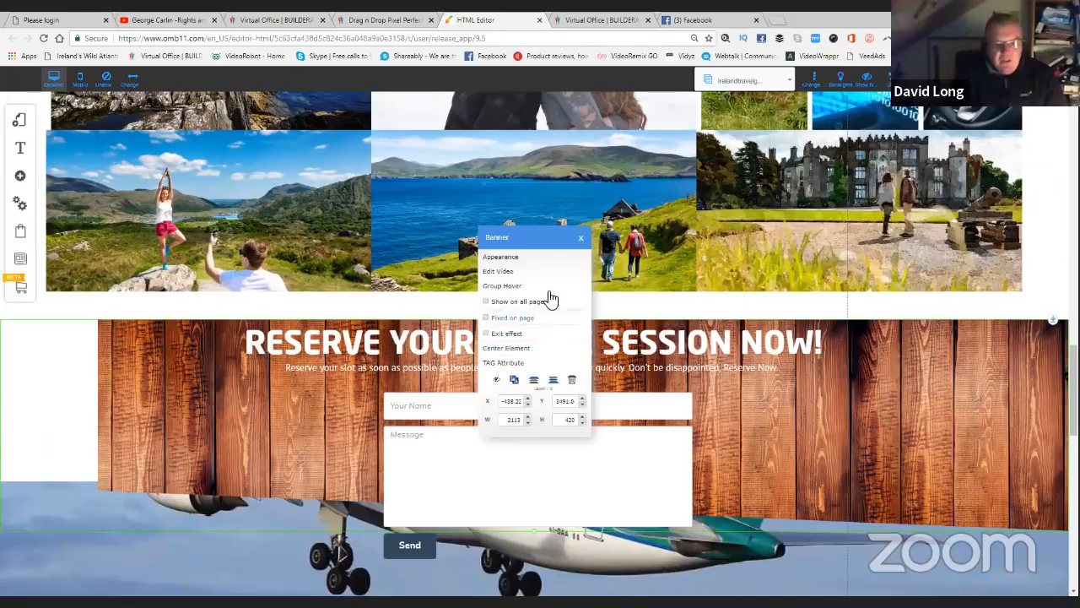
pyautogui.click(583, 240)
pyautogui.scroll(-2, 301, 335)
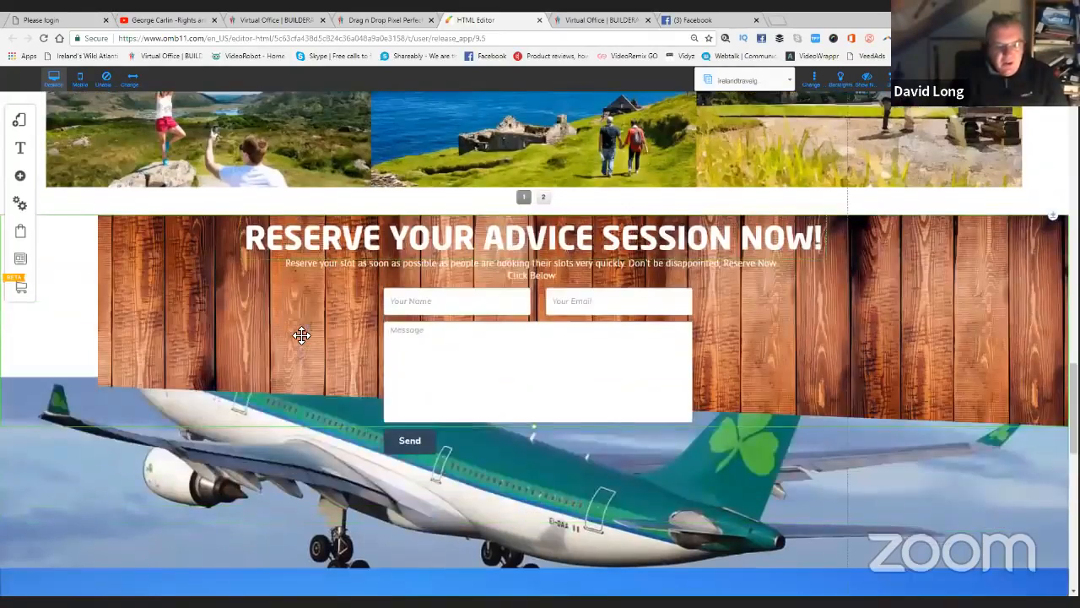
pyautogui.scroll(-10, 301, 335)
pyautogui.scroll(-3, 147, 299)
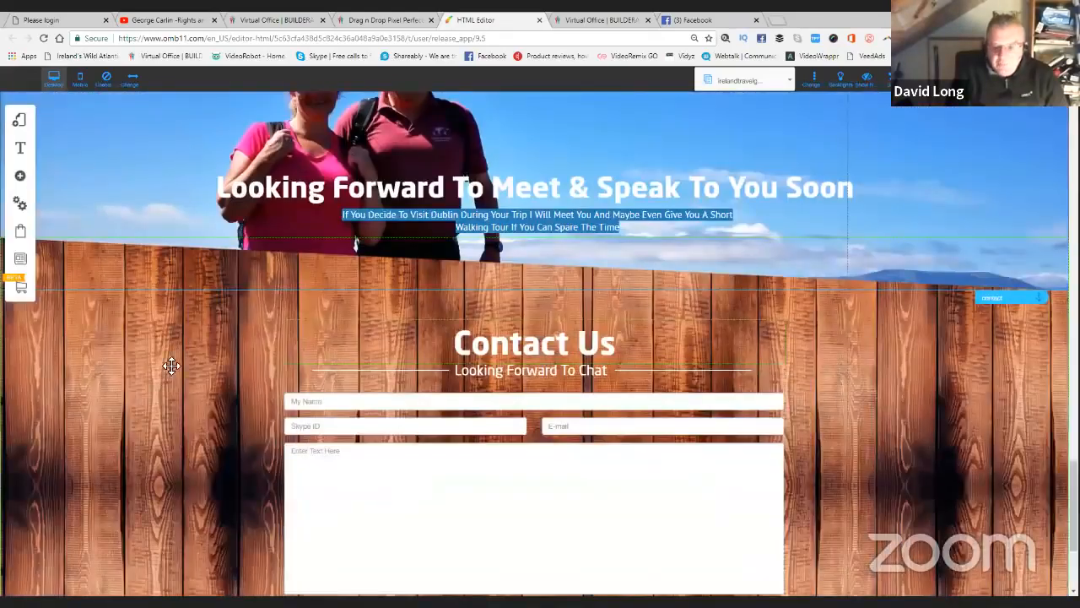
pyautogui.scroll(-2, 169, 379)
pyautogui.scroll(-1, 161, 354)
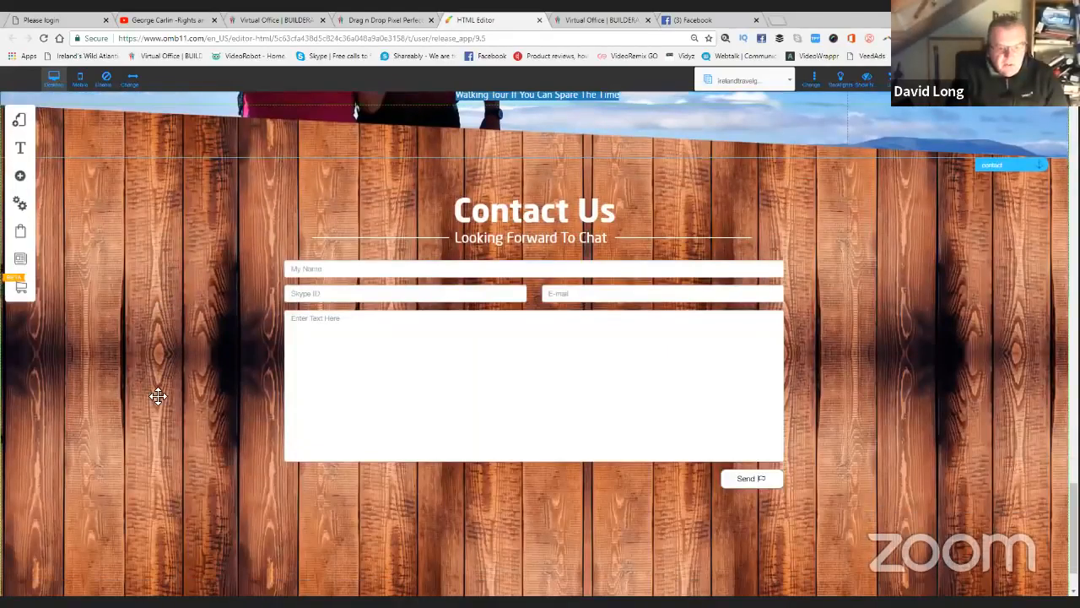
pyautogui.scroll(-1, 158, 396)
pyautogui.scroll(-1, 187, 295)
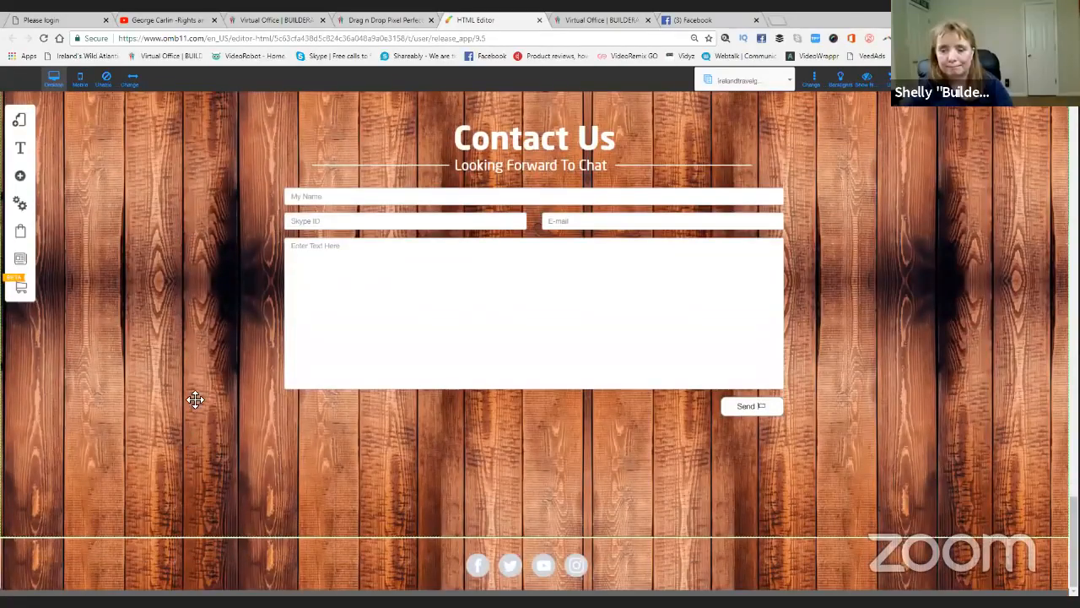
pyautogui.scroll(2, 196, 430)
pyautogui.scroll(-1, 206, 422)
pyautogui.scroll(2, 224, 468)
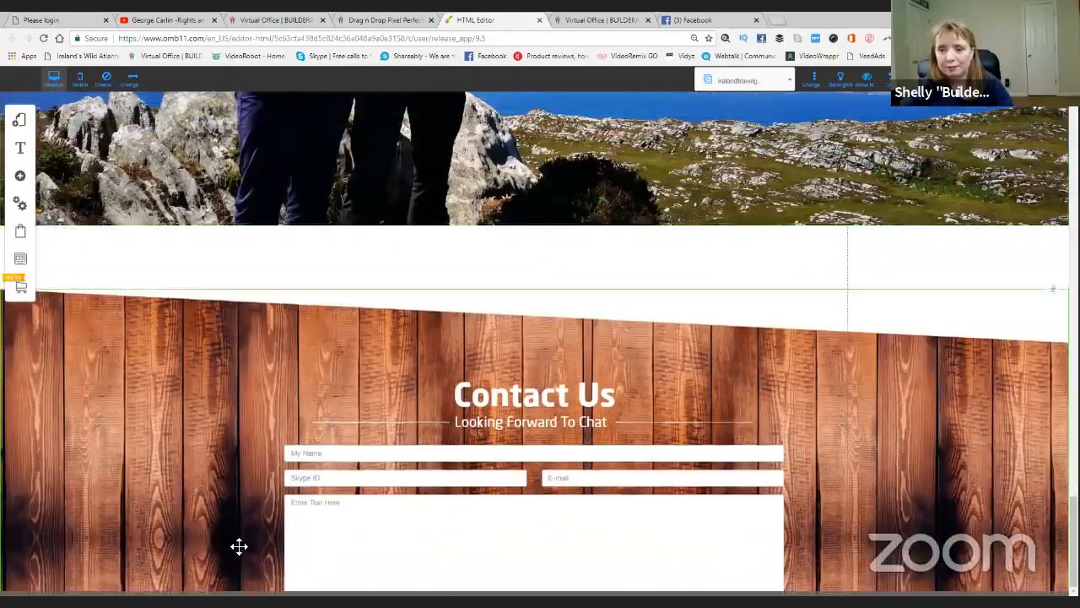
pyautogui.scroll(1, 261, 442)
pyautogui.scroll(-2, 234, 352)
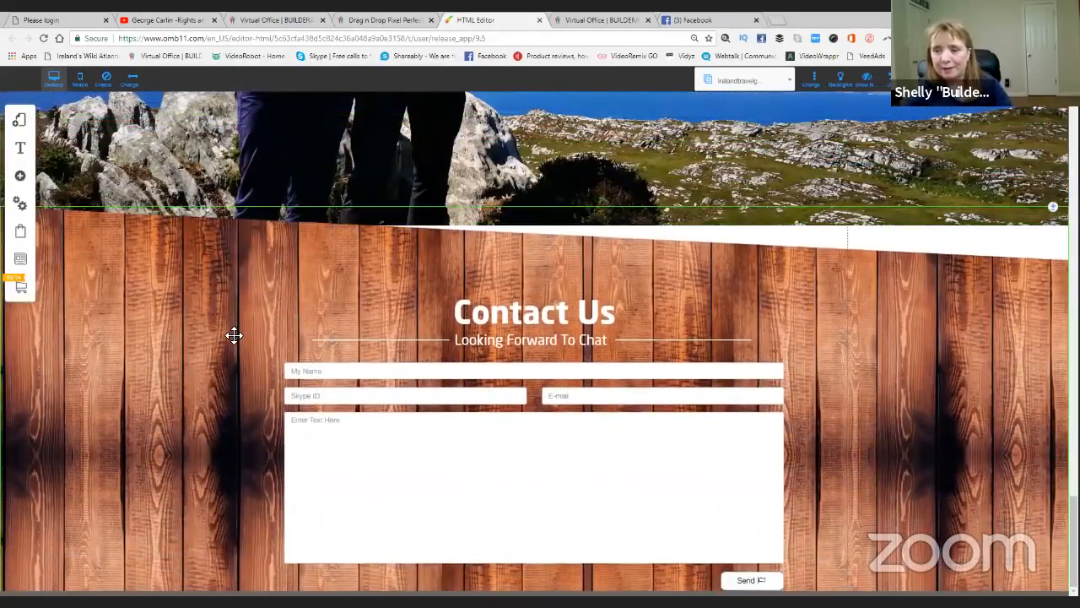
pyautogui.scroll(-1, 231, 316)
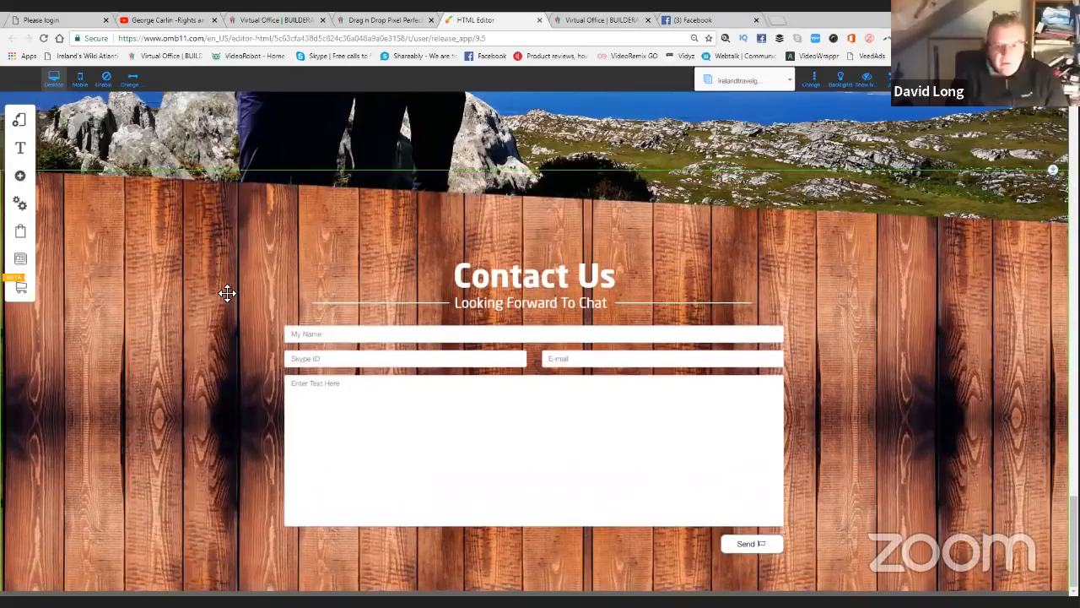
pyautogui.scroll(-1, 227, 291)
pyautogui.scroll(2, 253, 335)
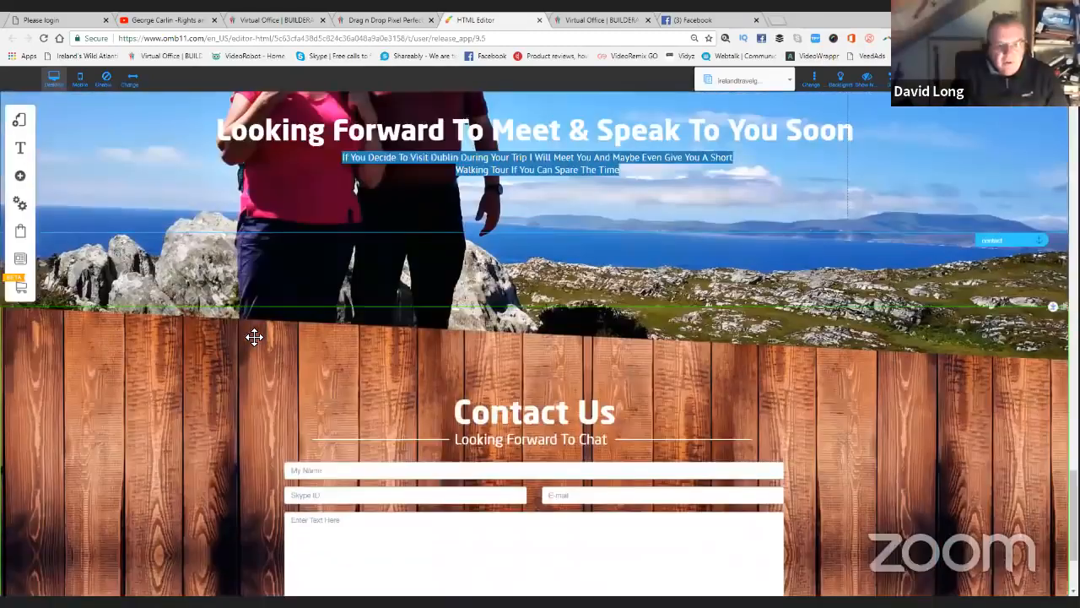
pyautogui.scroll(2, 254, 337)
pyautogui.scroll(-7, 252, 337)
pyautogui.scroll(-2, 239, 339)
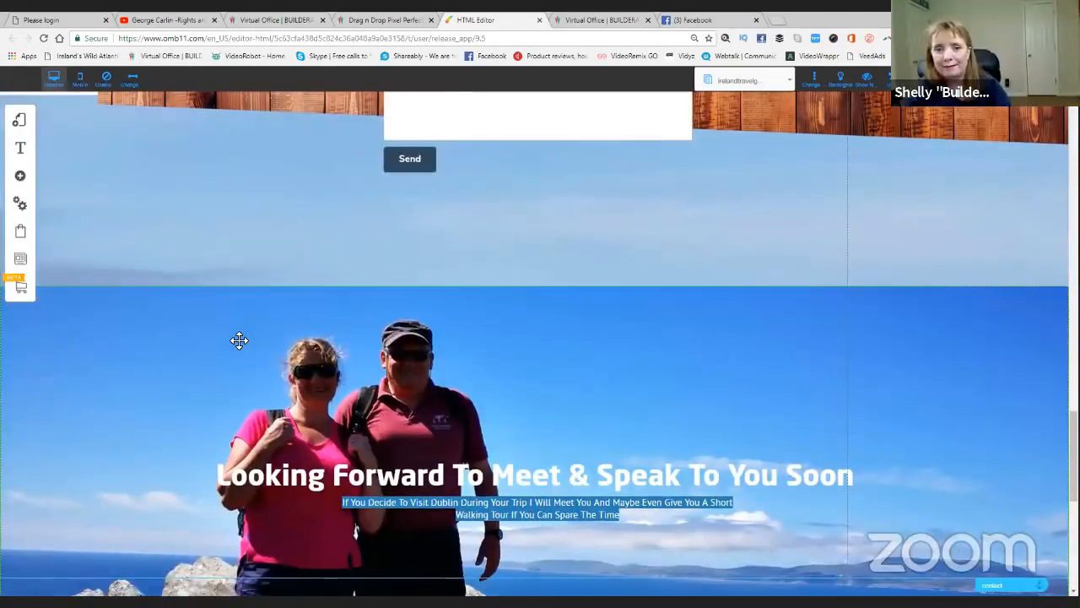
pyautogui.scroll(6, 236, 338)
pyautogui.scroll(1, 68, 342)
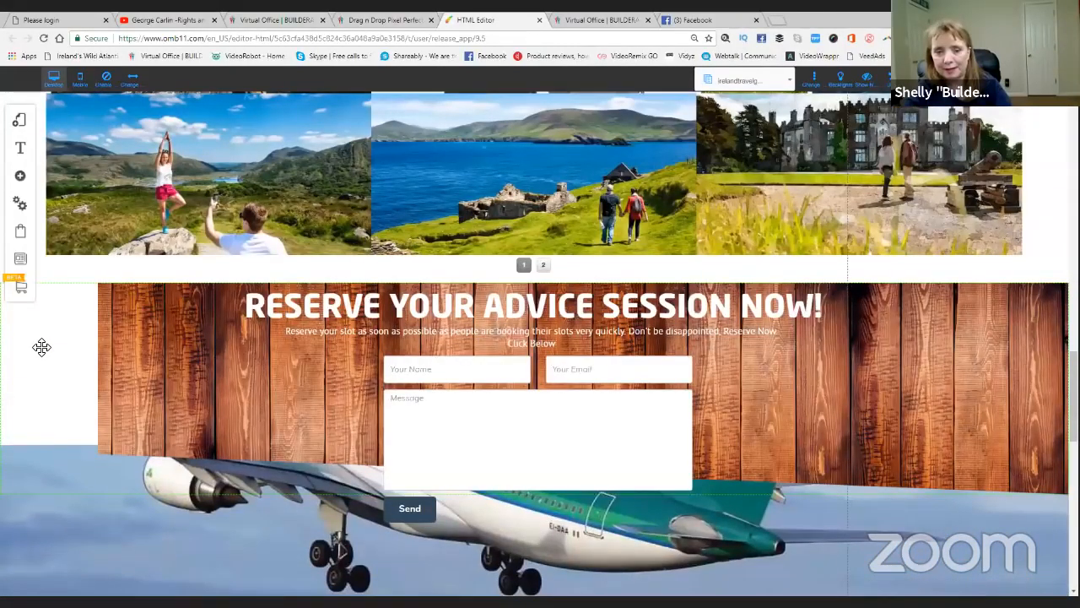
pyautogui.scroll(8, 42, 347)
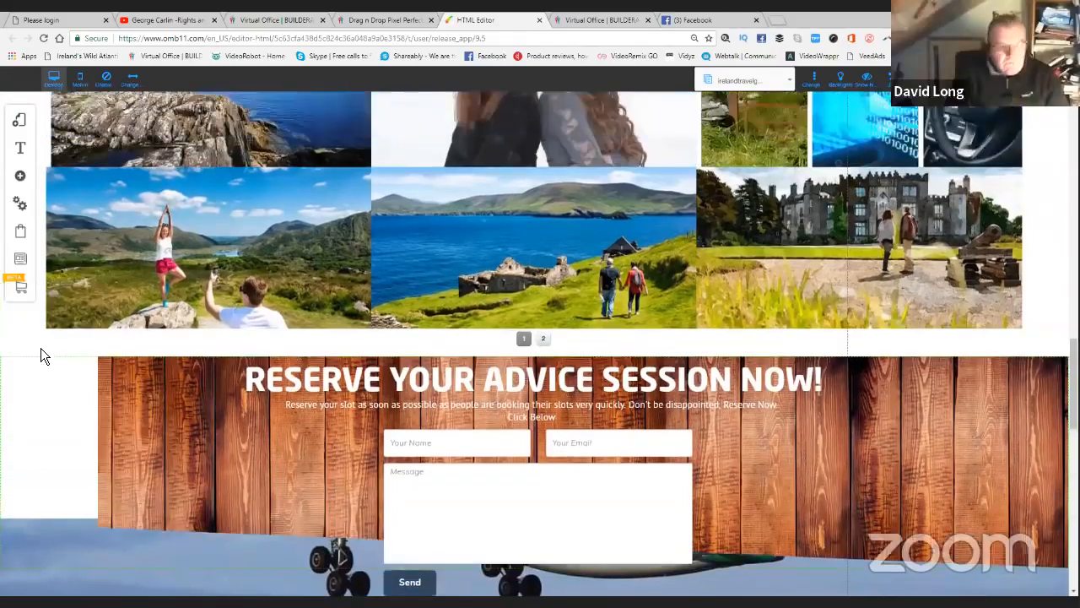
pyautogui.scroll(12, 69, 346)
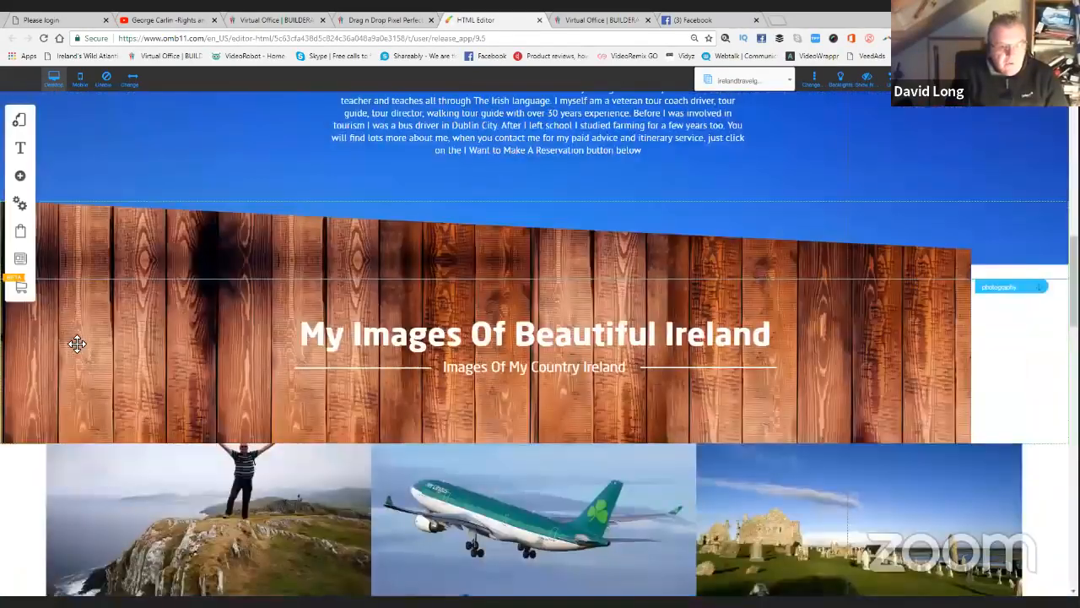
pyautogui.scroll(2, 32, 379)
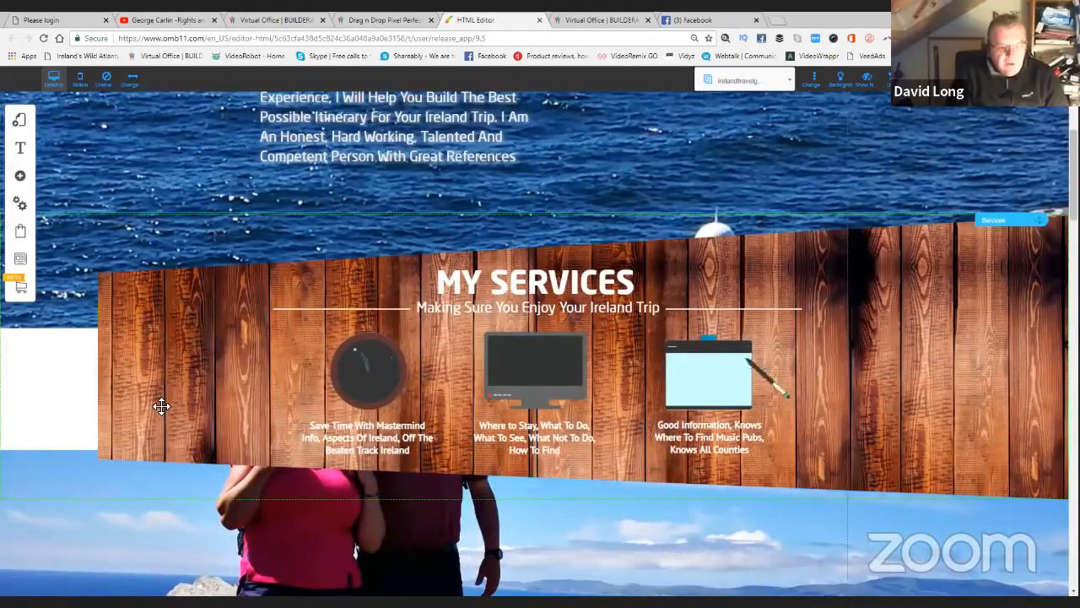
pyautogui.scroll(-3, 162, 405)
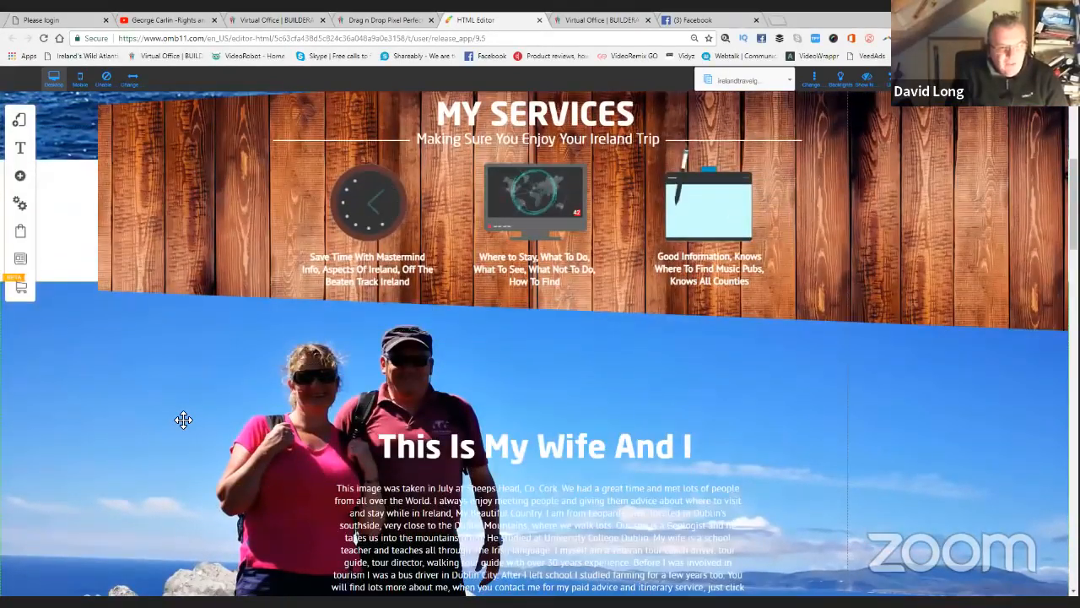
pyautogui.scroll(8, 181, 420)
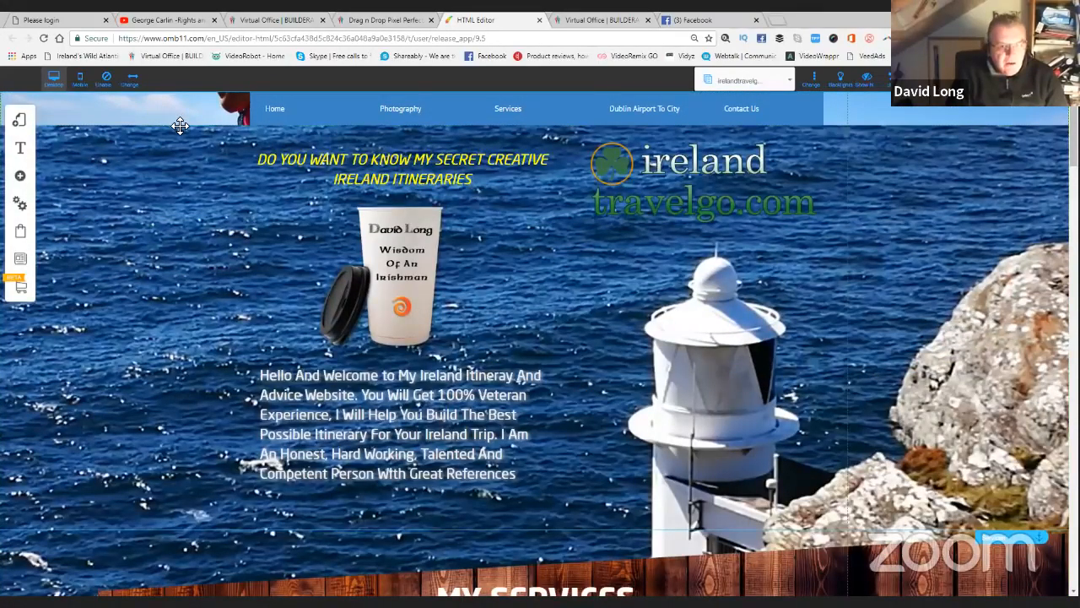
pyautogui.scroll(-5, 182, 129)
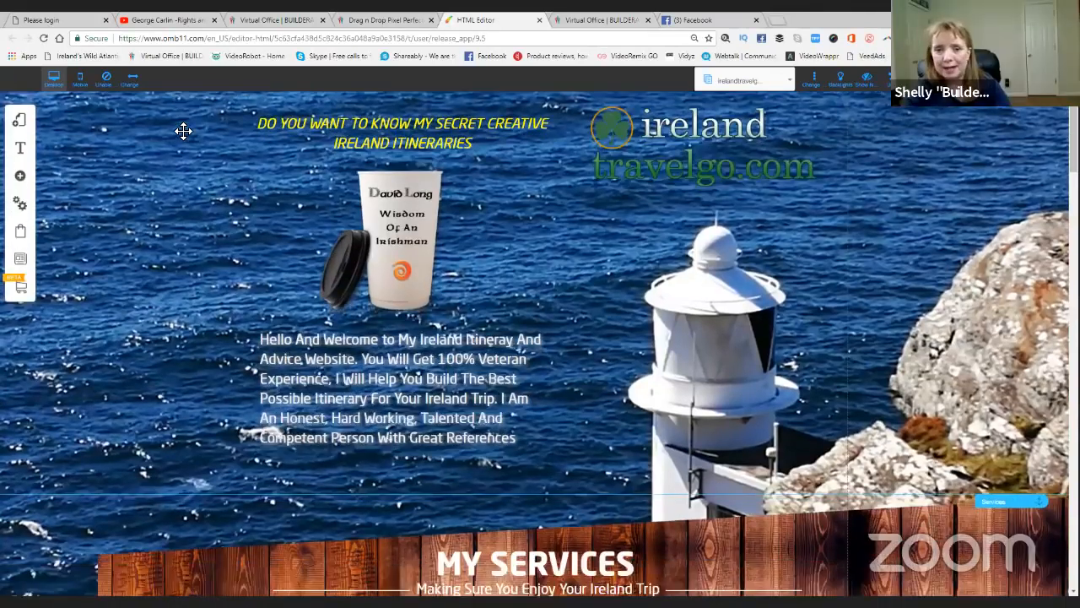
pyautogui.scroll(-2, 183, 131)
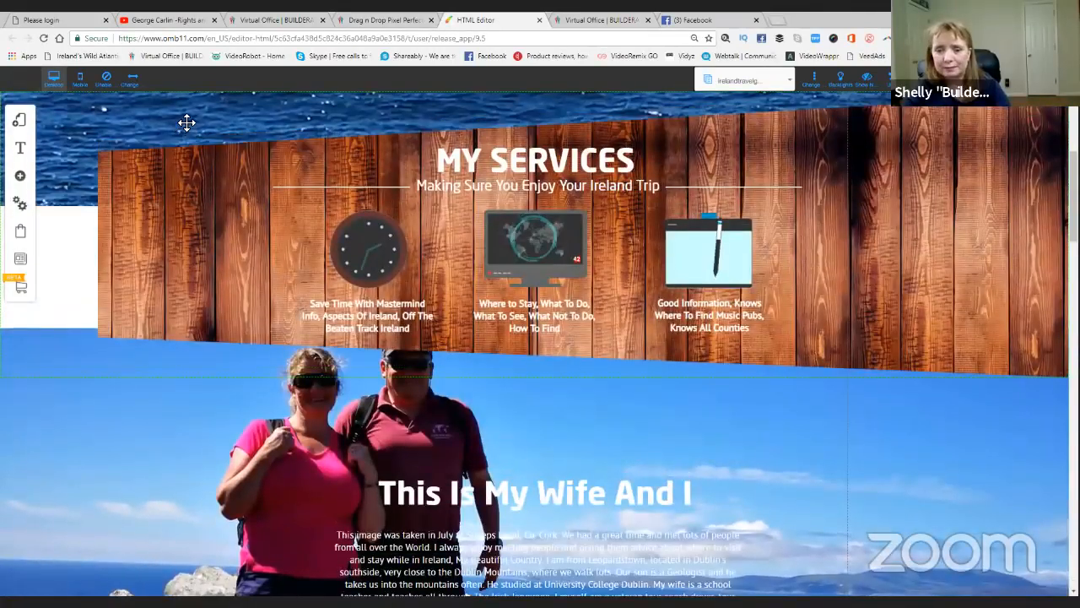
pyautogui.scroll(7, 185, 127)
pyautogui.scroll(-7, 148, 372)
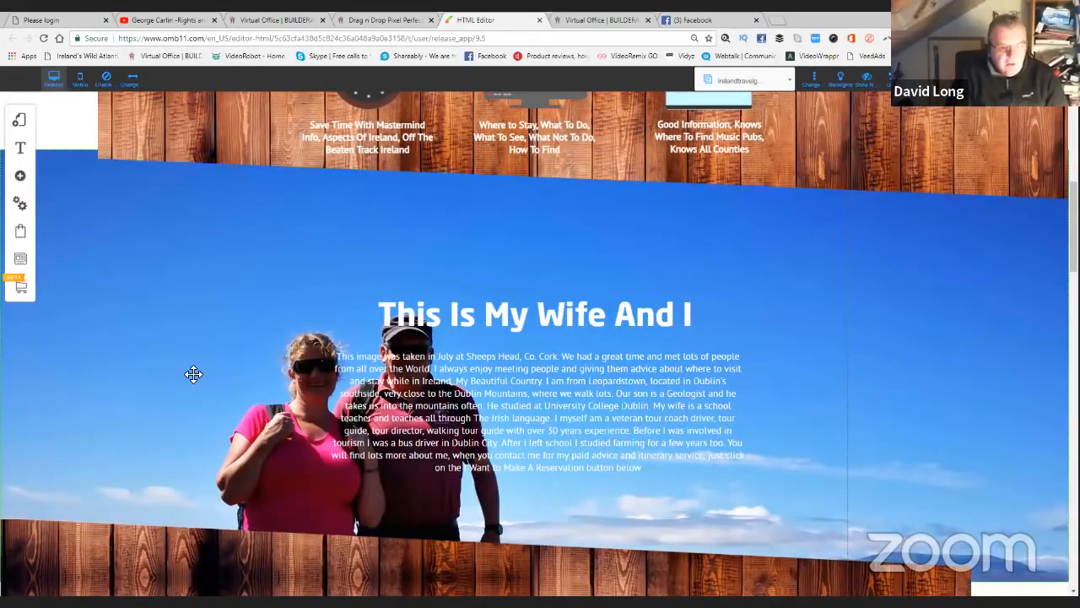
pyautogui.scroll(7, 196, 110)
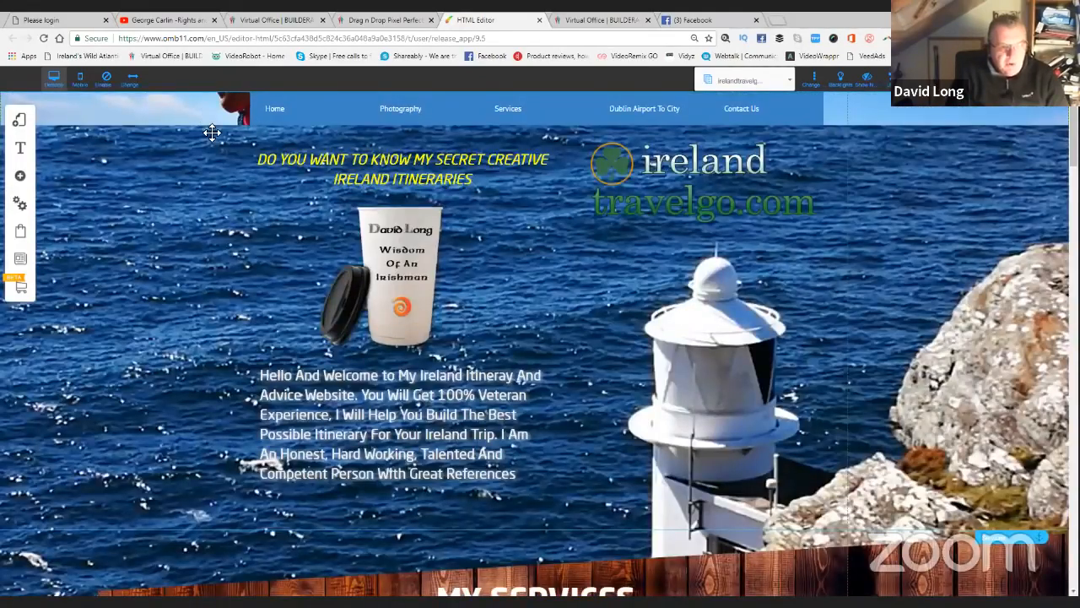
pyautogui.scroll(-7, 174, 379)
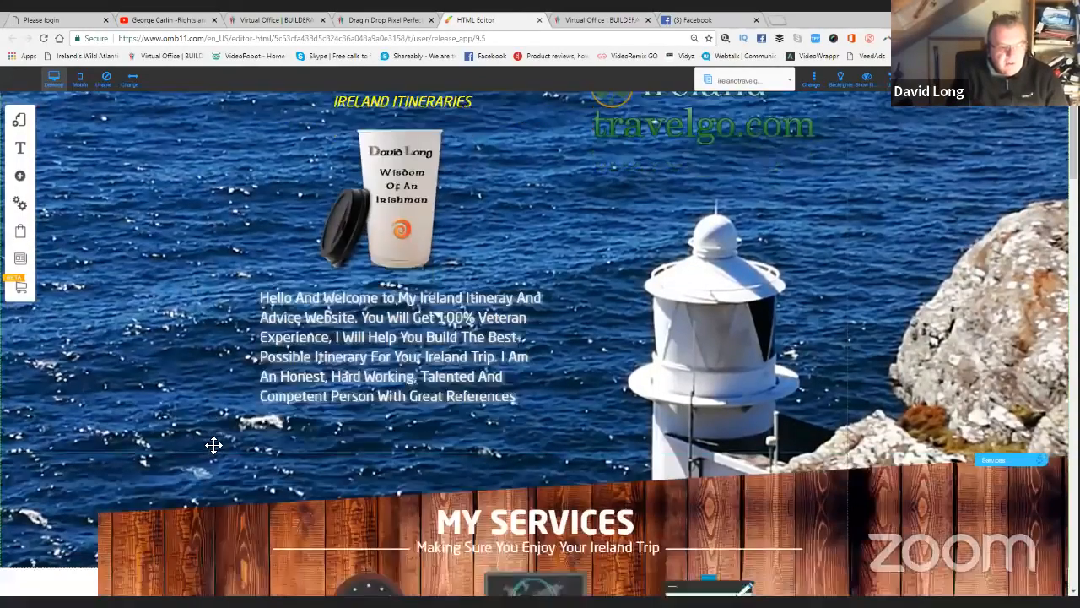
pyautogui.scroll(7, 214, 445)
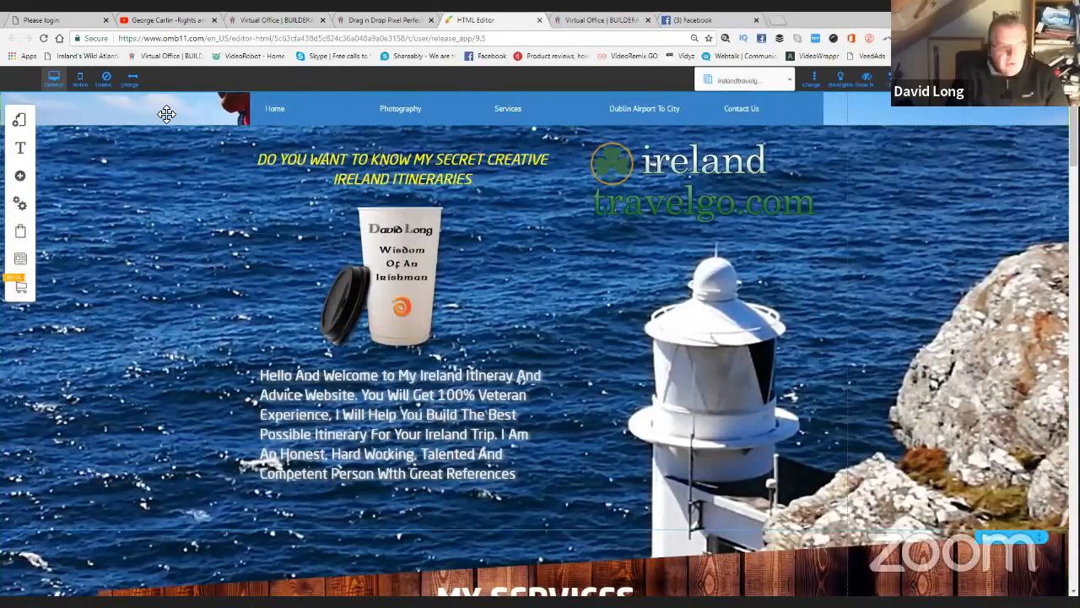
# Drag the navigation bar down and back up, then delete the old banner element.
pyautogui.moveTo(173, 123); pyautogui.dragTo(180, 235)
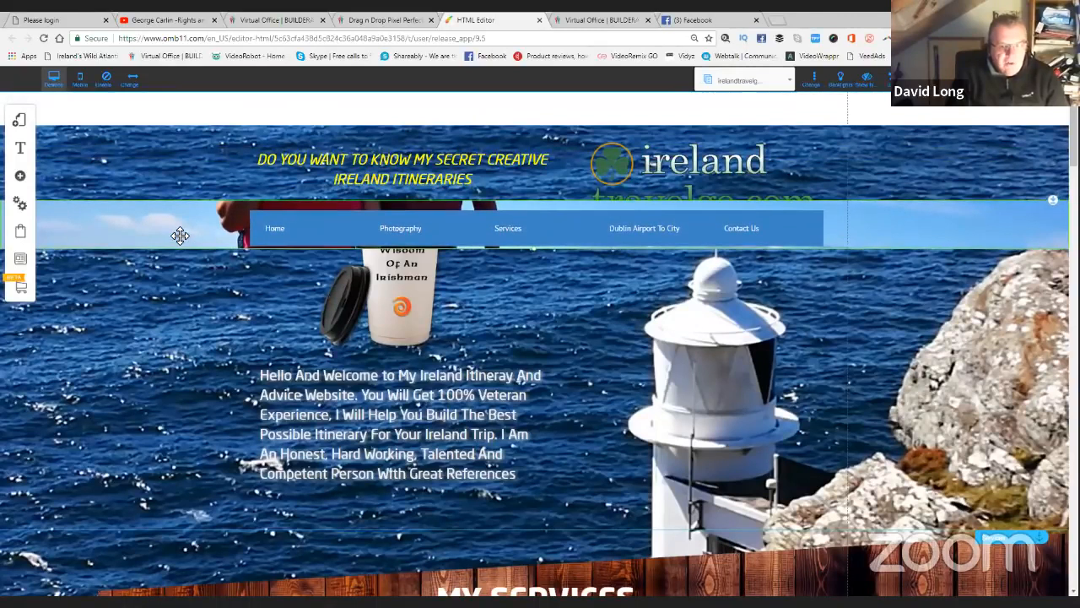
pyautogui.moveTo(180, 234); pyautogui.dragTo(185, 124)
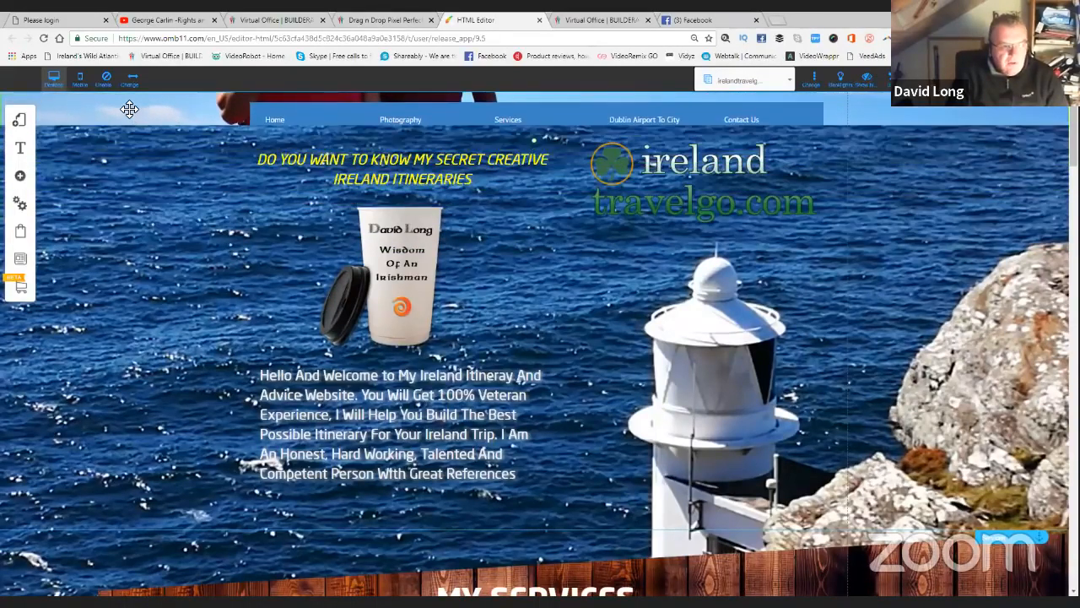
pyautogui.click(129, 108)
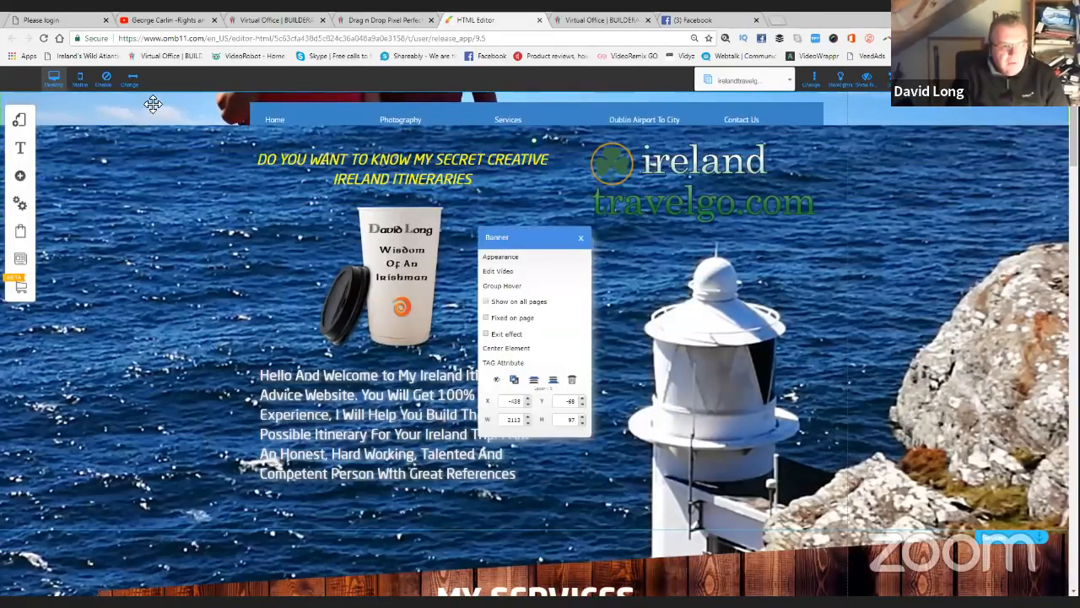
pyautogui.click(571, 380)
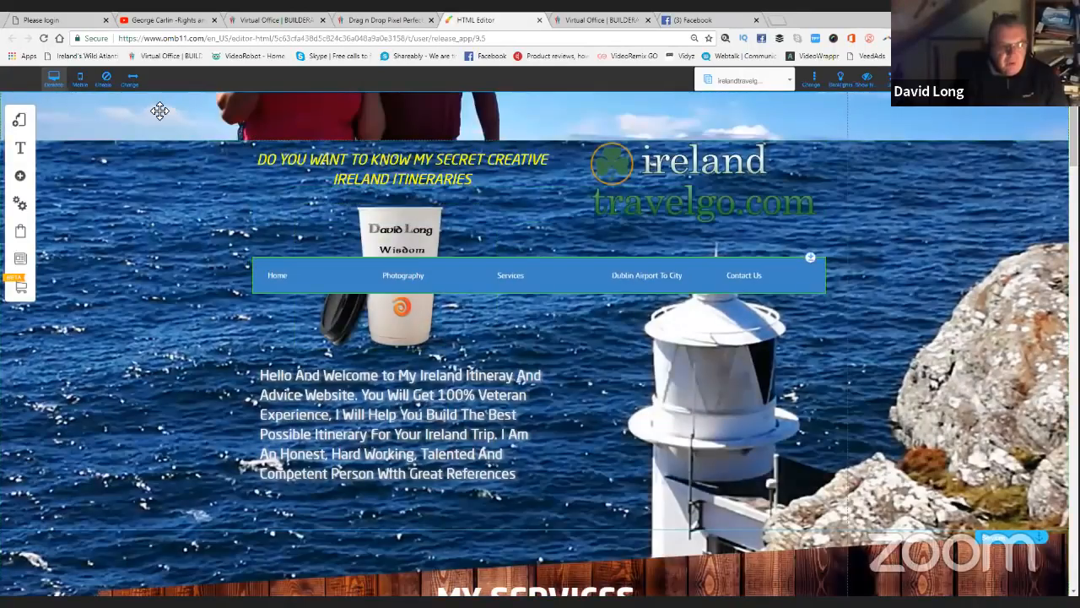
# Place the blue navigation bar at the page top, accepting the root-element alert, and delete the leftover banner strip.
pyautogui.moveTo(187, 119); pyautogui.dragTo(165, 183)
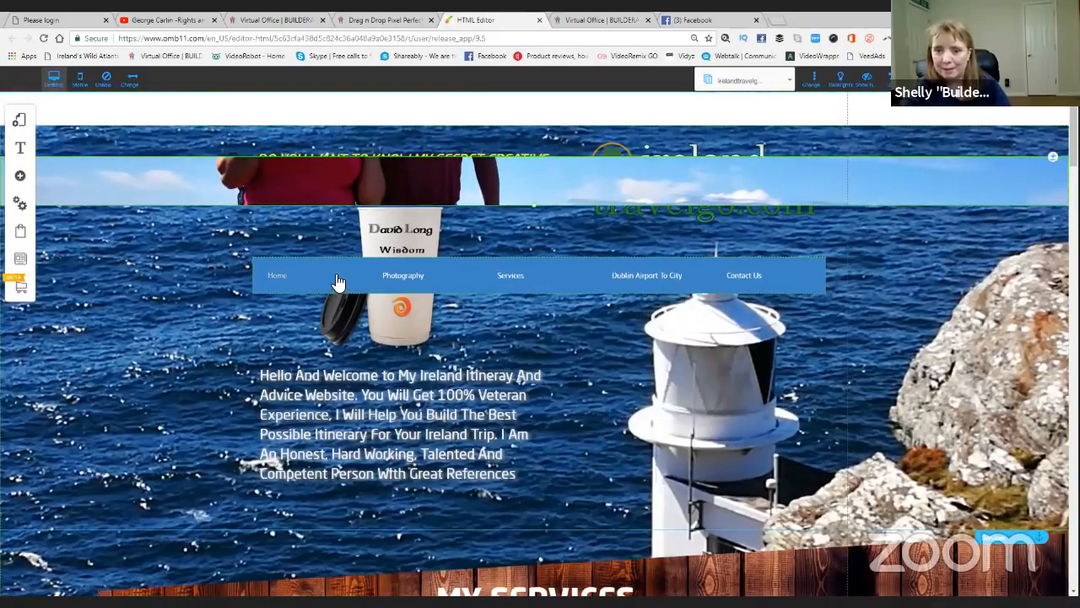
pyautogui.moveTo(333, 253); pyautogui.dragTo(318, 126)
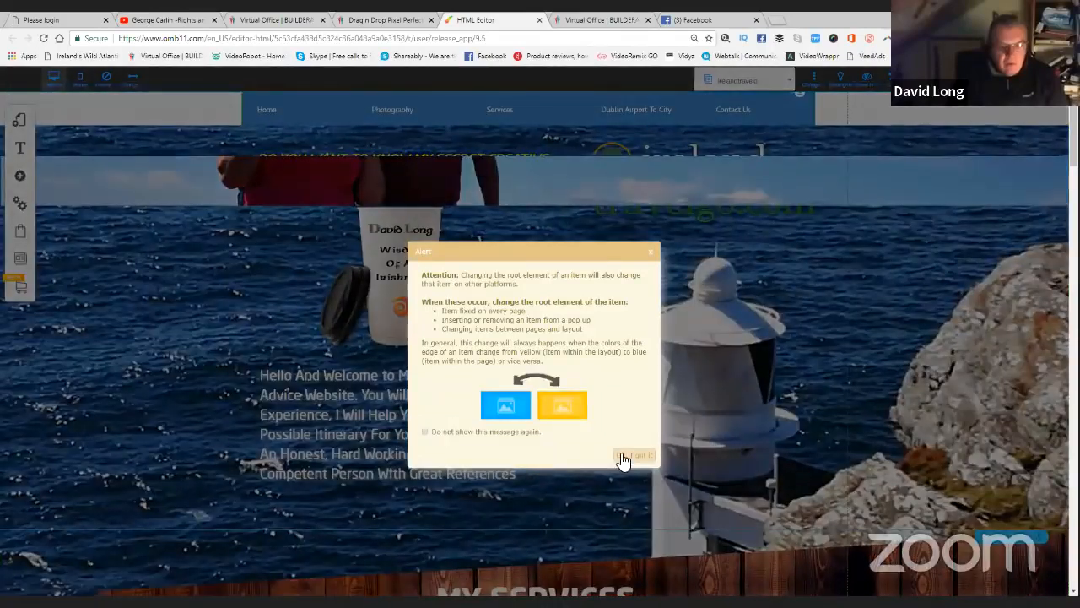
pyautogui.click(625, 458)
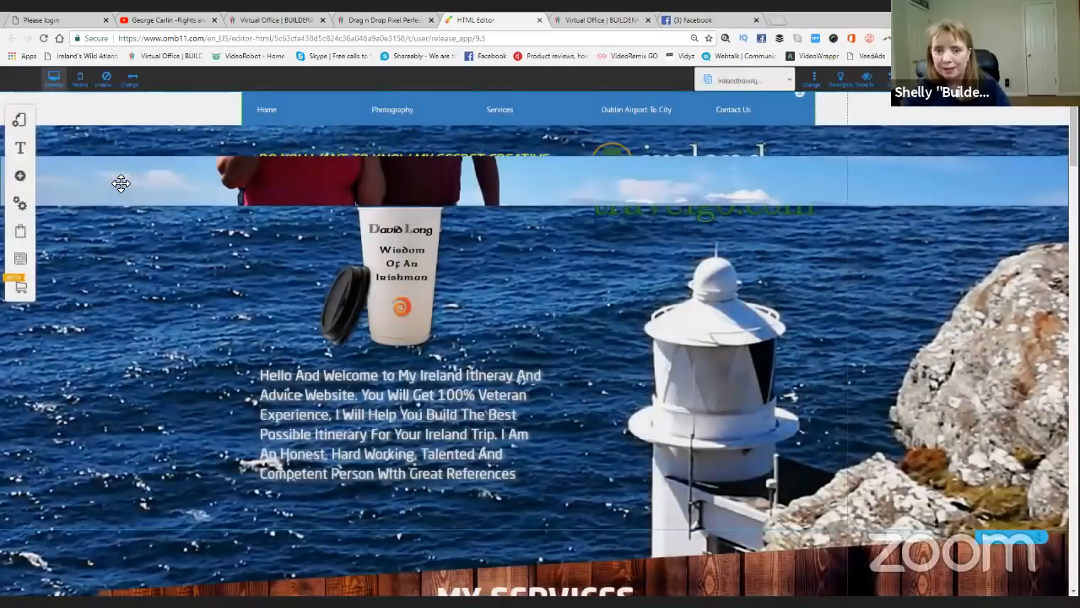
pyautogui.click(121, 183)
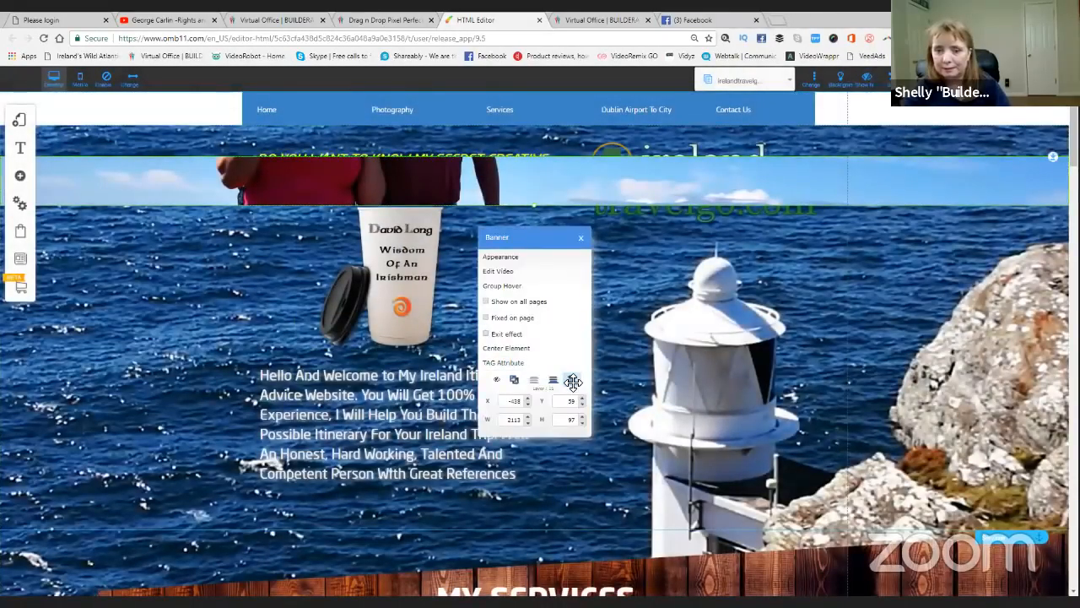
pyautogui.click(573, 382)
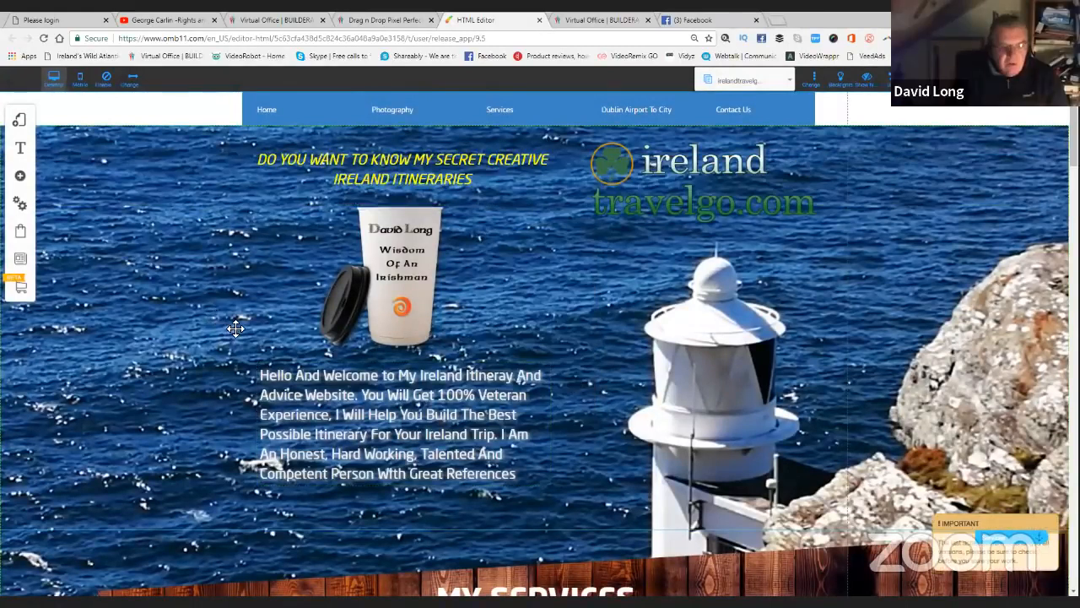
pyautogui.scroll(-6, 245, 330)
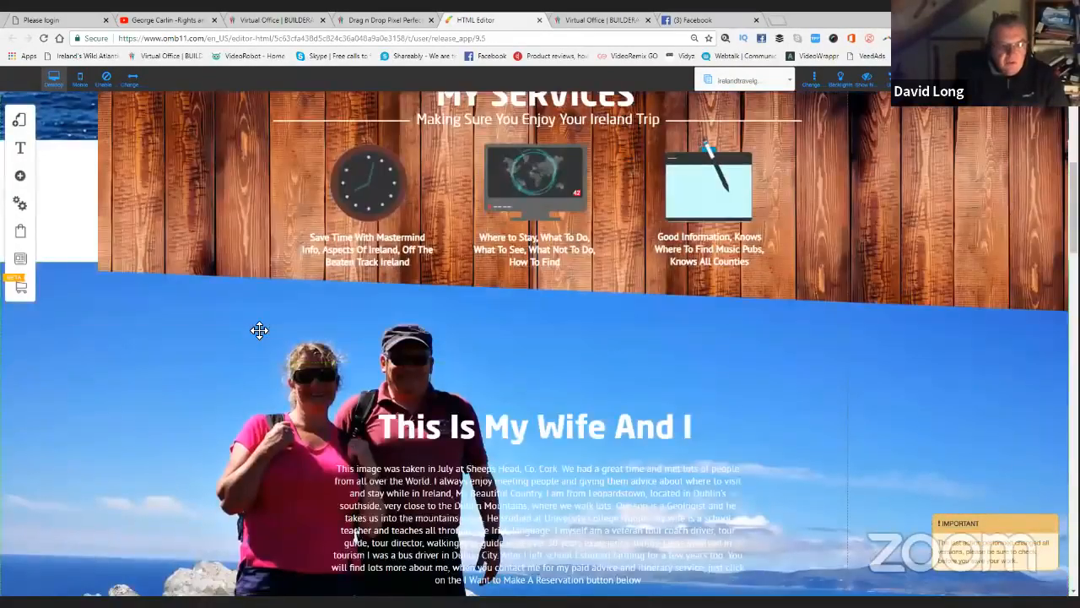
pyautogui.scroll(6, 259, 330)
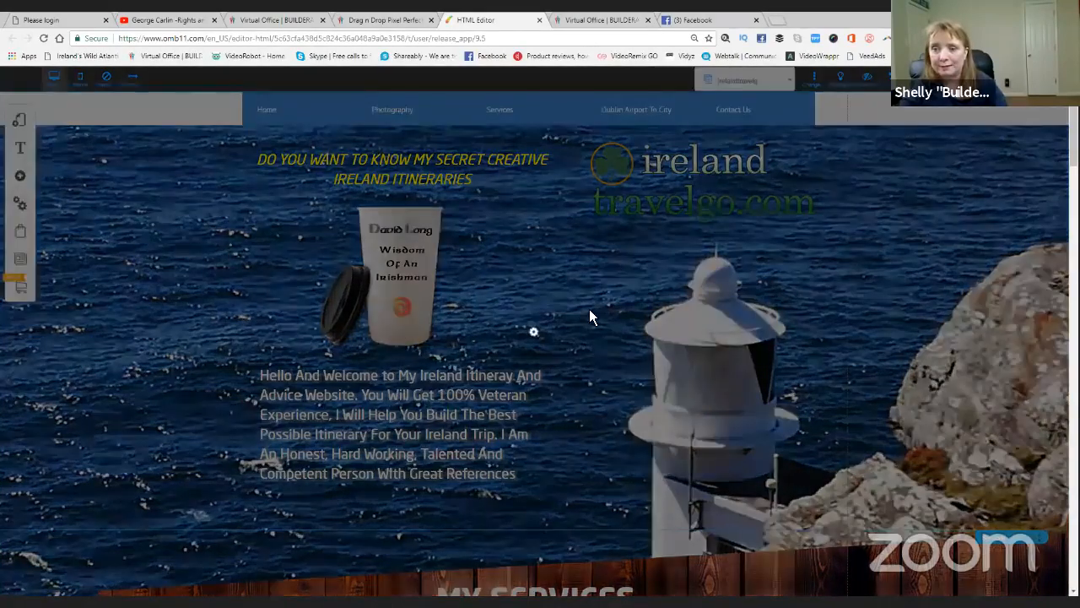
# Confirm the Save changes dialog for site style, site settings and the irelandtravelgo layout.
pyautogui.click(661, 434)
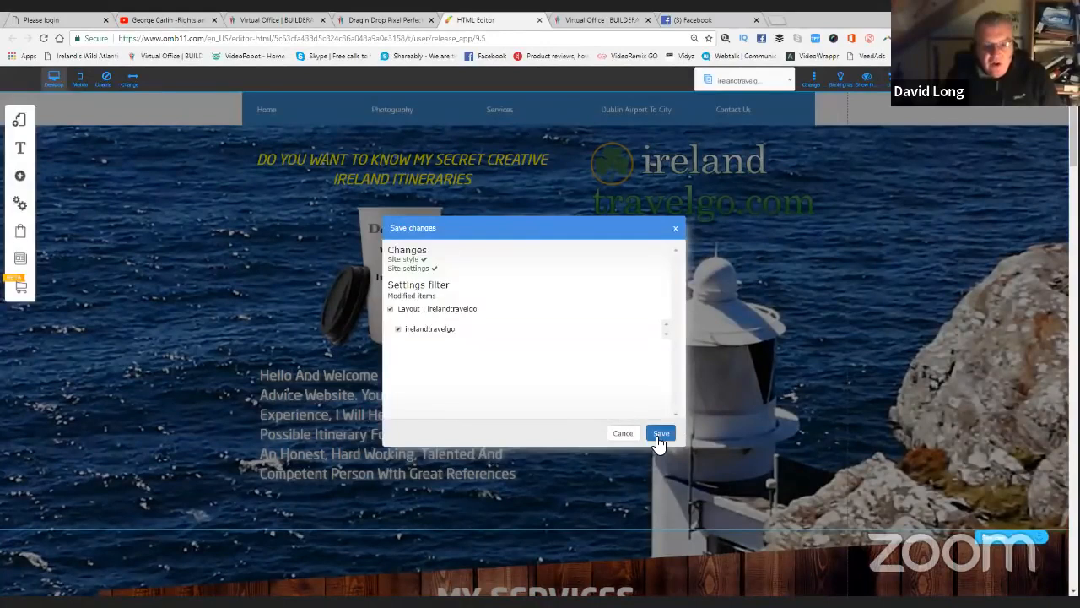